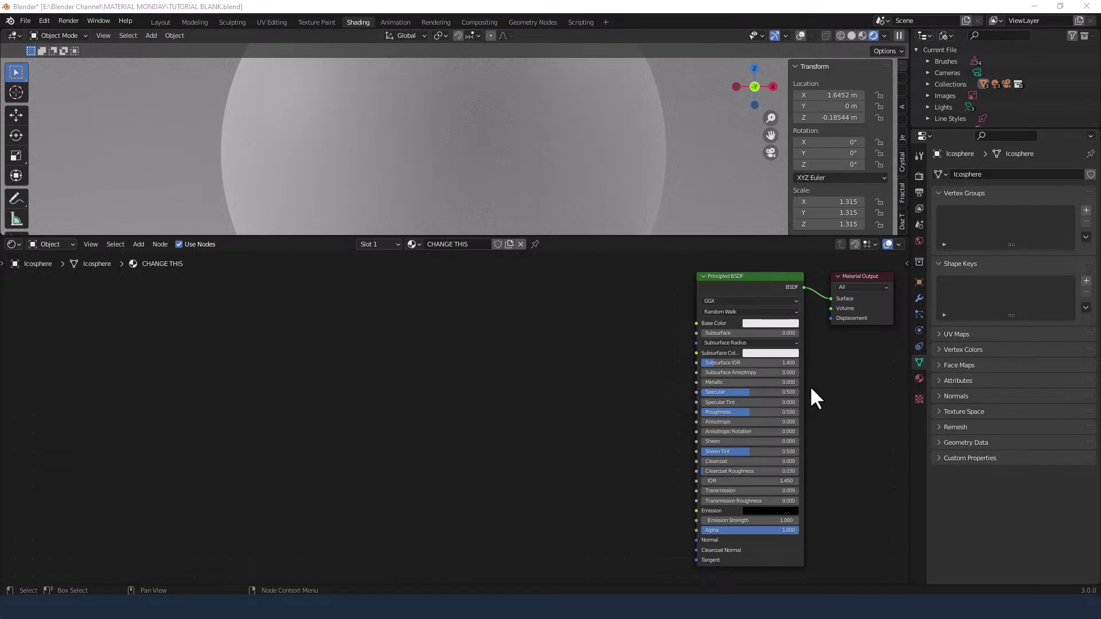
Step: Set the Principled BSDF Metallic to 0.1 and Specular Tint to 0.5
scroll(751, 384, up, 1)
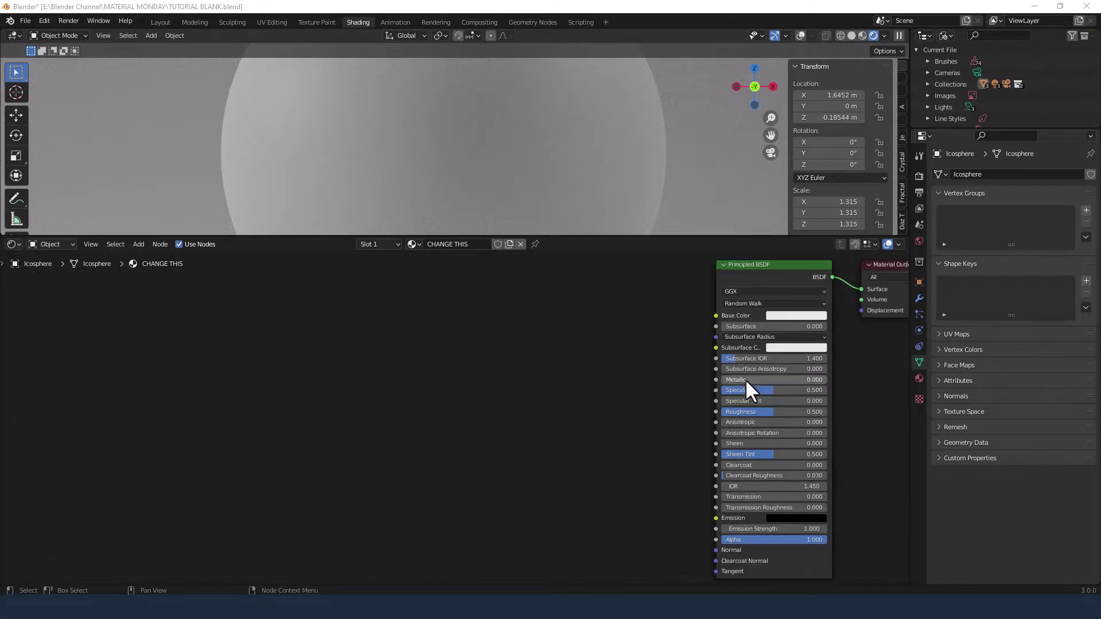
middle_drag(747, 388, 590, 386)
click(670, 375)
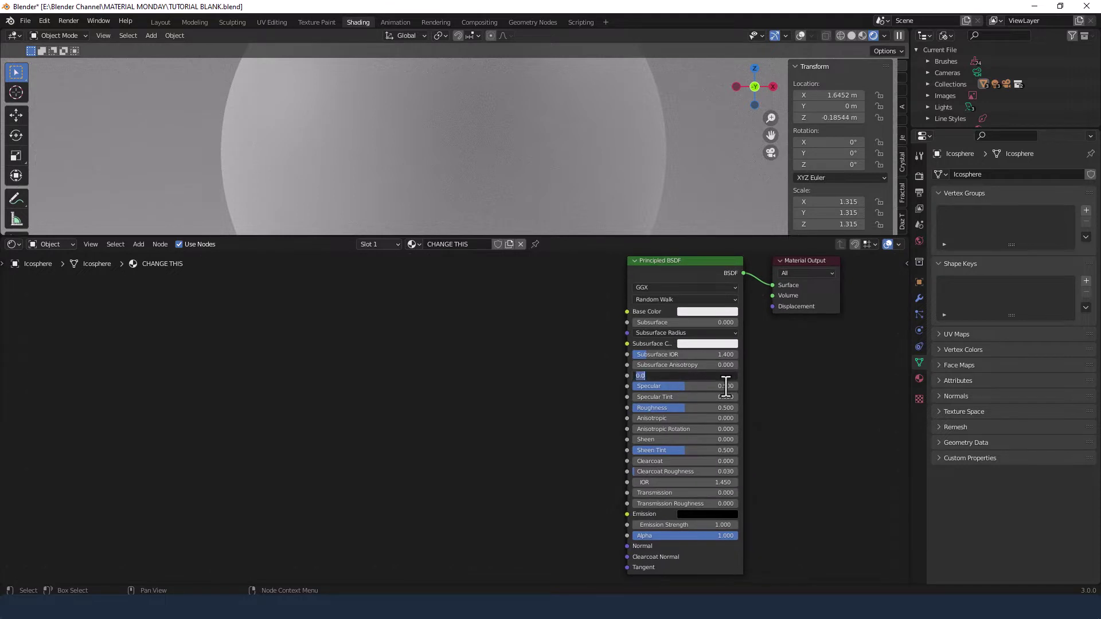
text(.1)
key(Tab)
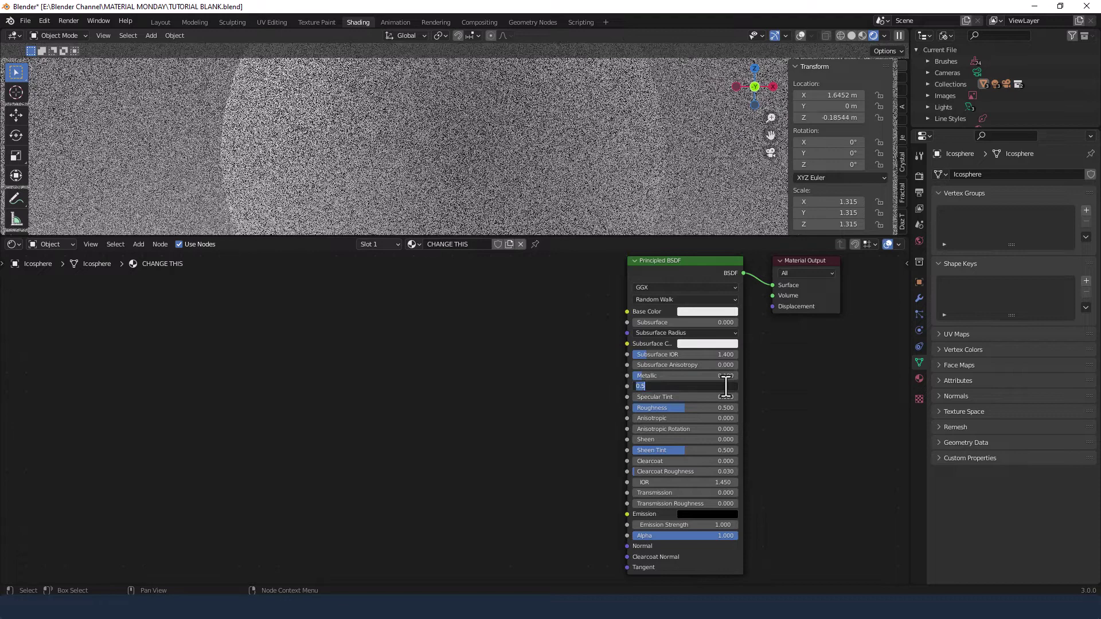
key(Tab)
text(.5)
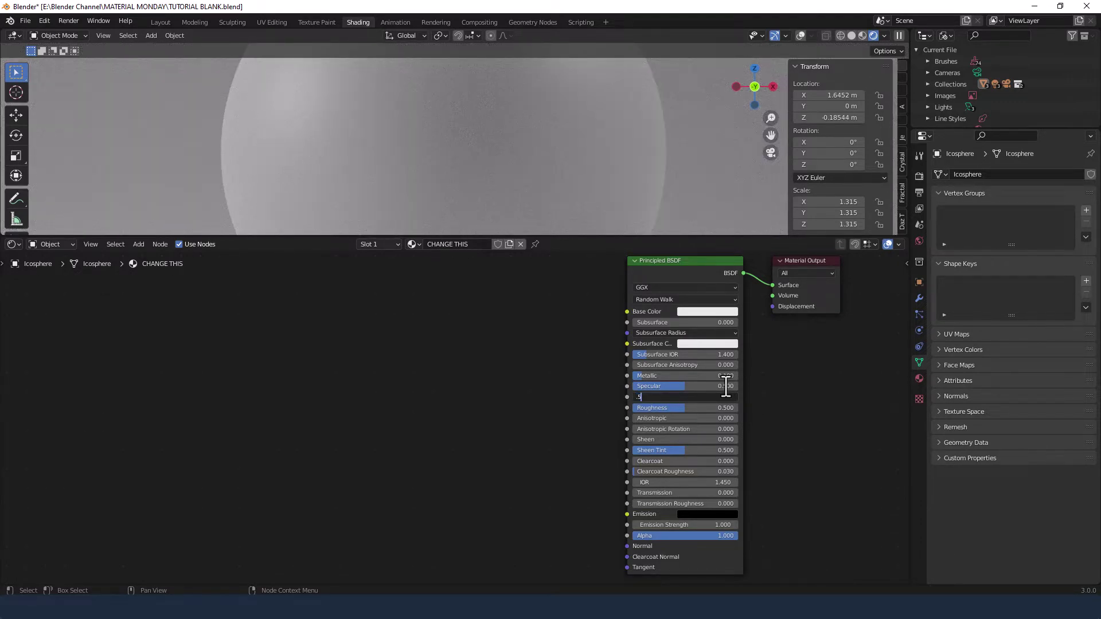
Step: Set Sheen to 1, keep Sheen Tint at 0.5, and set Clearcoat to 1
key(Tab)
key(Tab)
key(Tab)
key(Tab)
text(1)
key(Tab)
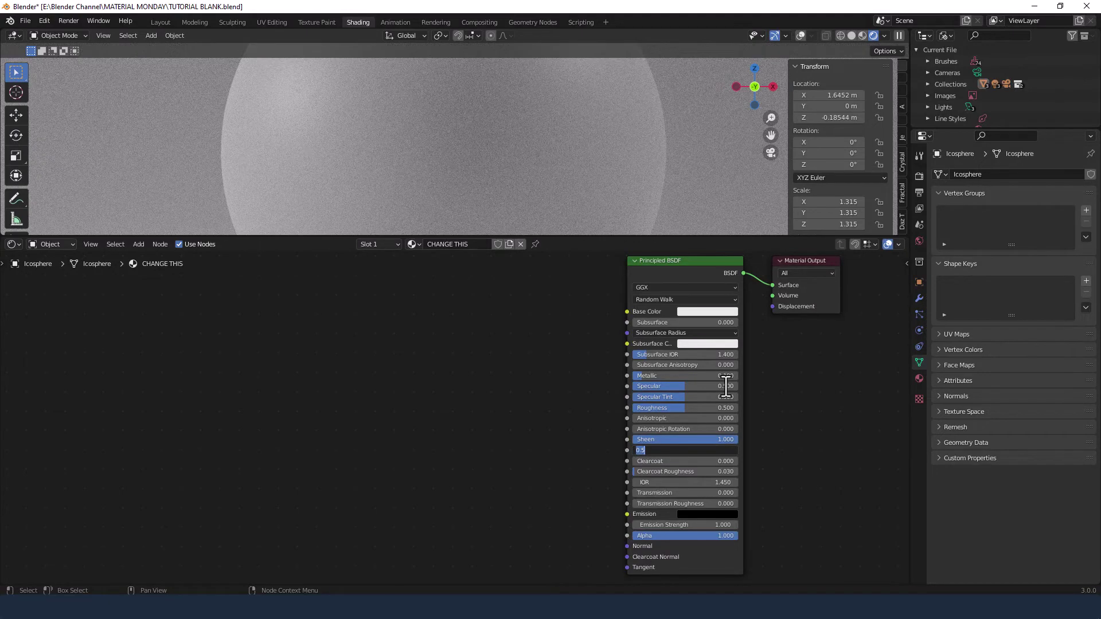
key(Tab)
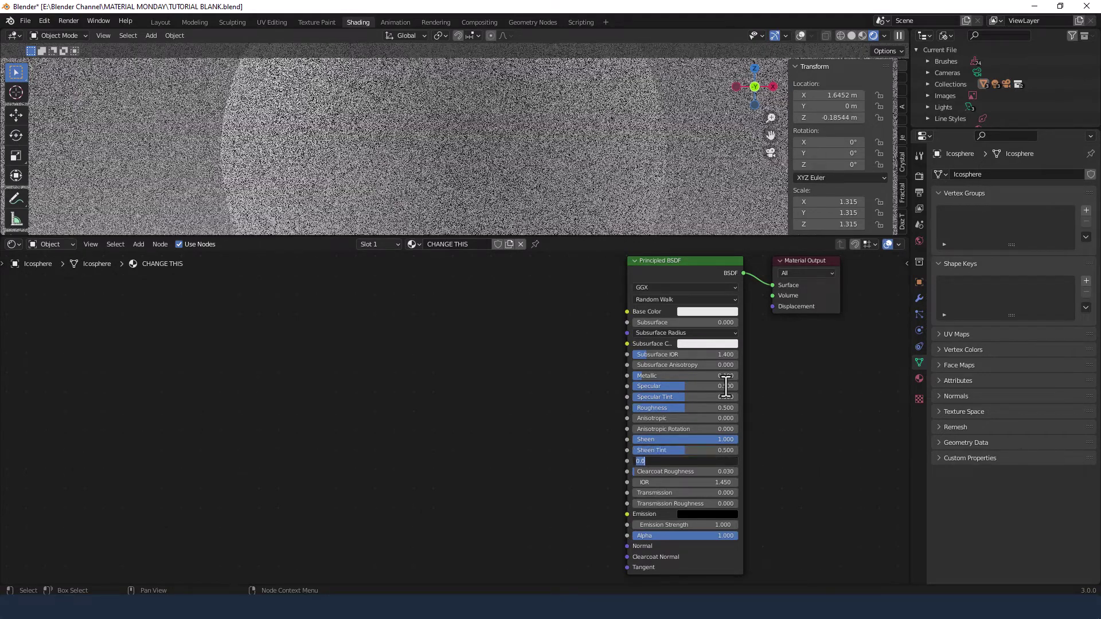
text(1)
key(Tab)
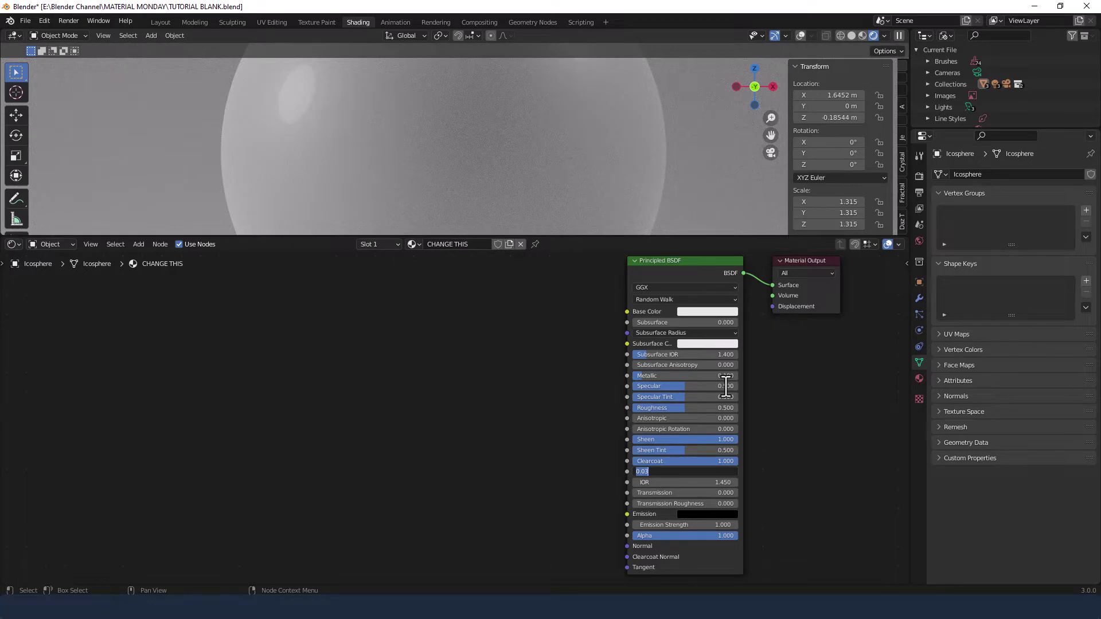
key(Return)
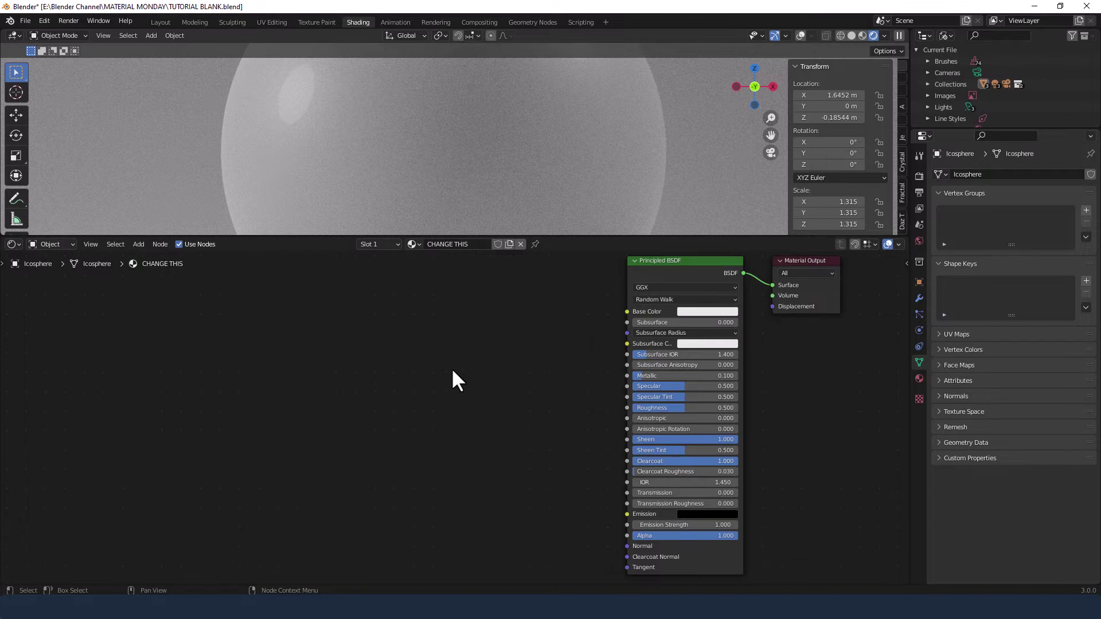
Step: Add a ColorRamp node to the left of the Principled BSDF
middle_drag(452, 371, 478, 393)
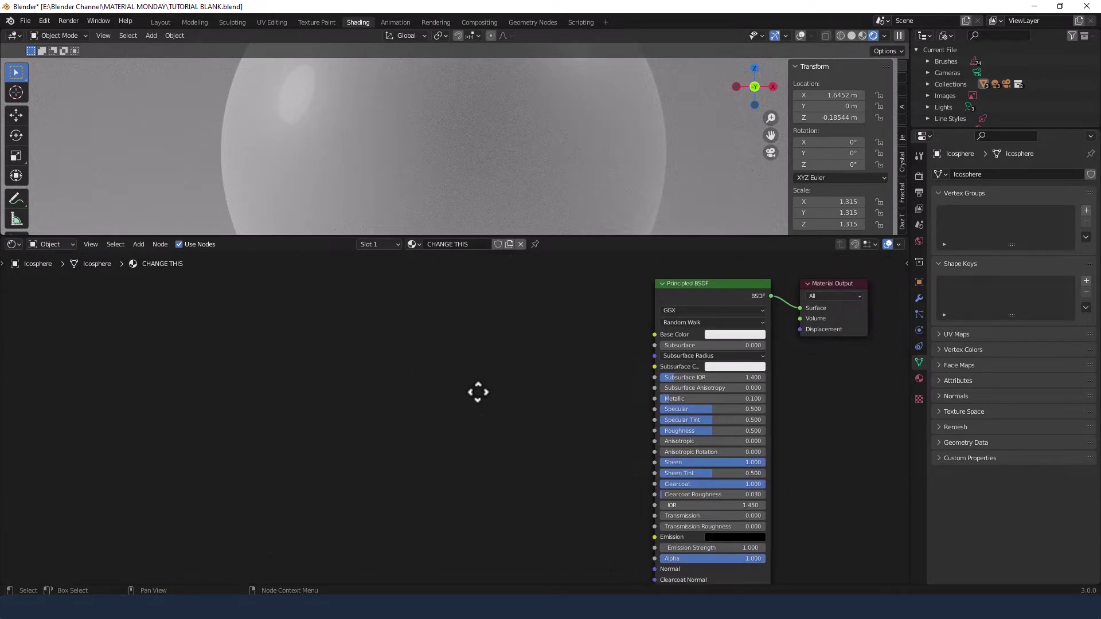
key(shift+a)
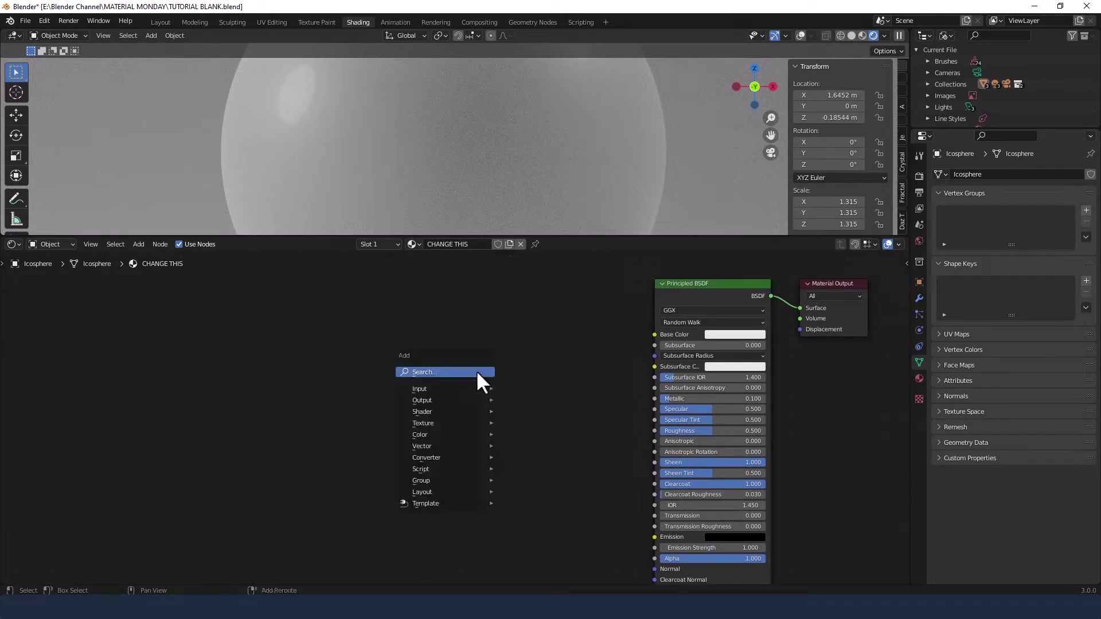
click(472, 371)
text(colorr)
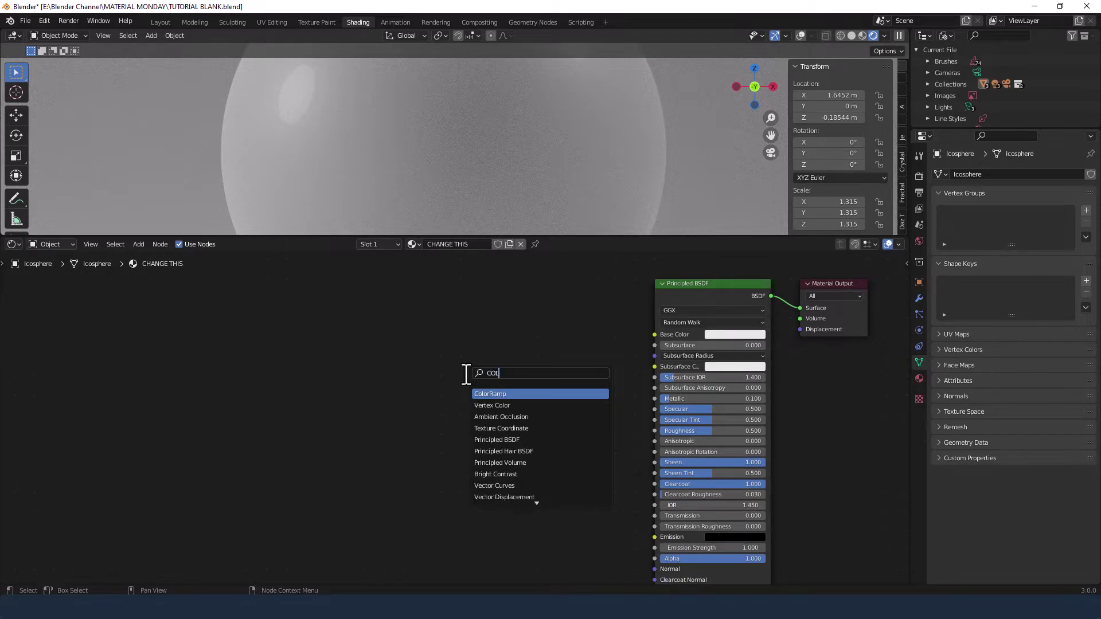
key(Return)
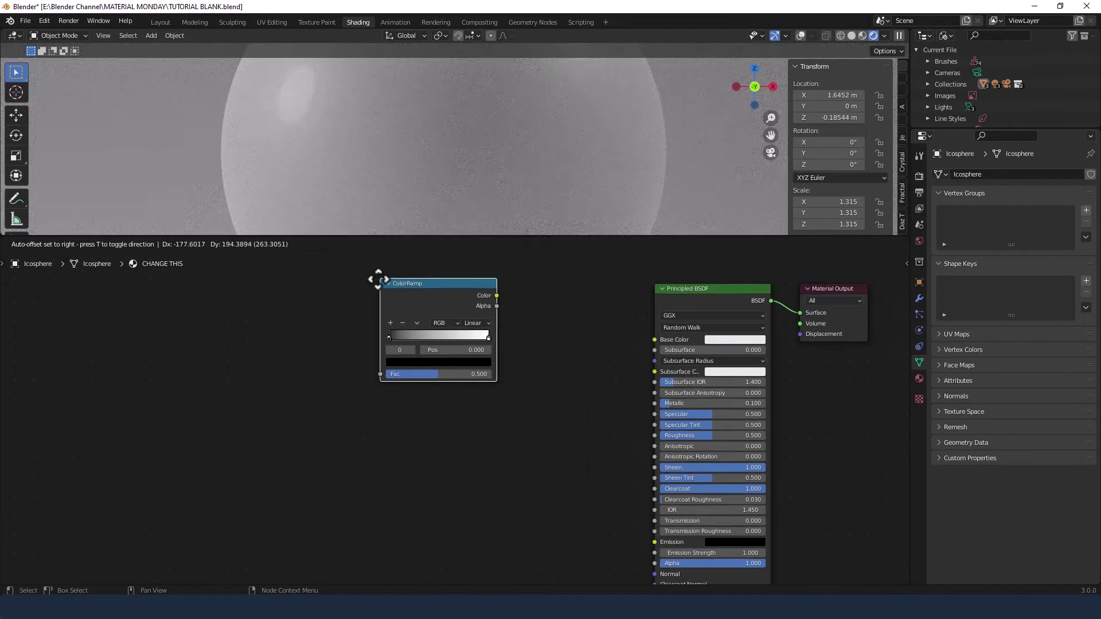
click(376, 277)
Step: Duplicate the ColorRamp three times, stacking two copies below and the fourth lower right
key(shift+d)
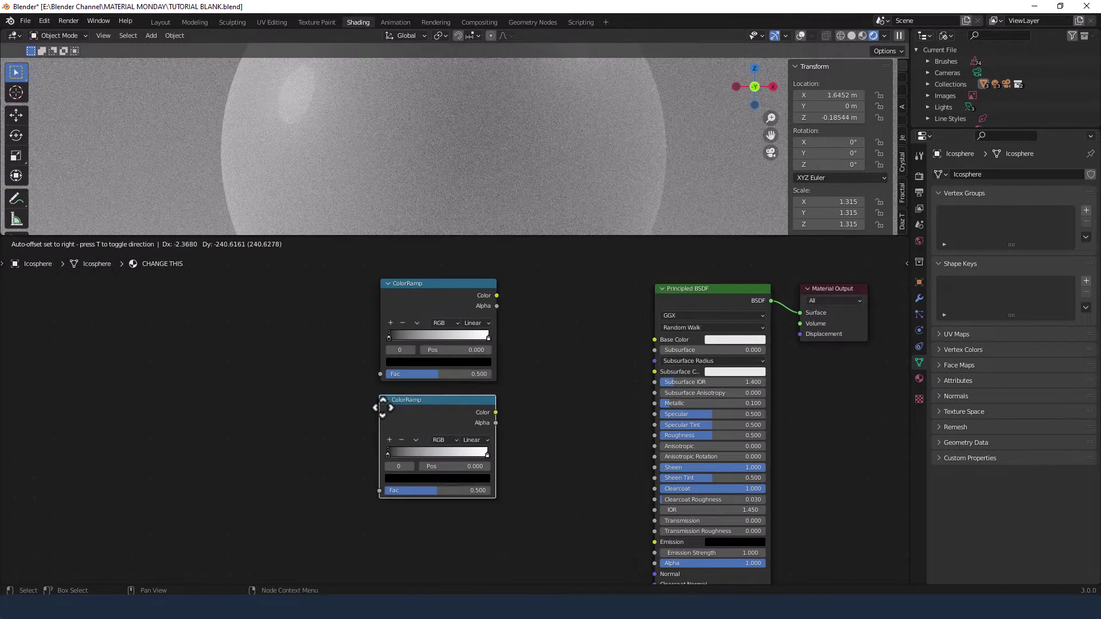
click(380, 407)
key(shift+d)
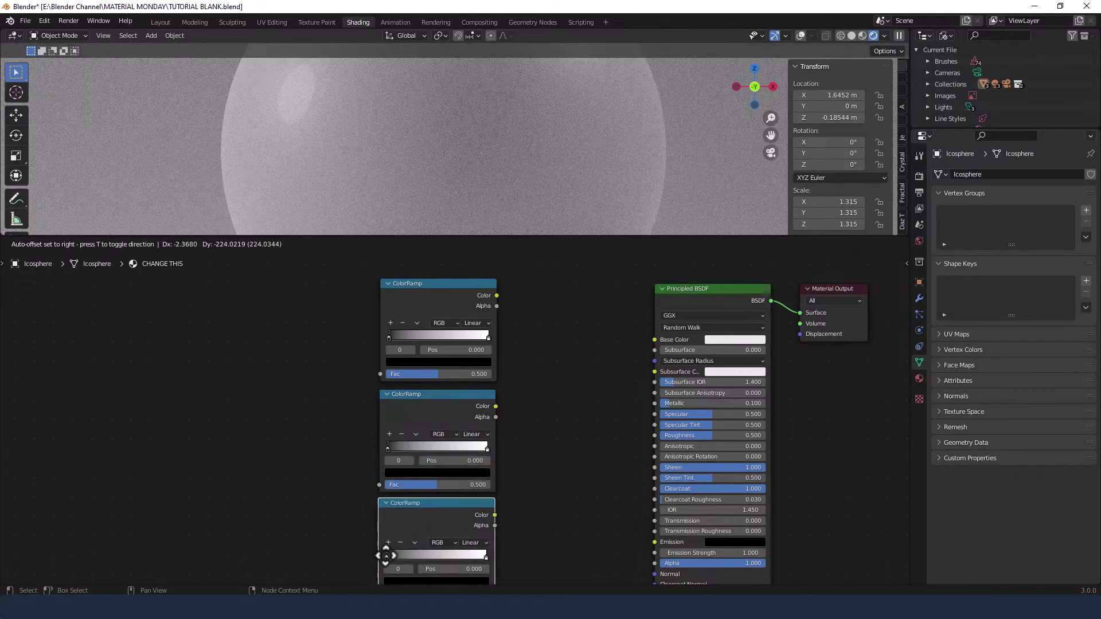
click(384, 565)
key(shift+d)
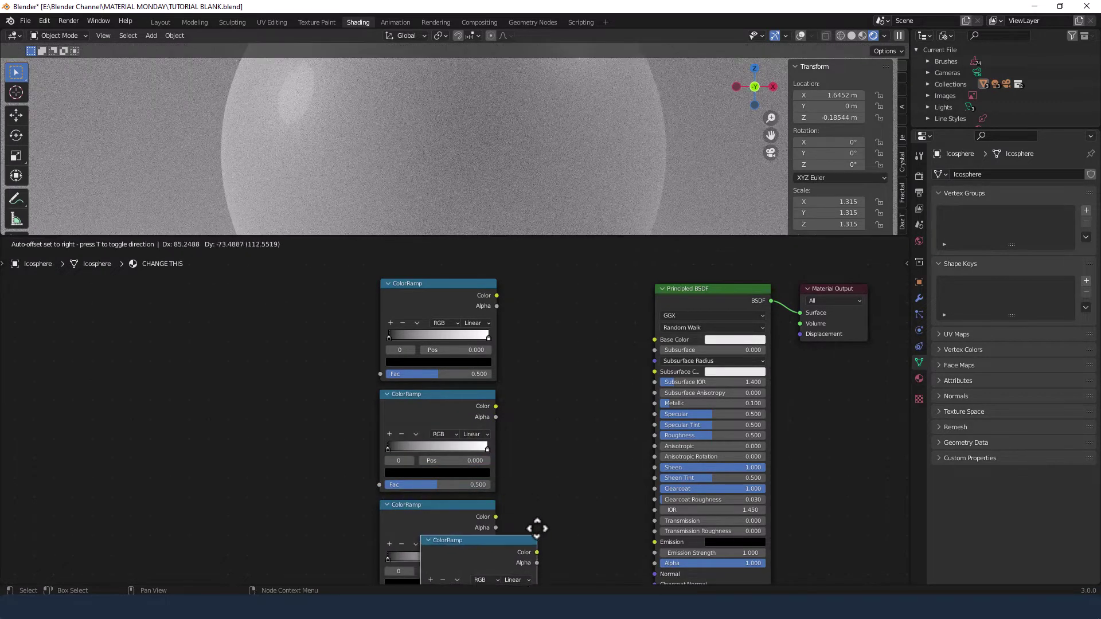
click(597, 546)
Step: Reposition the fourth ColorRamp, then move all four ColorRamps left together
scroll(580, 483, down, 2)
scroll(580, 482, up, 1)
middle_drag(581, 483, 562, 343)
key(g)
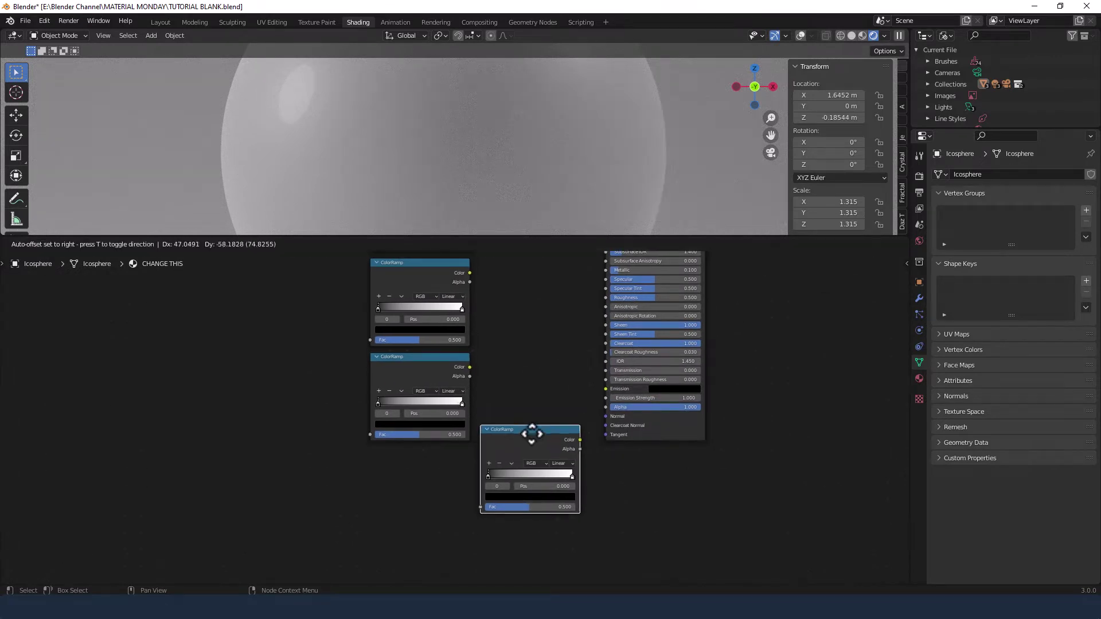
click(532, 434)
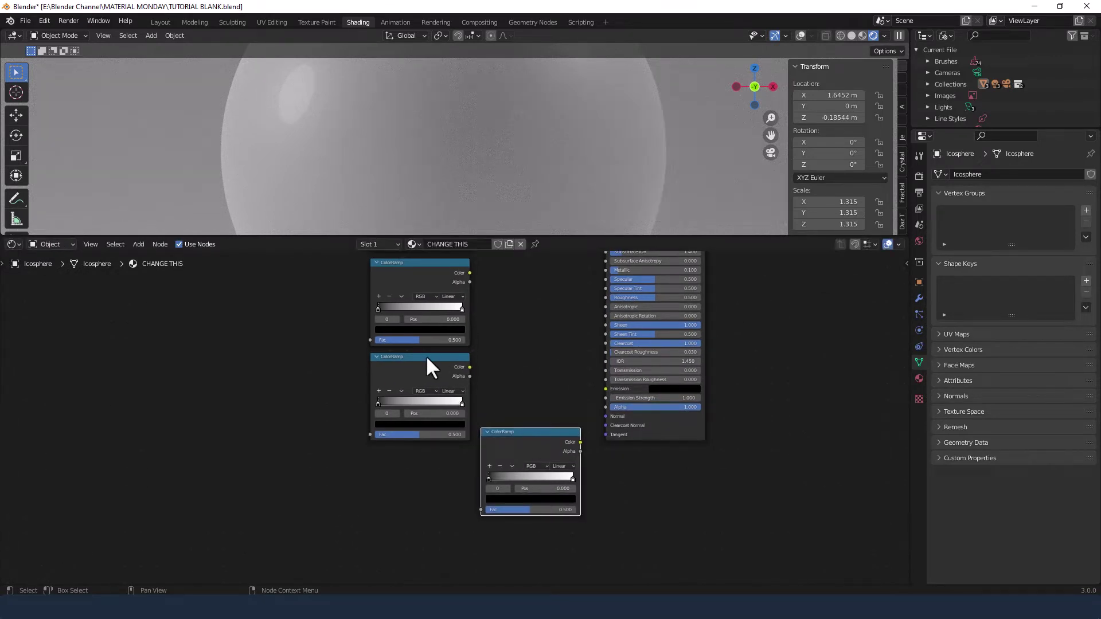
scroll(425, 356, down, 2)
middle_drag(331, 314, 336, 338)
drag(338, 340, 516, 505)
key(g)
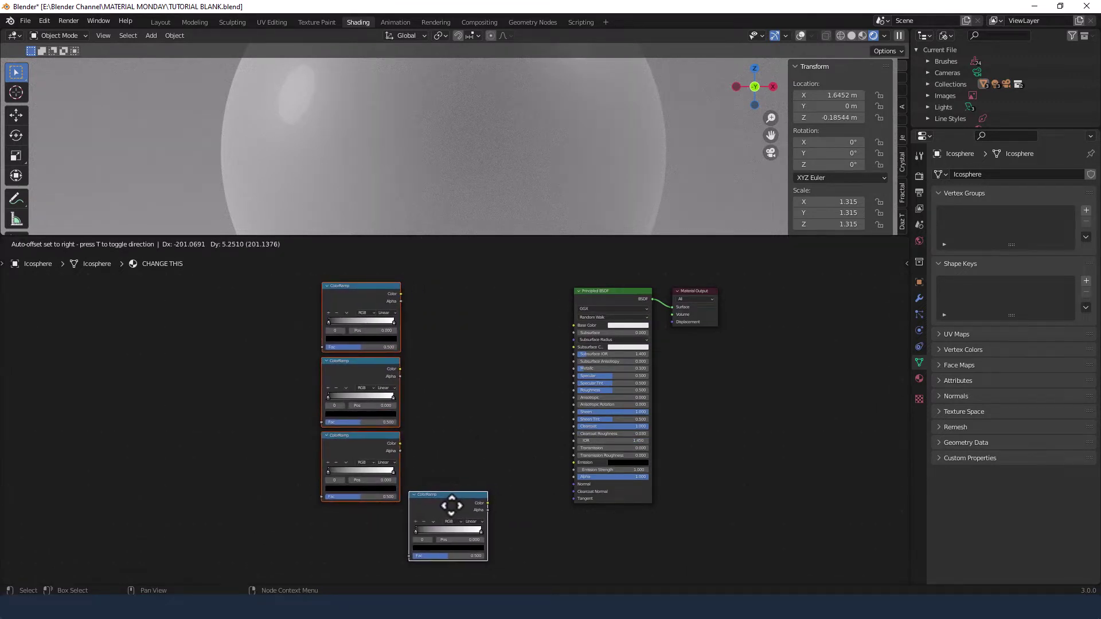
click(451, 506)
click(462, 377)
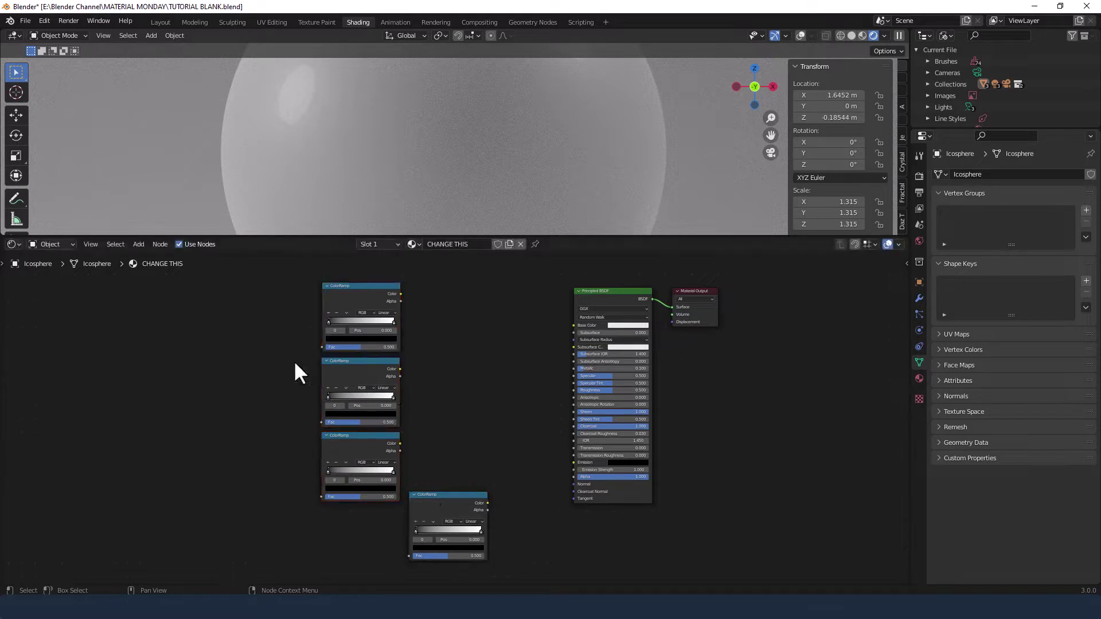
Step: Add a Voronoi Texture node left of the ColorRamps
middle_drag(293, 361, 458, 363)
scroll(402, 355, up, 1)
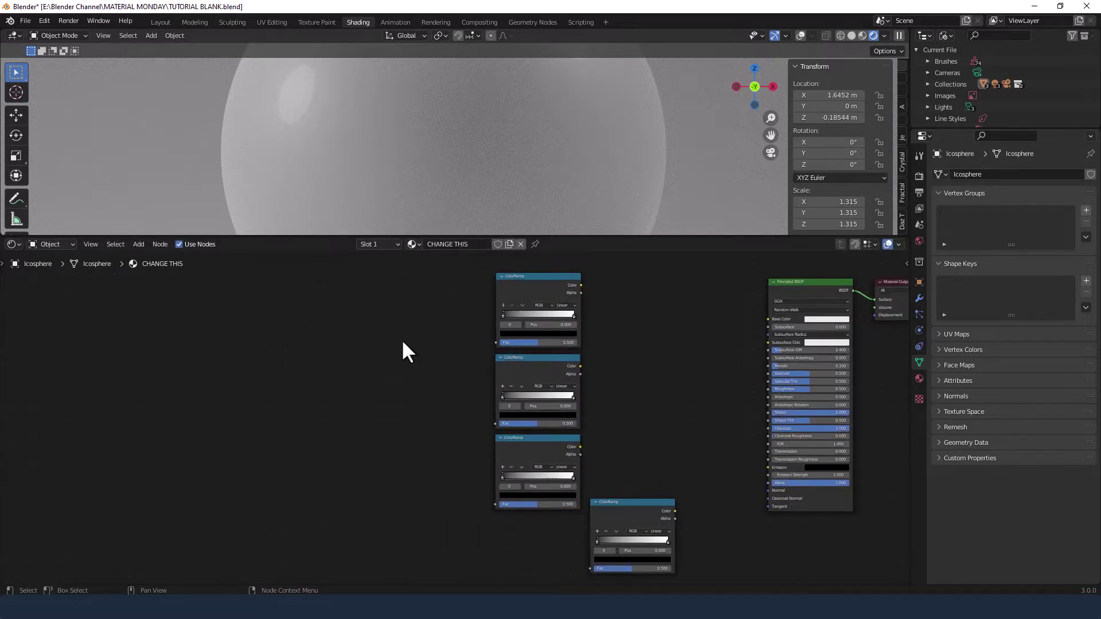
key(shift+a)
click(401, 338)
text(v)
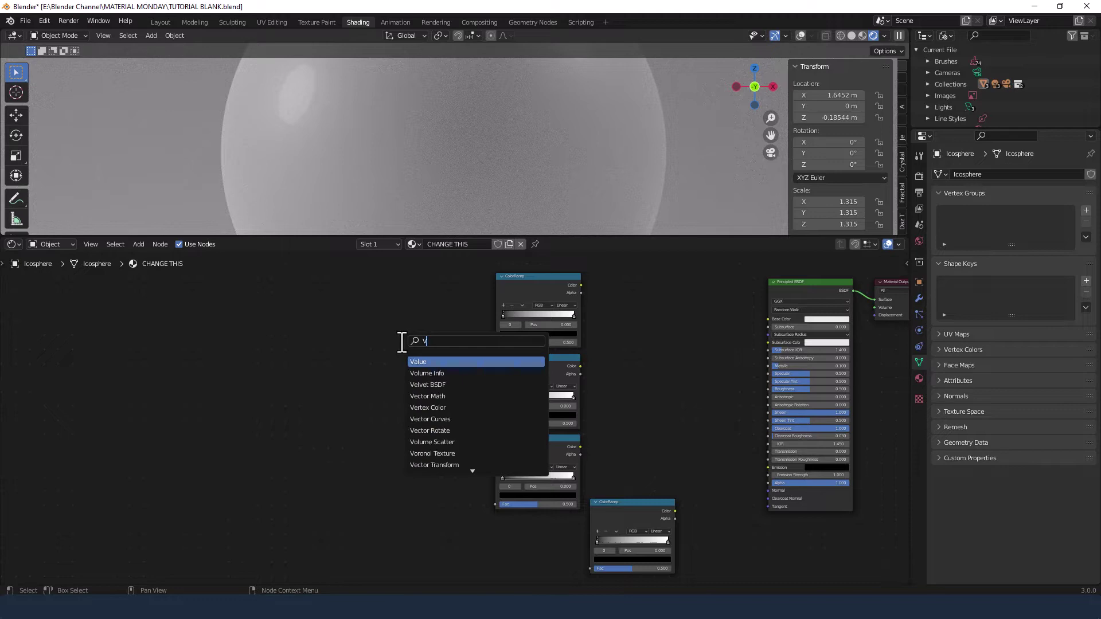
text(OR)
key(Return)
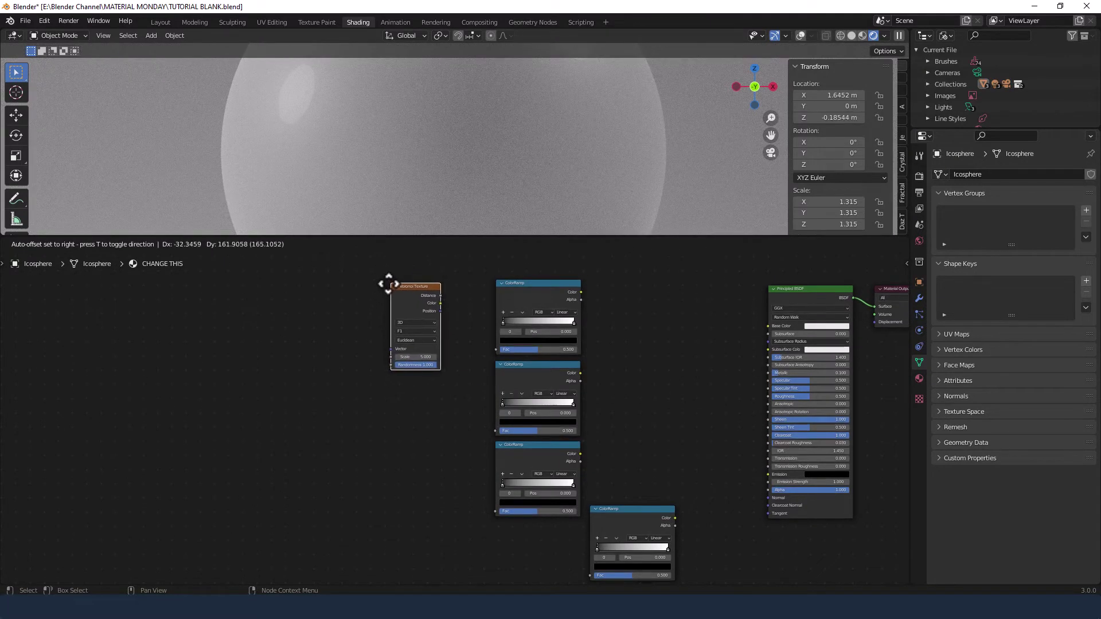
click(398, 279)
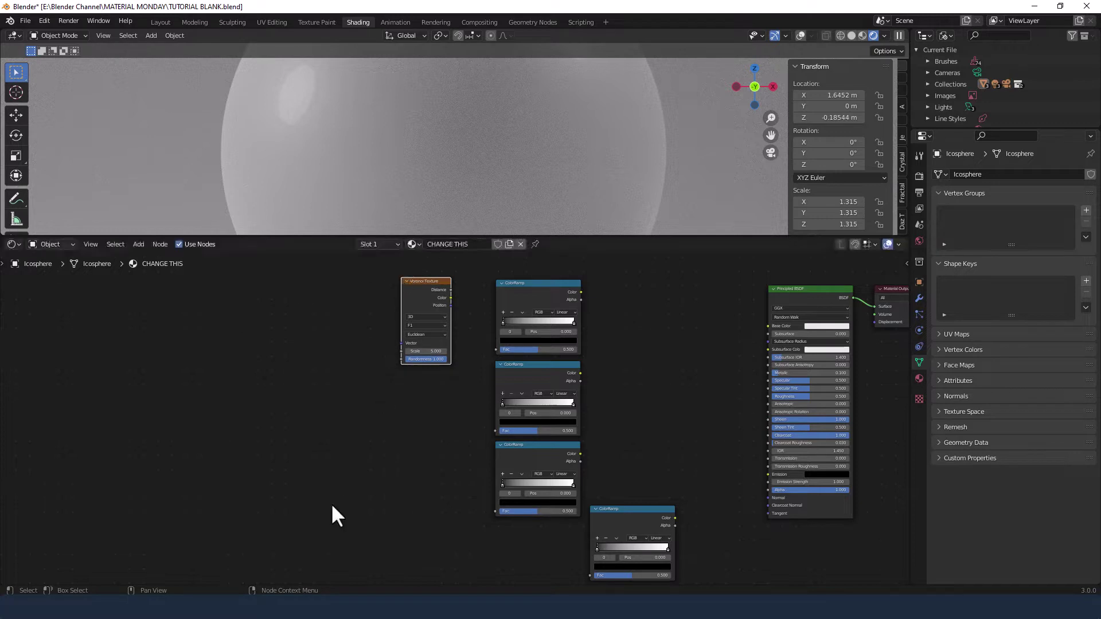
Step: Add a Noise Texture node and duplicate it to make three Noise Textures
key(shift+a)
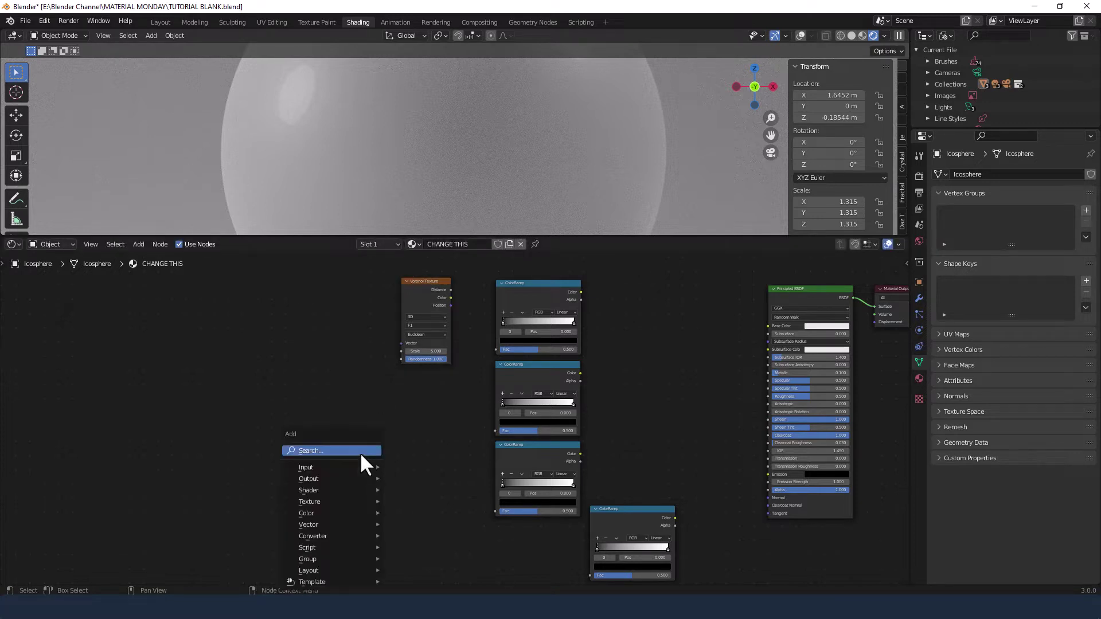
click(360, 452)
text(noise)
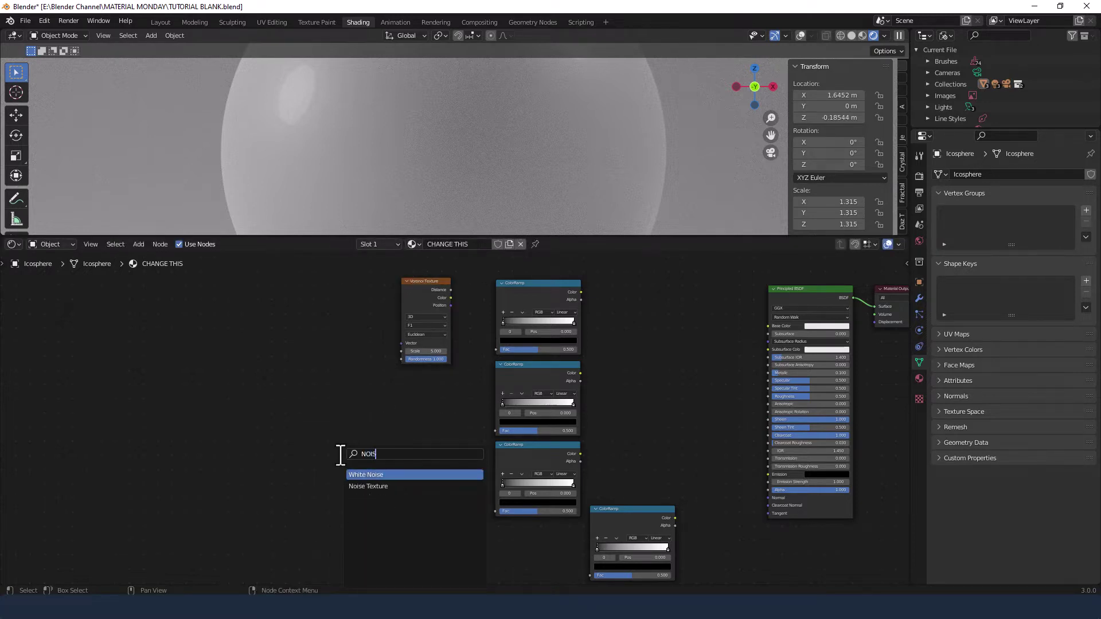
key(Down)
key(Return)
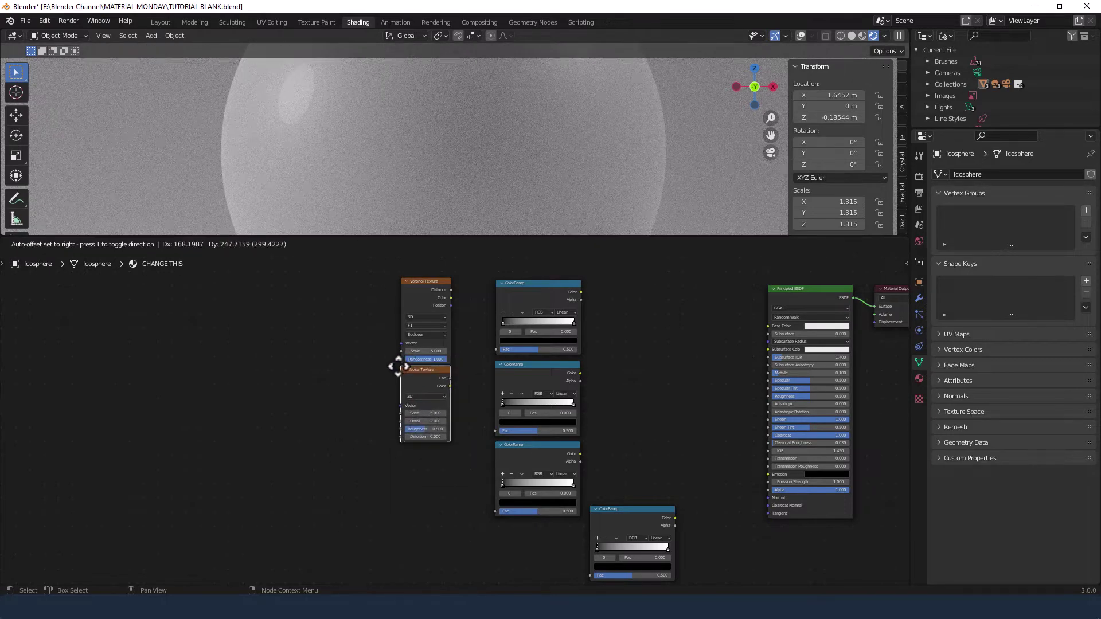
click(399, 371)
key(shift+d)
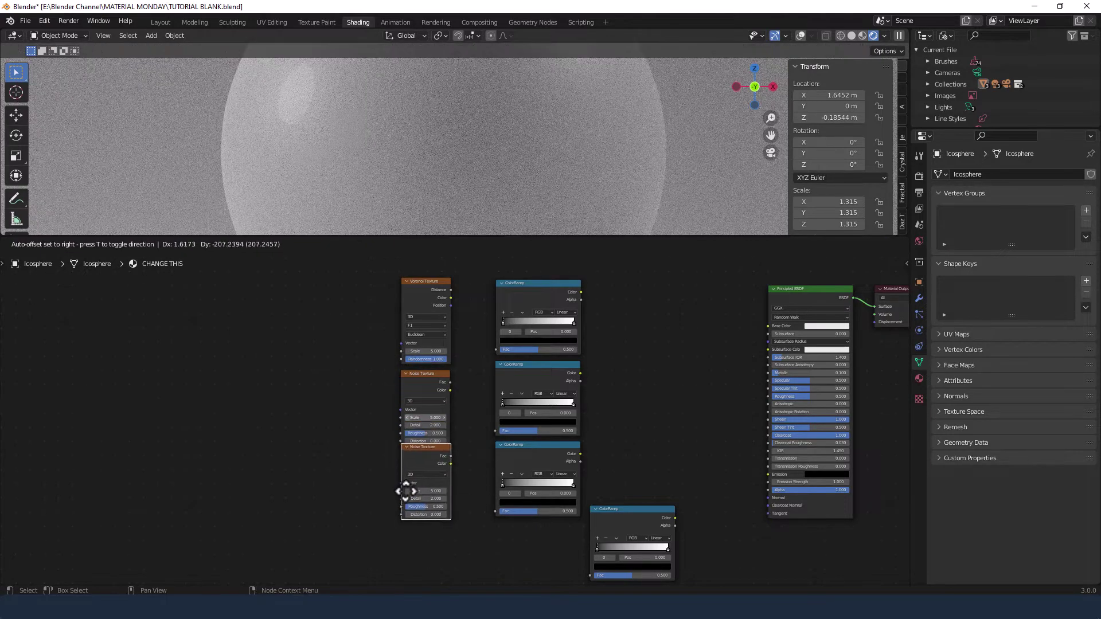
click(405, 498)
key(shift+d)
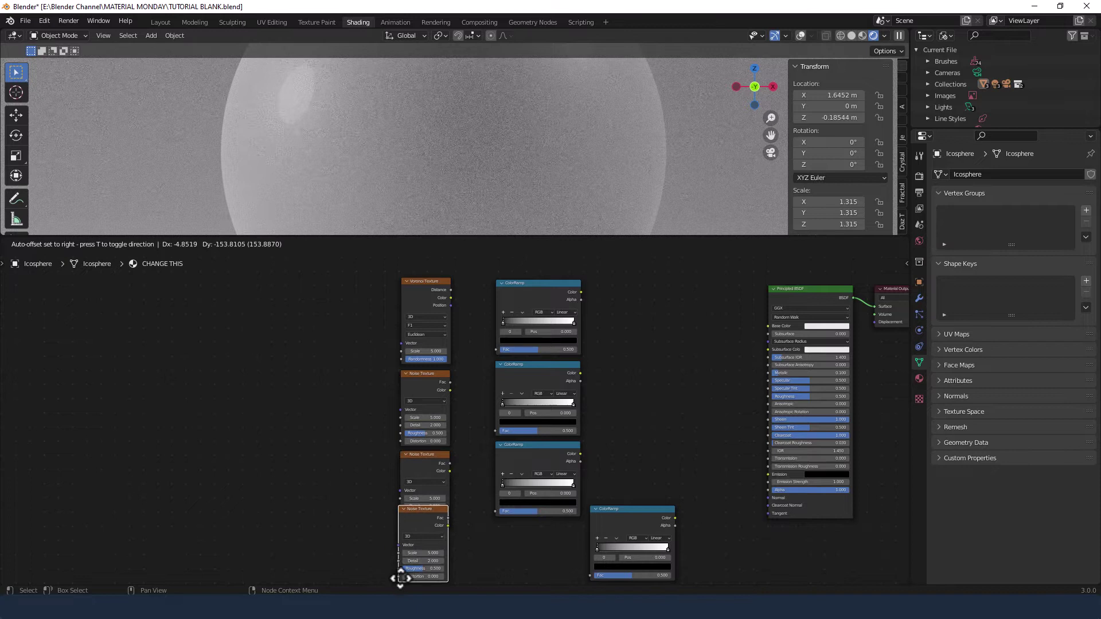
click(401, 272)
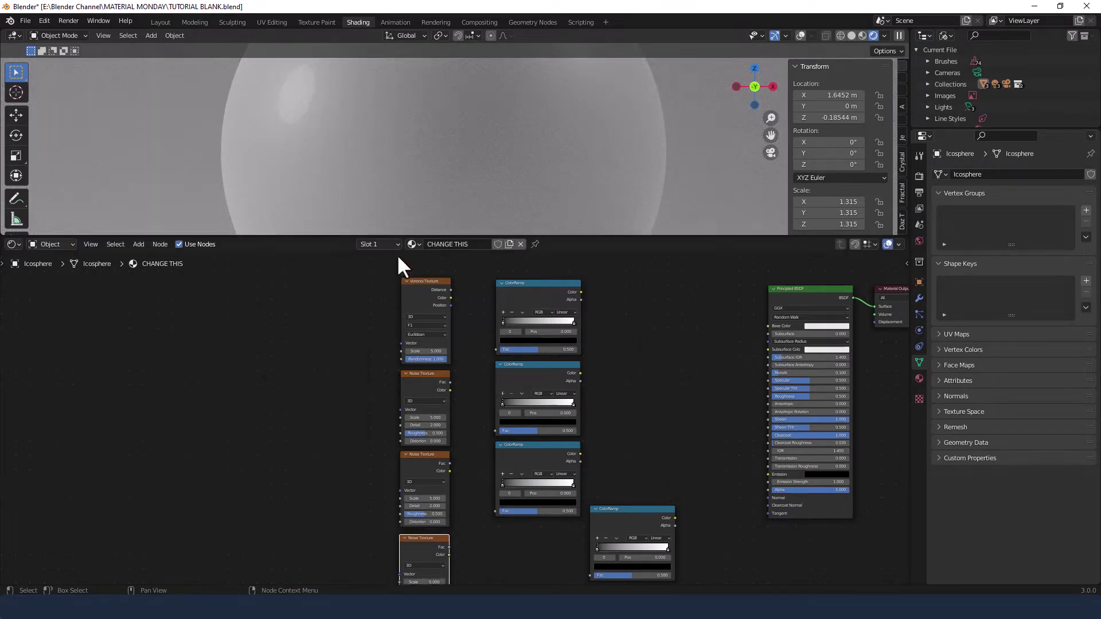
Step: Add a Mapping node to the left of the texture nodes
key(shift+a)
click(296, 339)
text(Mapping)
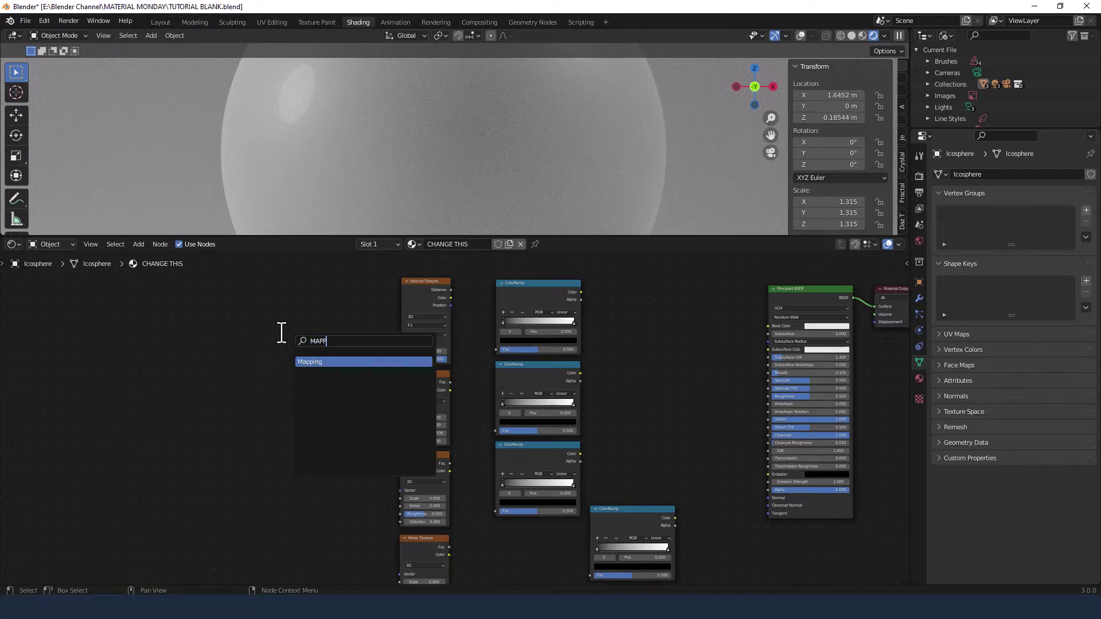
key(Return)
click(281, 333)
click(187, 369)
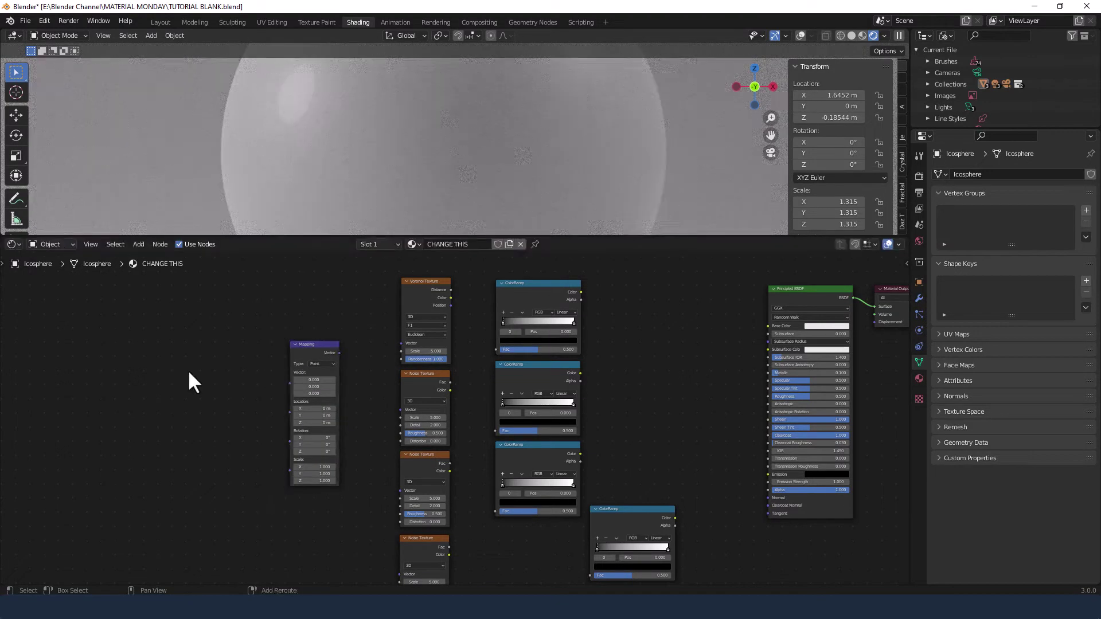
Step: Add a Texture Coordinate node via the add-node search
key(shift+a)
click(185, 371)
text(TEXTURE)
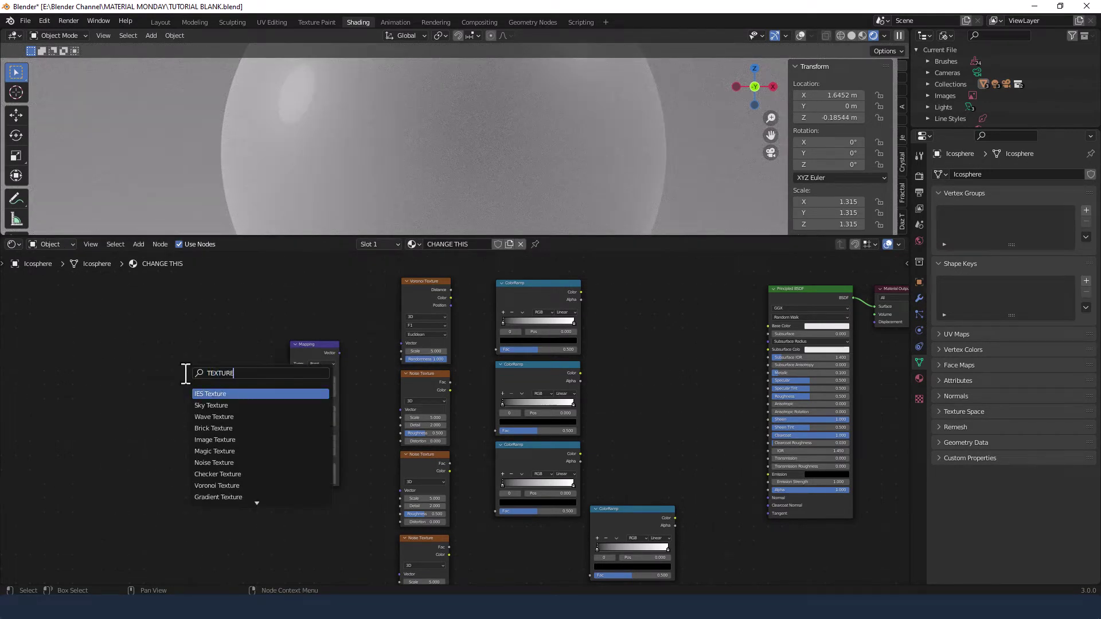
key(Down)
key(Down)
text(COORD)
key(Down)
key(Return)
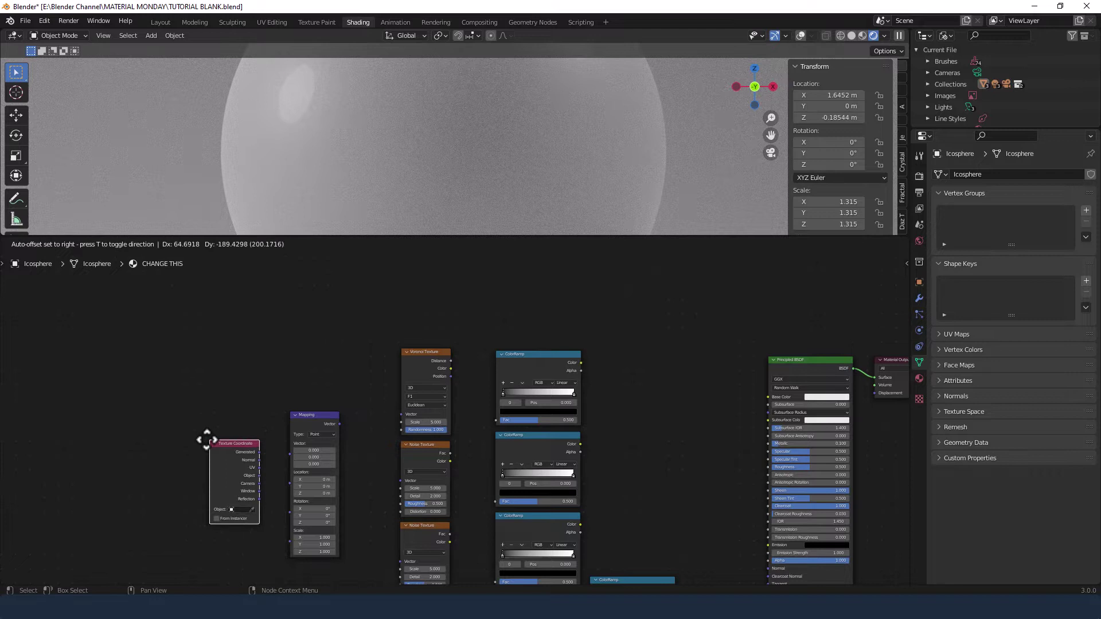
Step: Place Texture Coordinate, linking Object through Mapping into the Voronoi and a Noise Texture
click(211, 441)
middle_drag(246, 413, 251, 313)
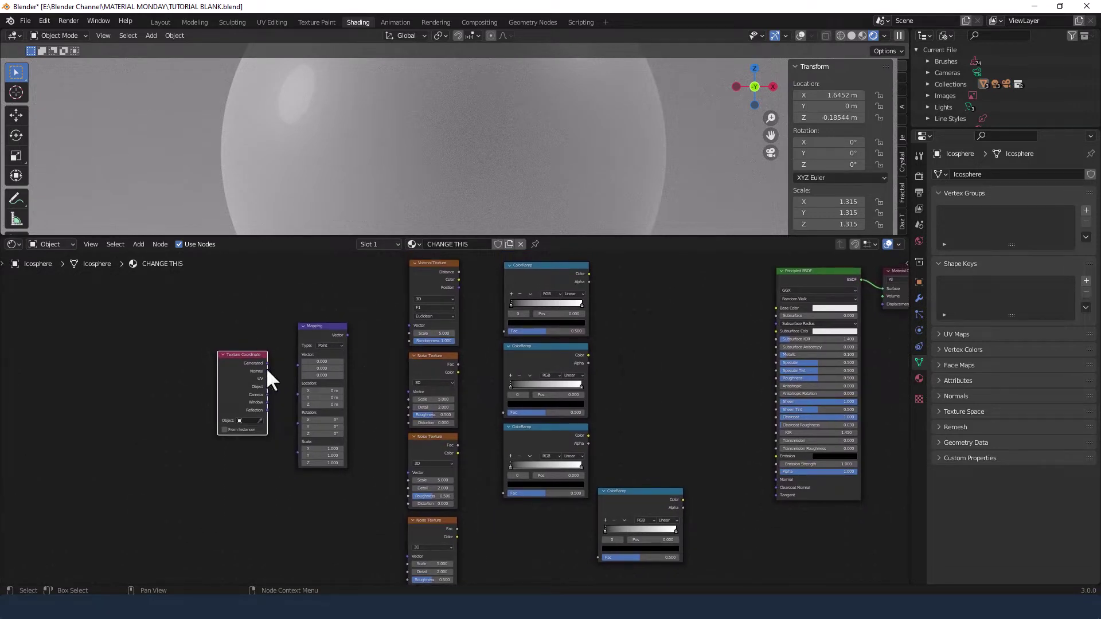
drag(267, 386, 295, 365)
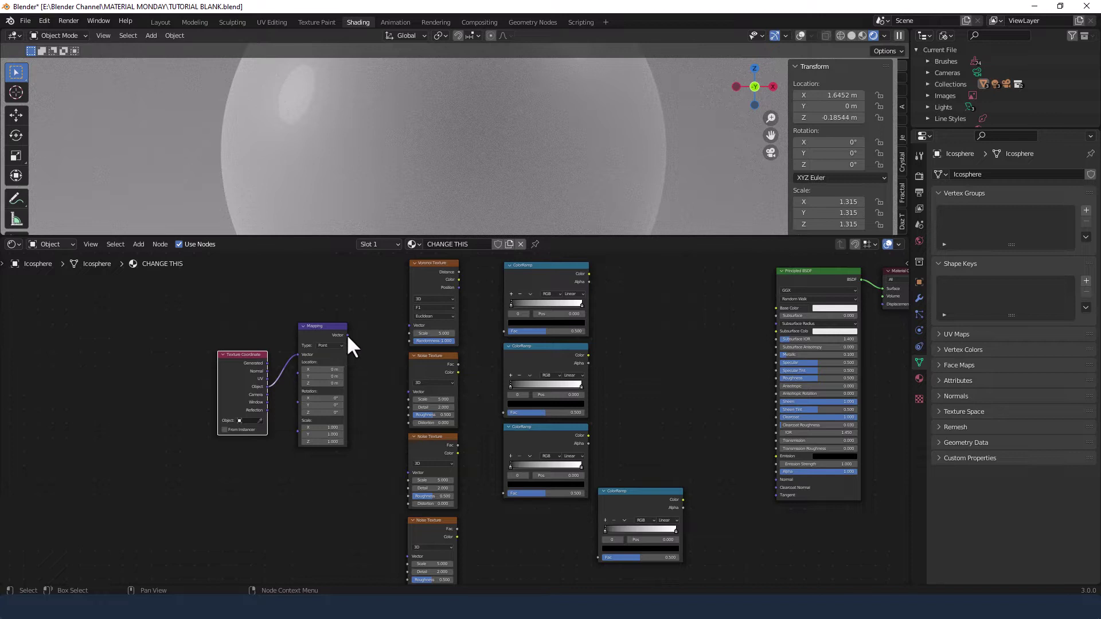
drag(347, 335, 405, 392)
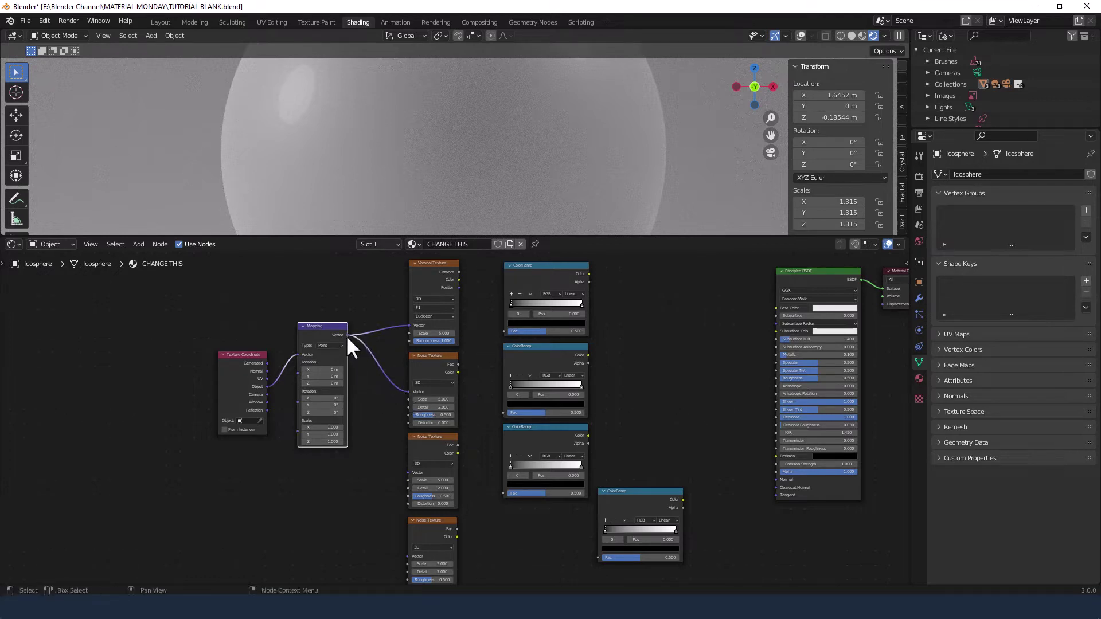
drag(347, 335, 409, 473)
Step: Wire Voronoi Distance and each Noise Fac into its own ColorRamp; feed object coordinates to the bottom Noise
drag(459, 272, 503, 331)
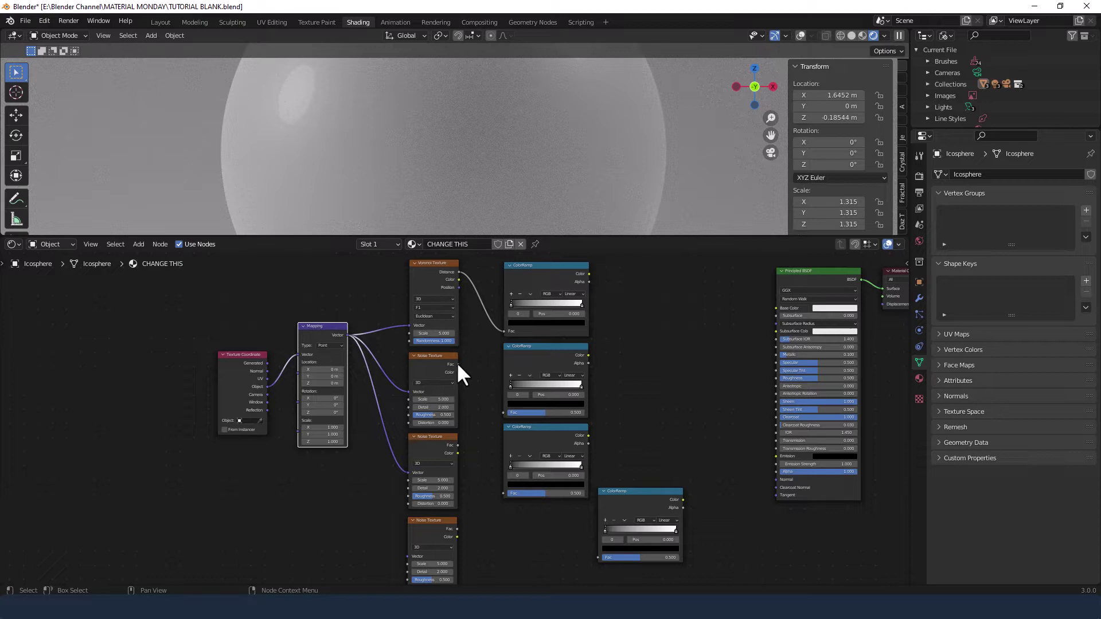
drag(458, 364, 503, 412)
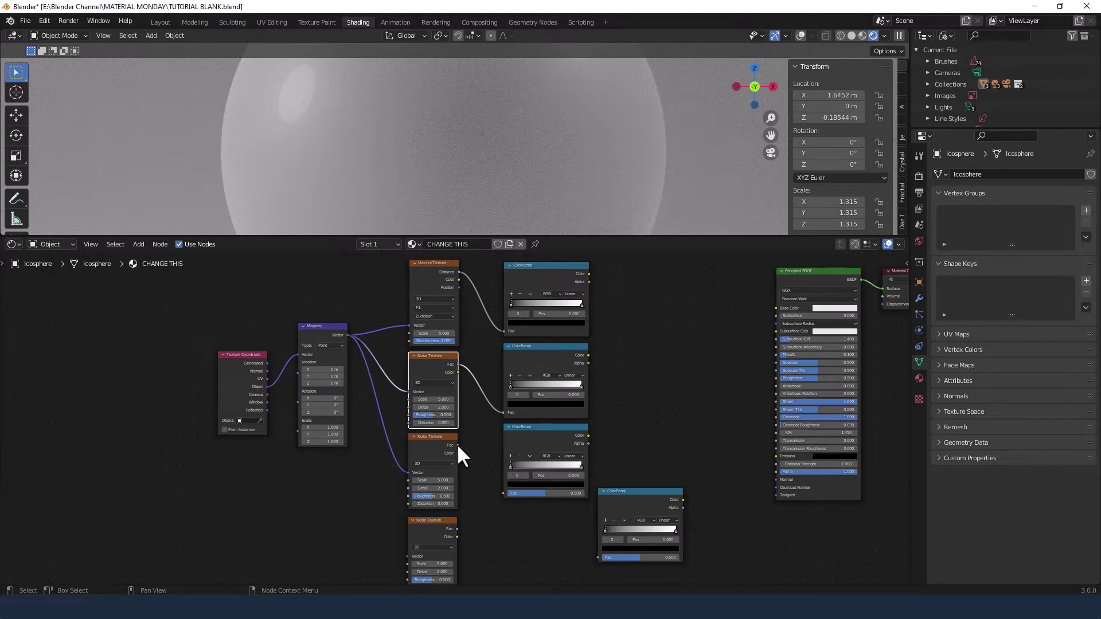
drag(458, 445, 462, 448)
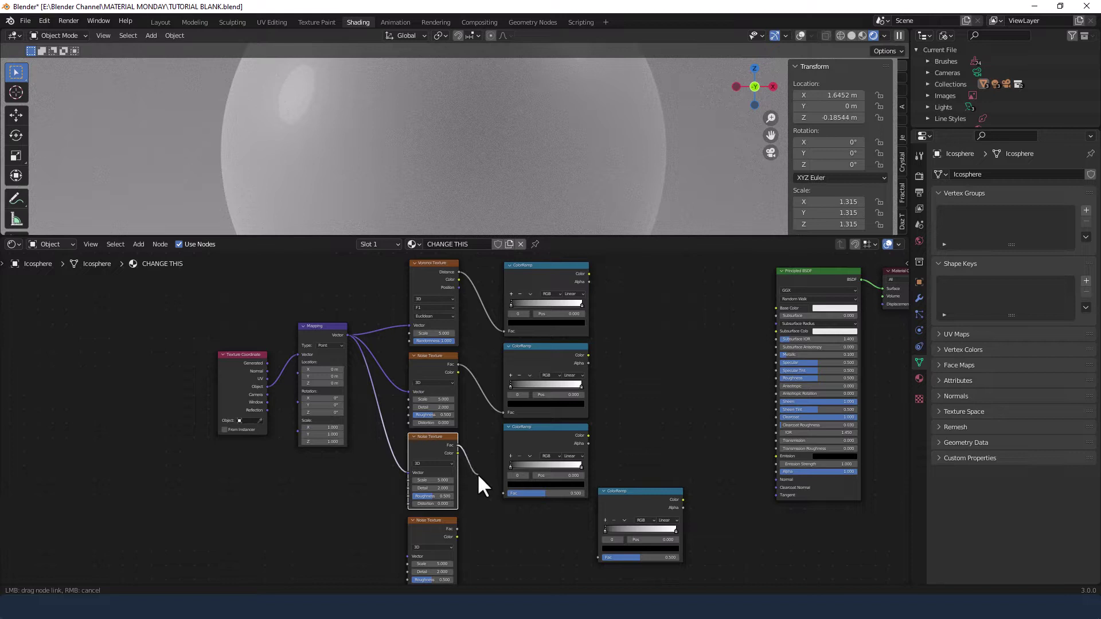
drag(478, 476, 503, 493)
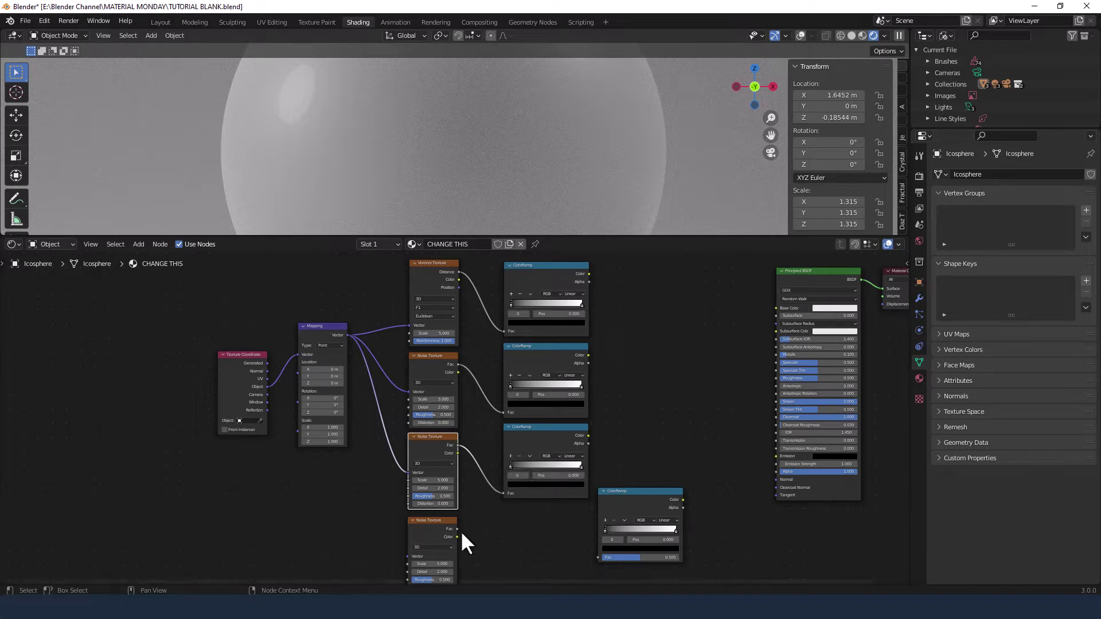
drag(456, 528, 594, 557)
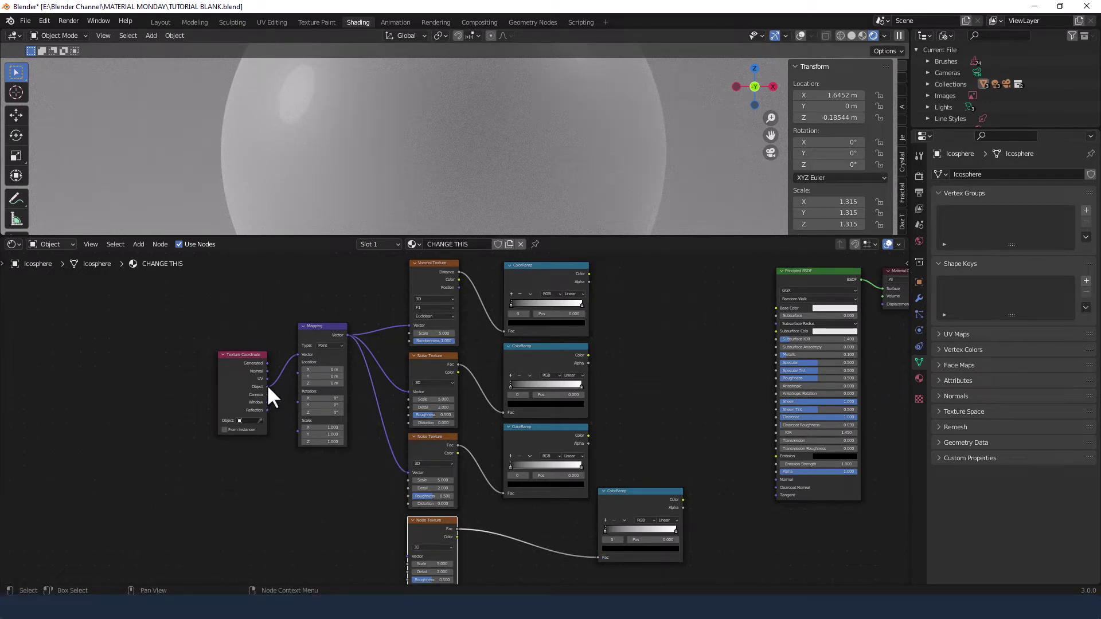
drag(267, 387, 404, 555)
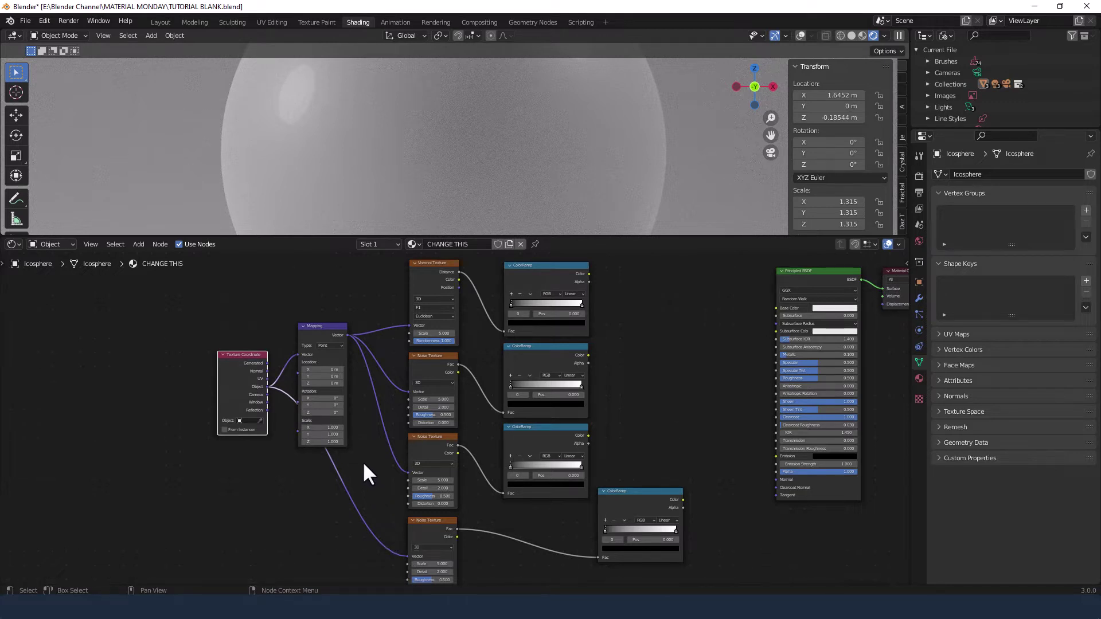
drag(319, 325, 342, 309)
click(686, 411)
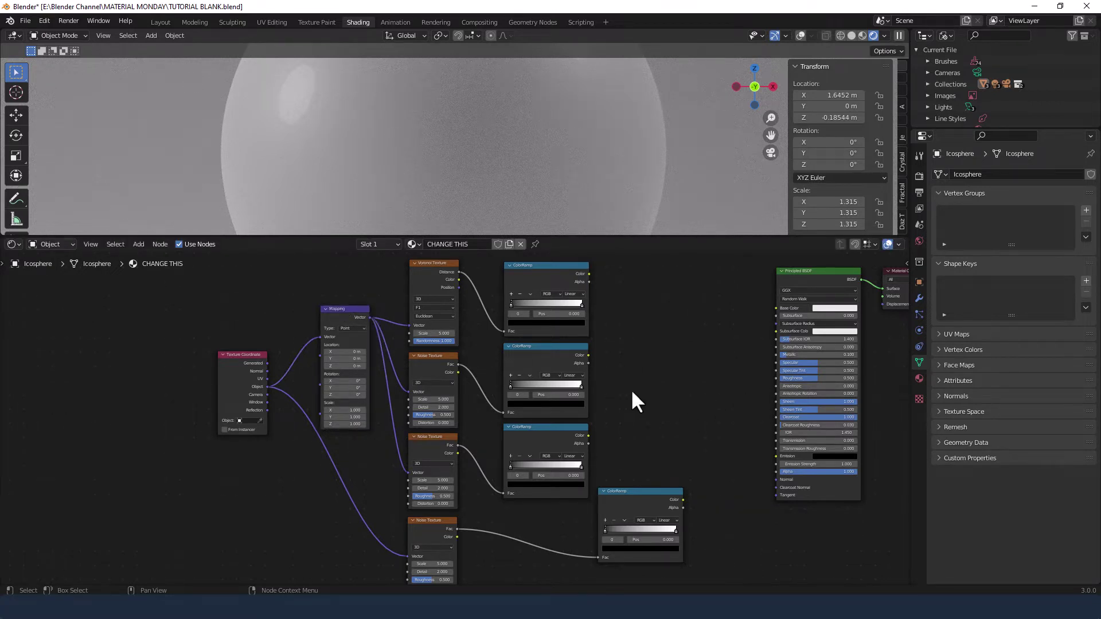
middle_drag(631, 388, 567, 398)
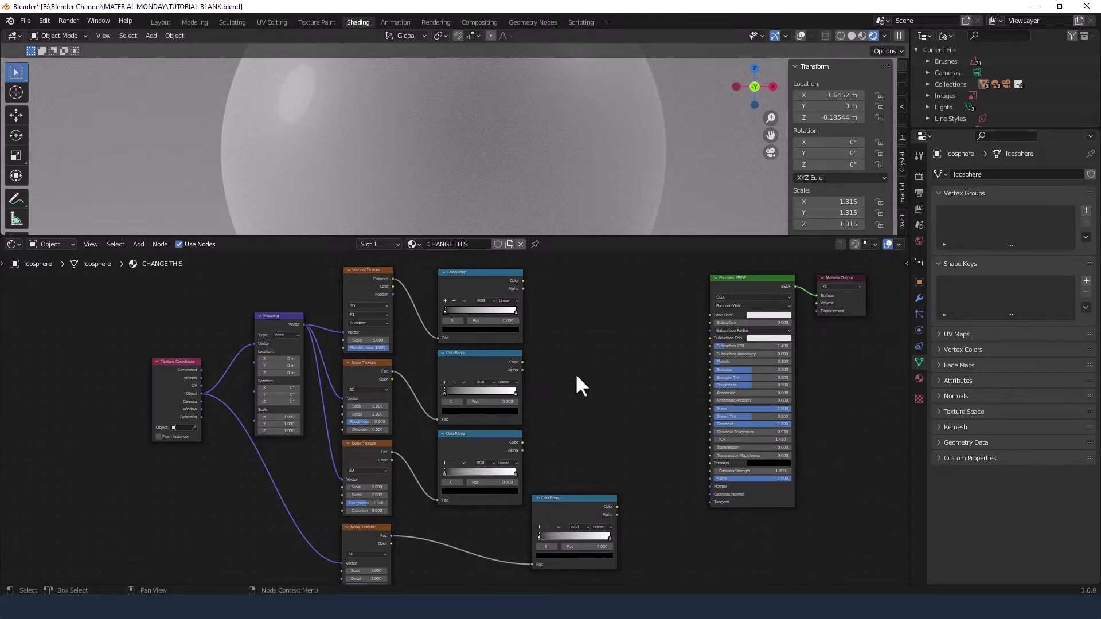
Step: Combine the top two ColorRamps with a Node Wrangler Mix node and expand it
ctrl+shift+click(490, 289)
ctrl+shift+click(490, 291)
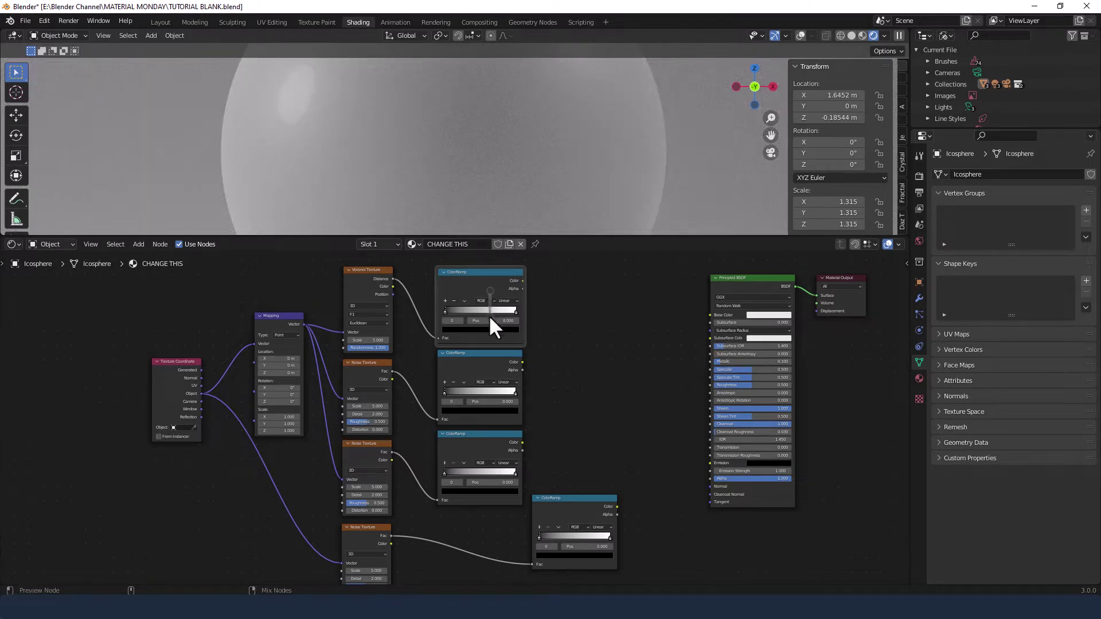
ctrl+shift+right_drag(489, 335, 490, 364)
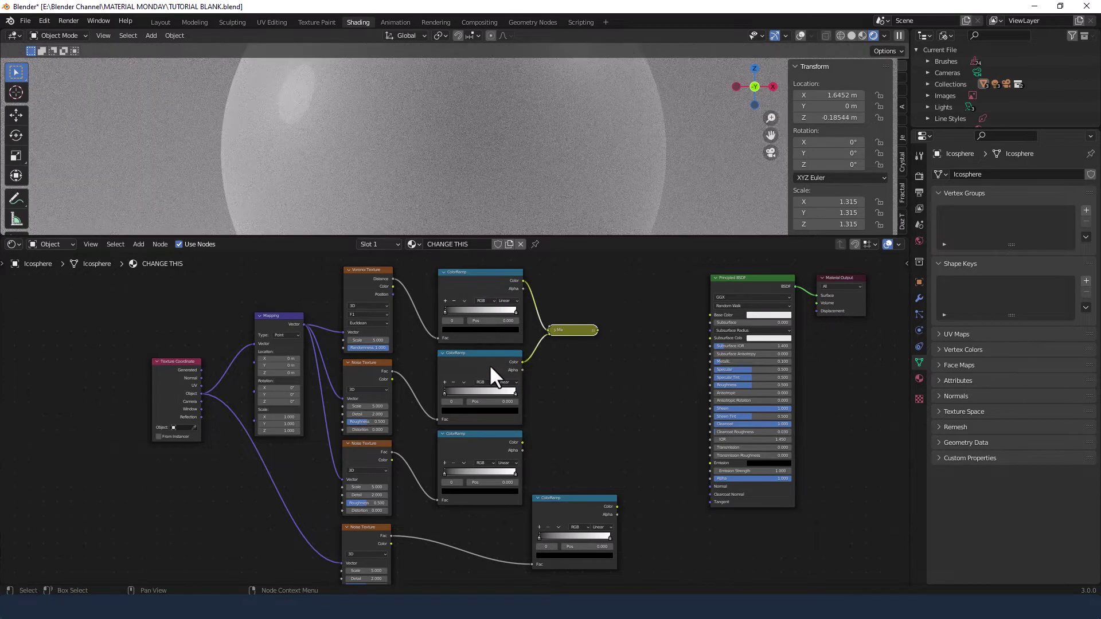
click(552, 330)
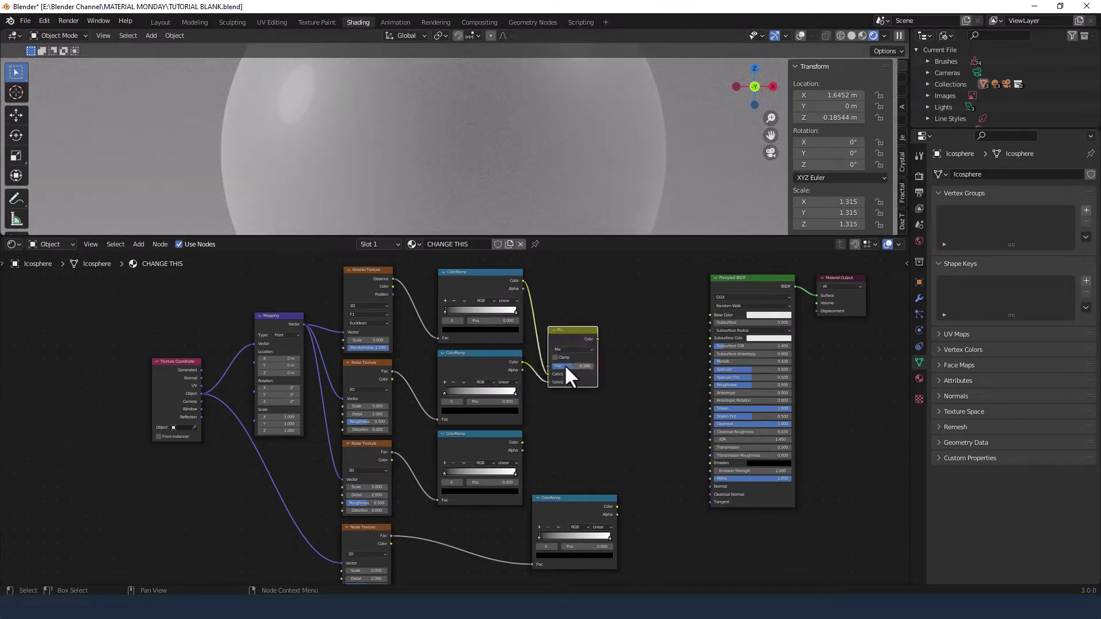
drag(570, 333, 589, 308)
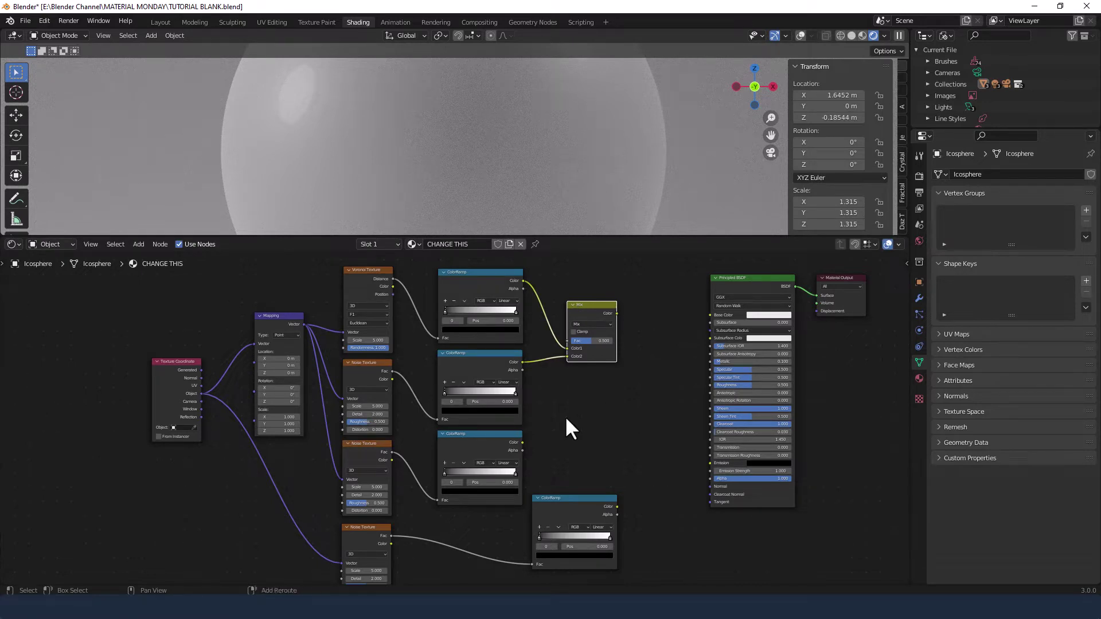
Step: Duplicate the Mix node and place the copy to its right
key(shift+d)
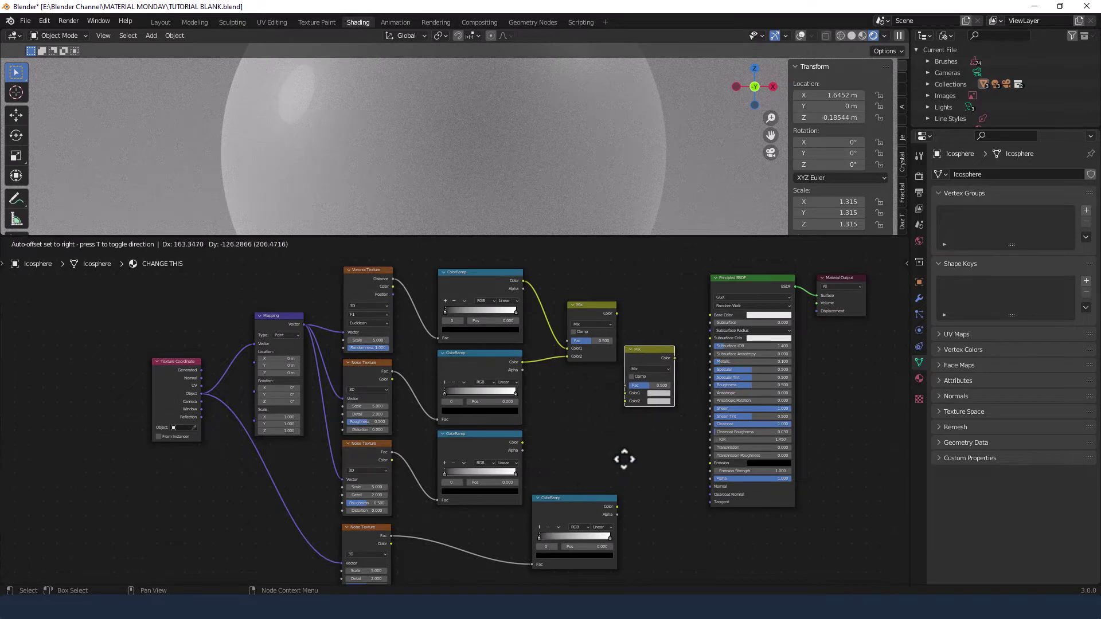
key(Escape)
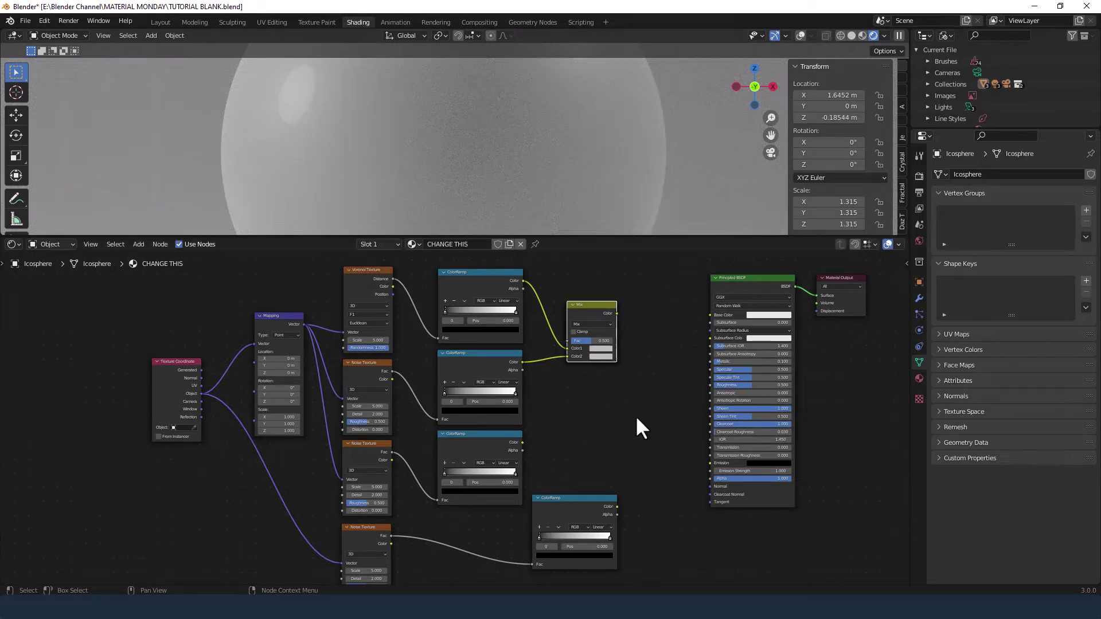
key(g)
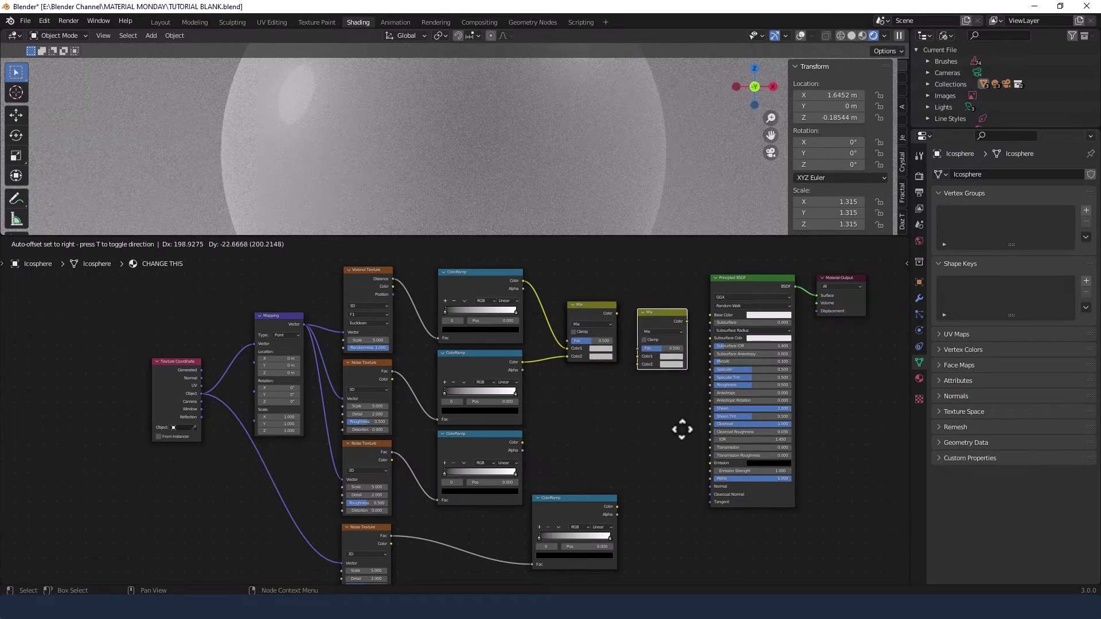
click(681, 429)
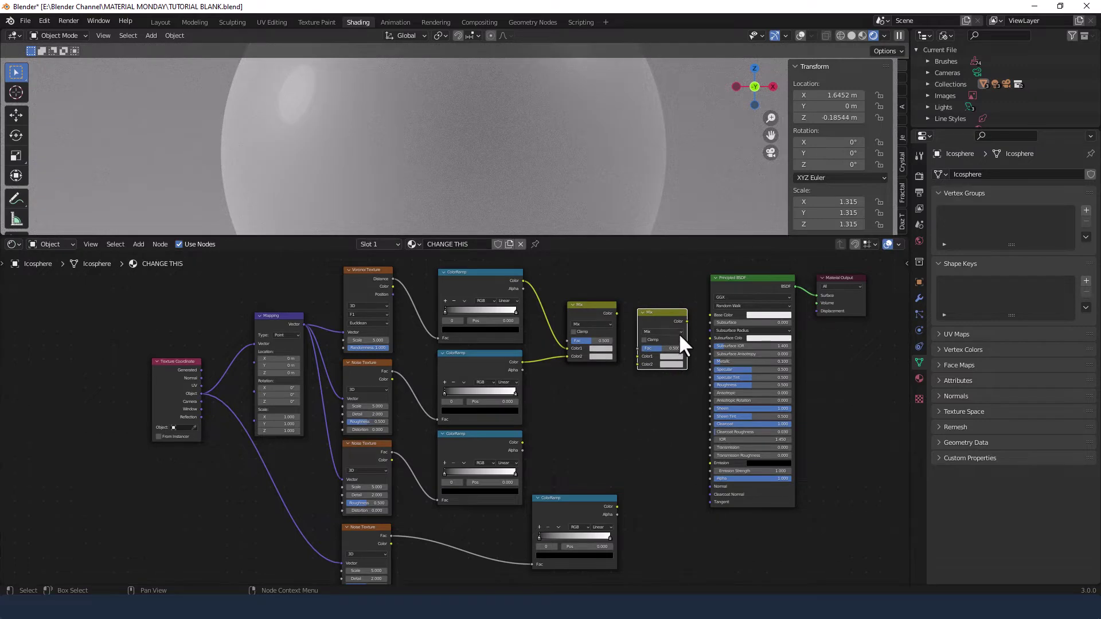
Step: Connect the second Mix node to Base Color, set it to Darken with Fac 0.1
drag(687, 321, 708, 314)
scroll(669, 329, up, 3)
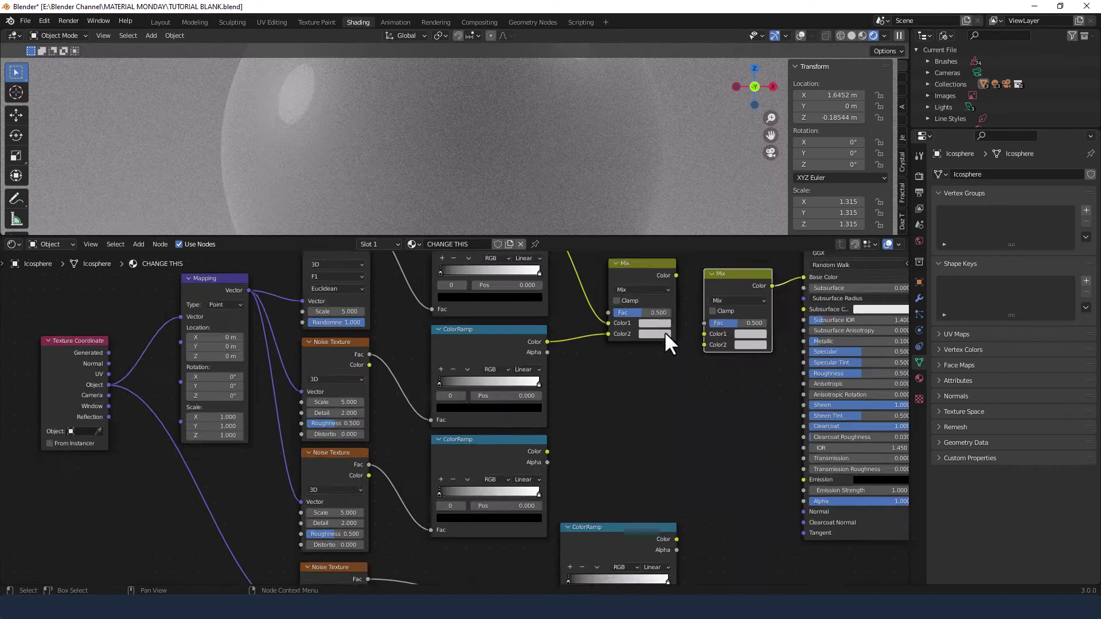
click(585, 332)
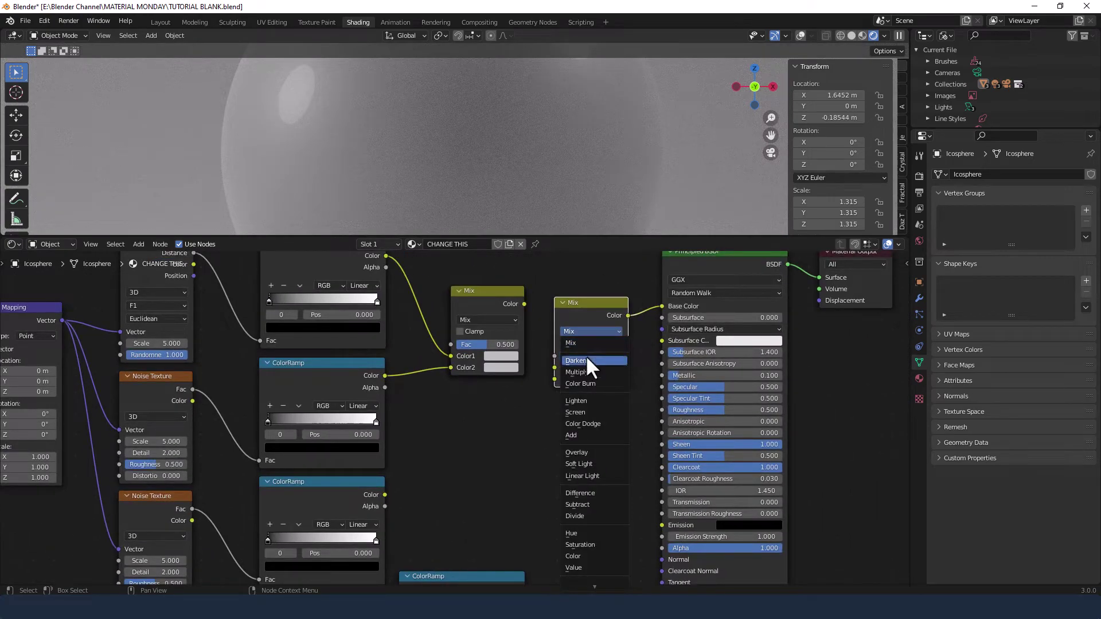
click(586, 358)
click(586, 356)
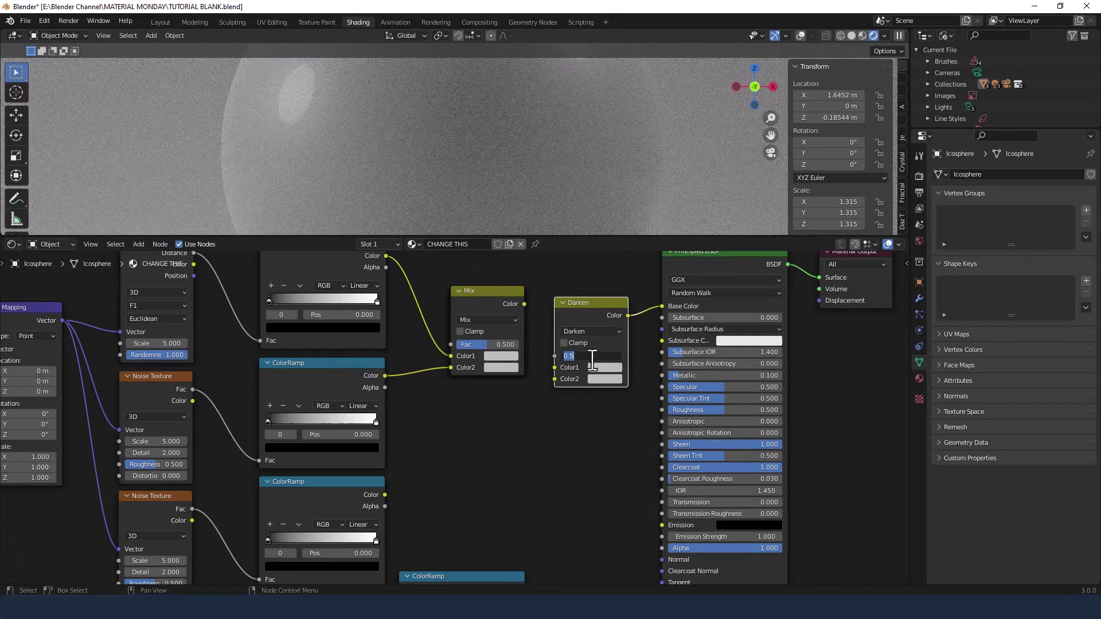
text(.1)
key(Return)
Step: Link the first Mix node's output into the Darken node's Color1
drag(524, 305, 551, 369)
key(shift+d)
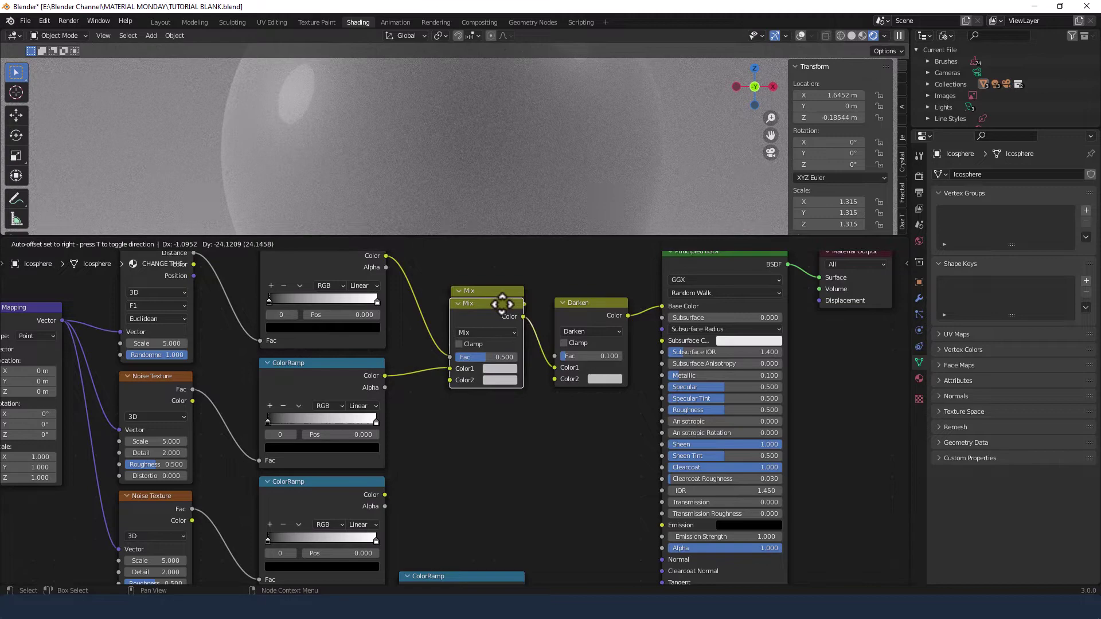
click(499, 389)
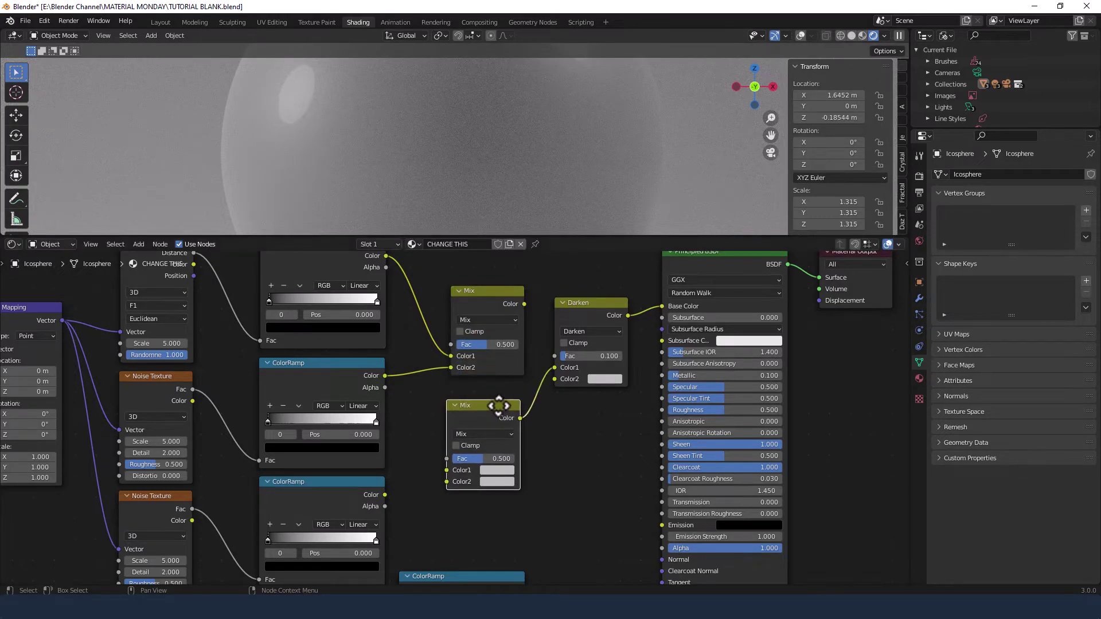
key(x)
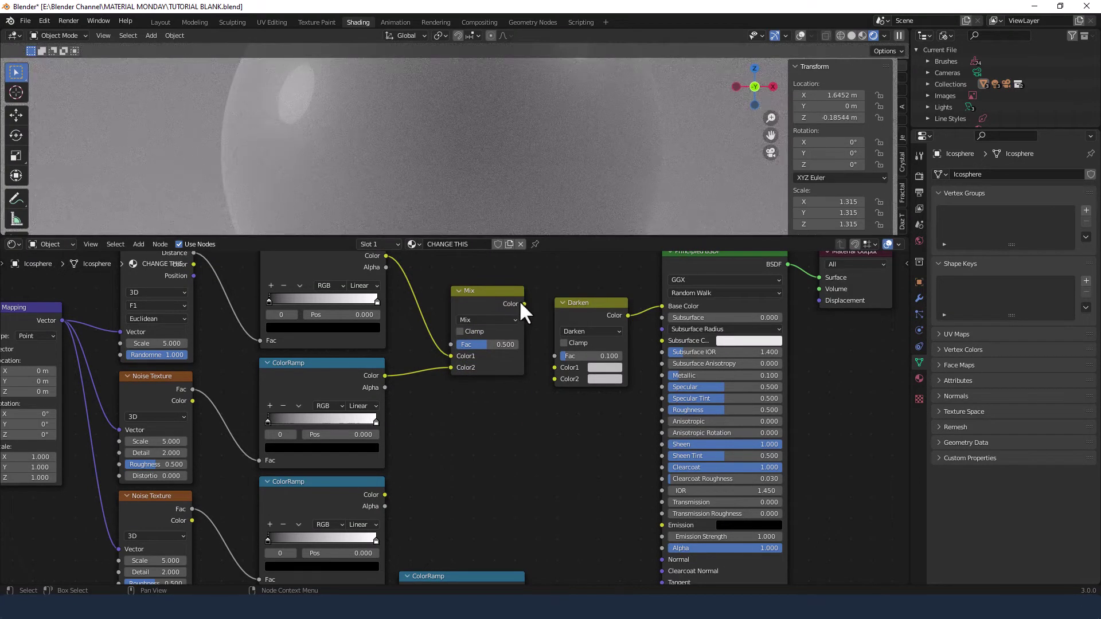
drag(523, 304, 554, 367)
click(501, 289)
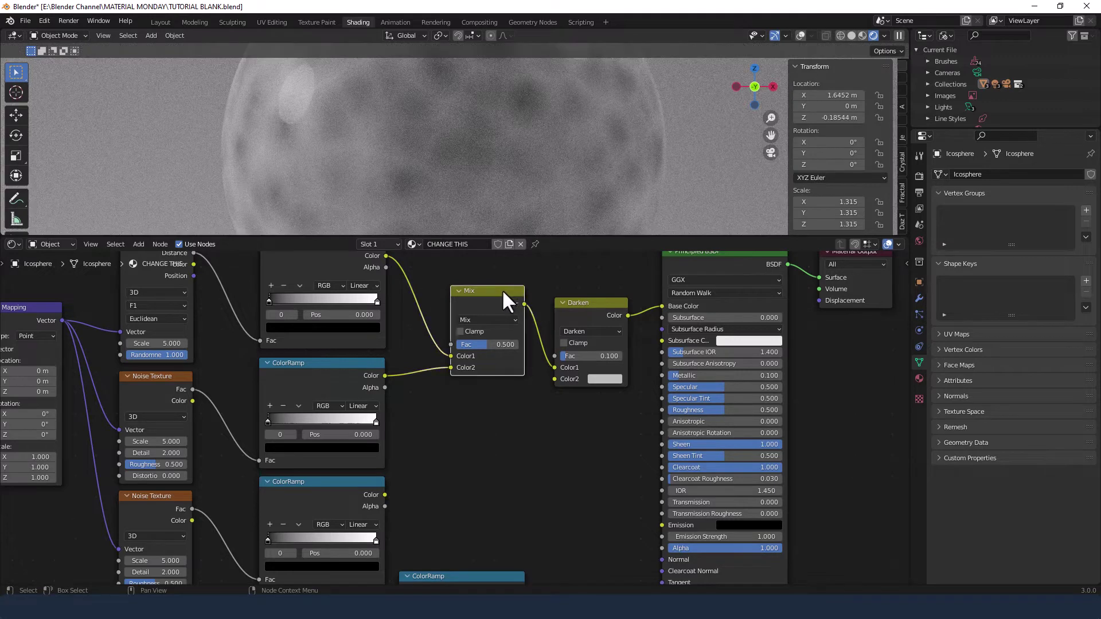
drag(501, 289, 504, 295)
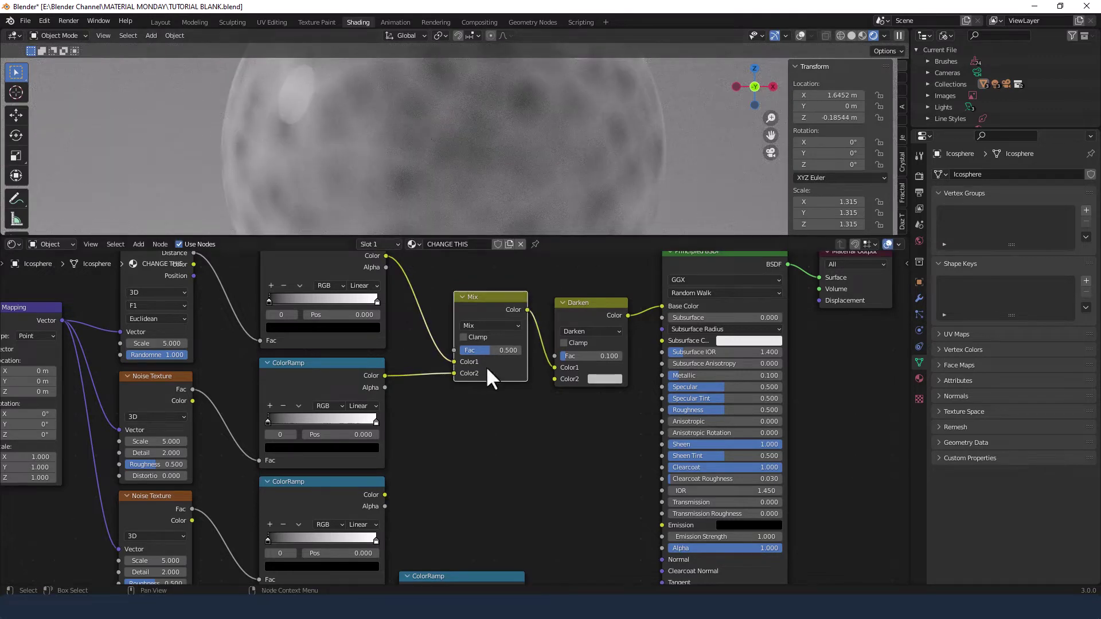
Step: Set the first Mix to Darken at factor 0.4 and link the bottom ColorRamp to Color2
double_click(494, 350)
text(0.4)
key(Return)
click(500, 328)
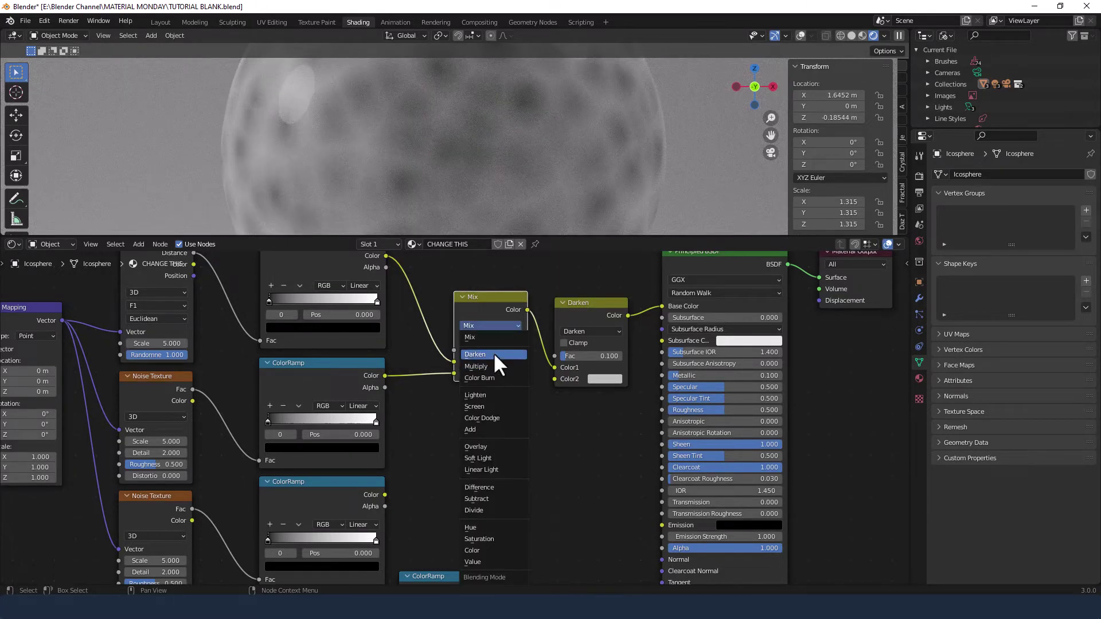
click(493, 354)
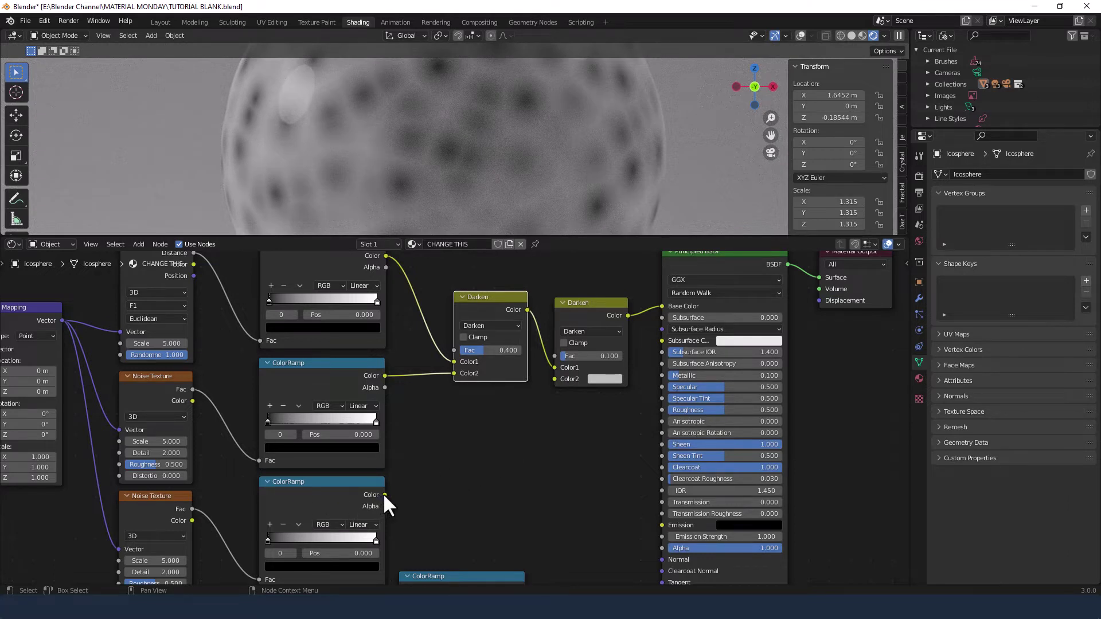
drag(383, 493, 553, 379)
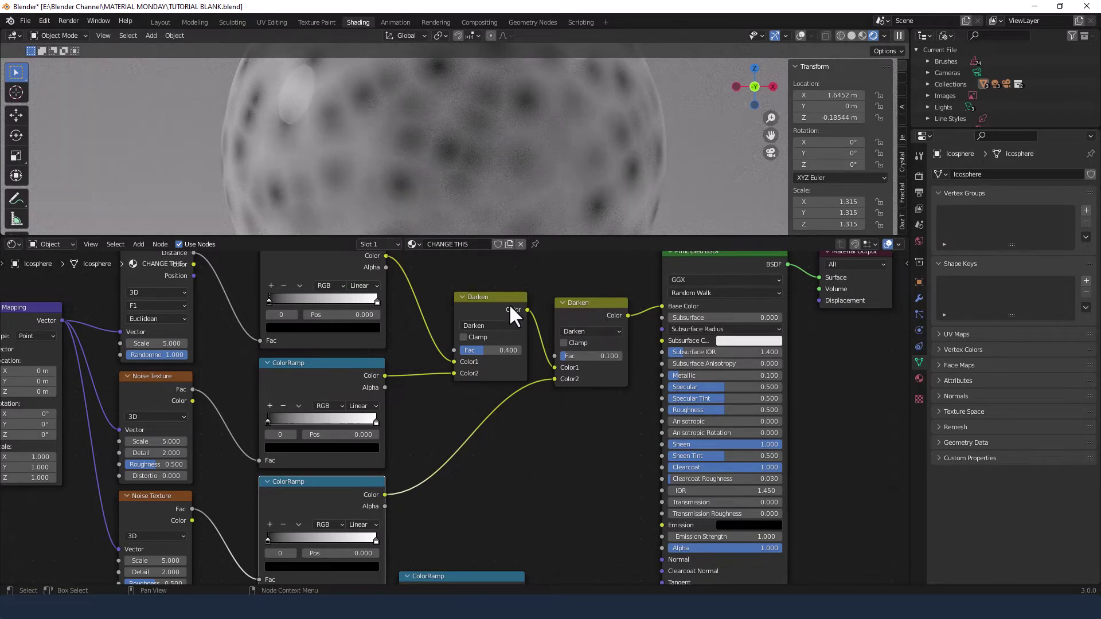
drag(506, 297, 493, 298)
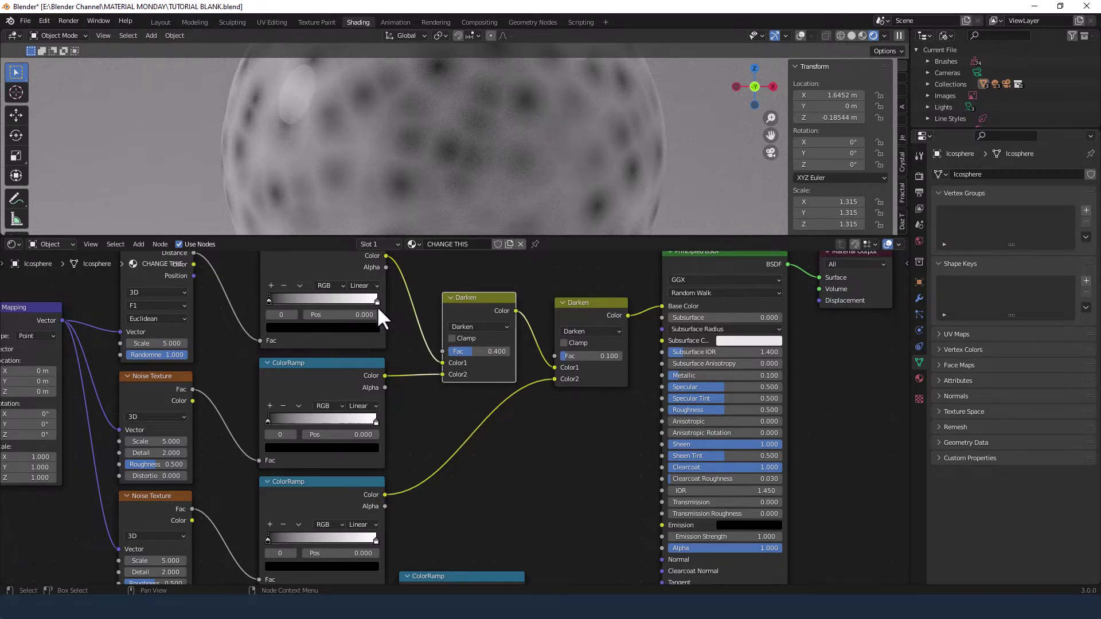
Step: Set the first colour ramp's white stop position to 0.075
middle_drag(389, 321, 488, 346)
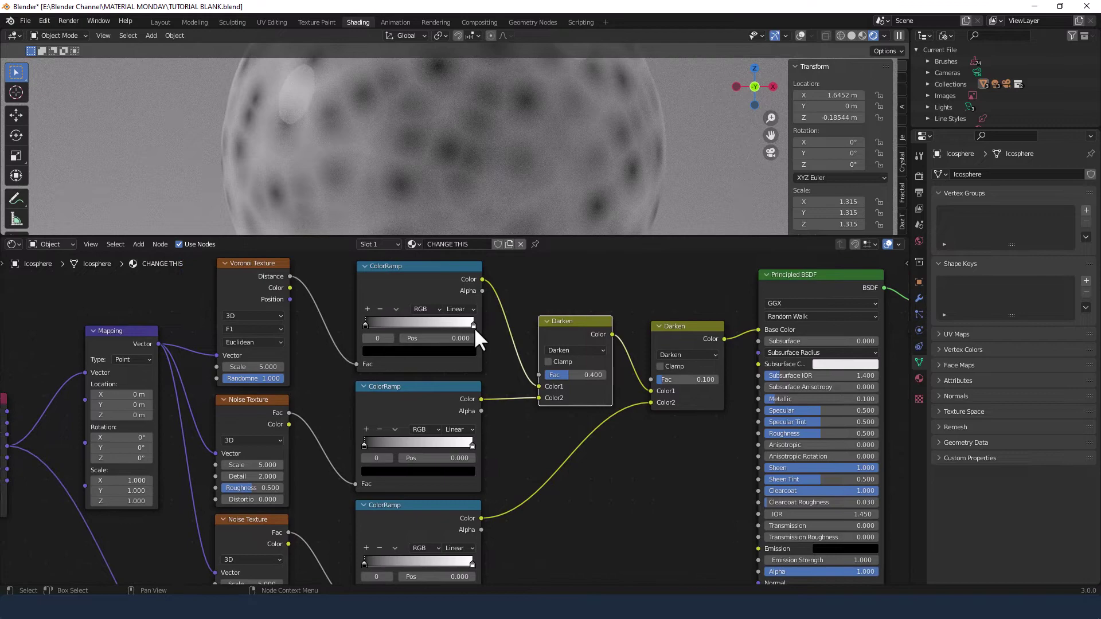
click(474, 325)
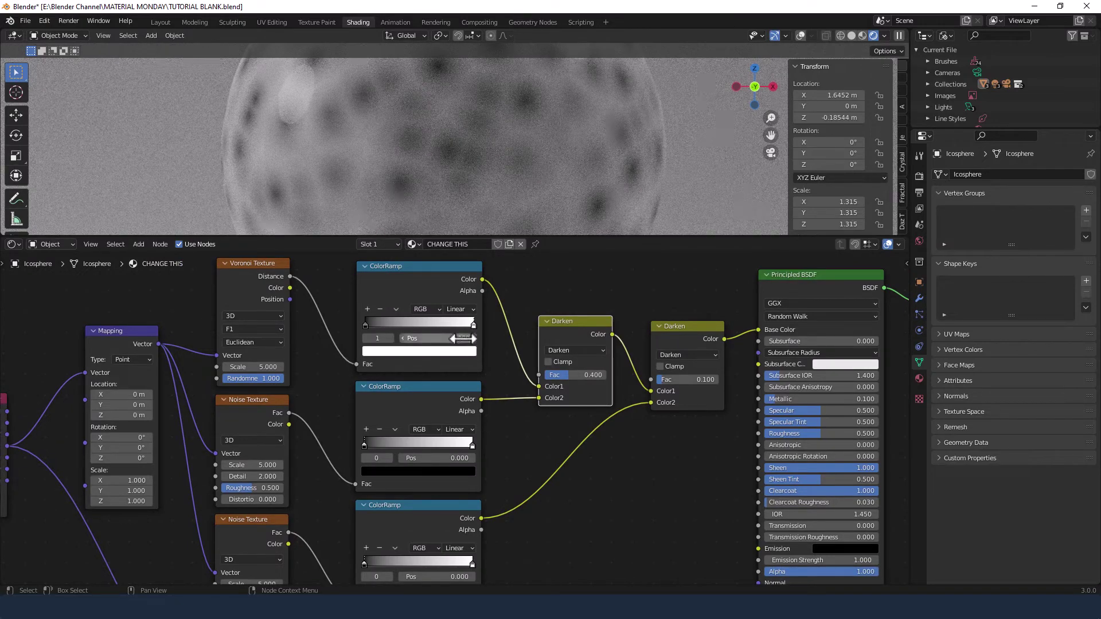
double_click(453, 339)
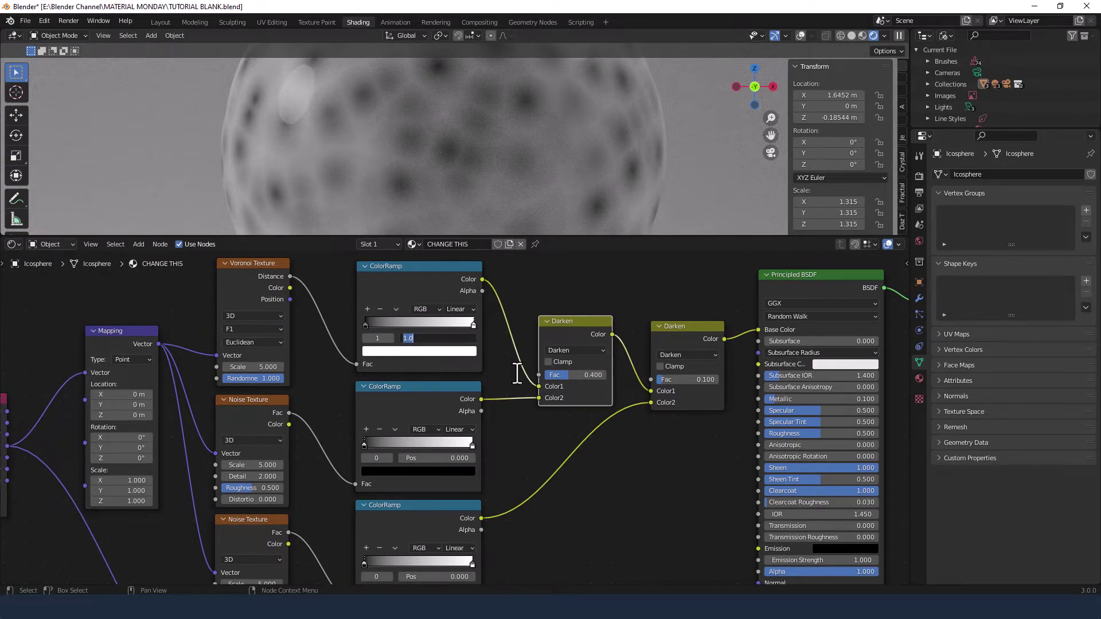
text(.075)
key(Return)
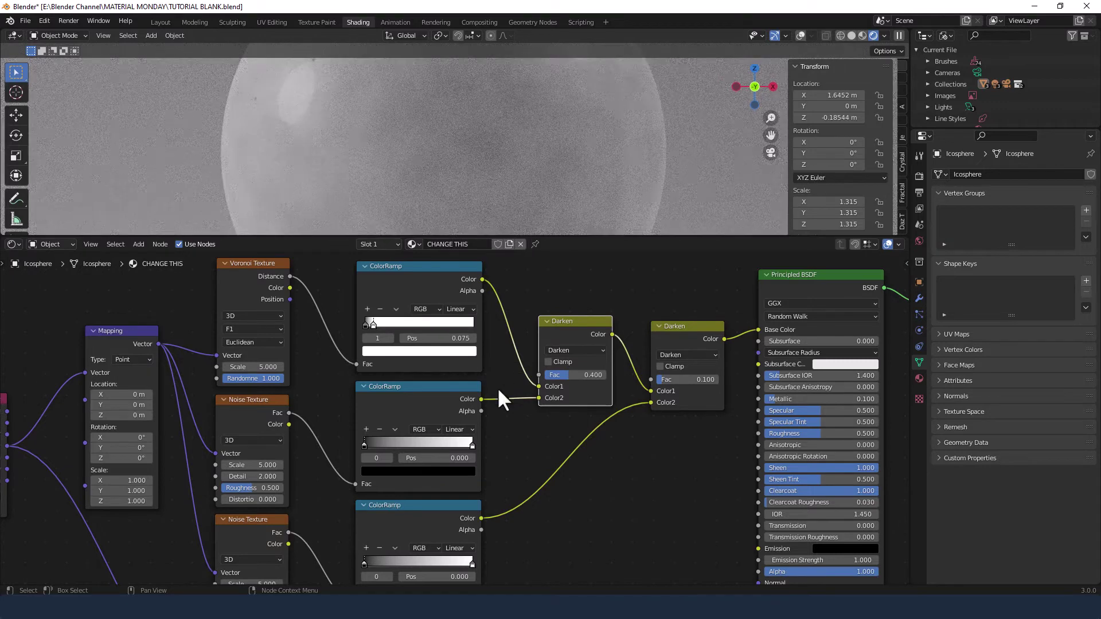
Step: Move the second colour ramp's white stop to 0.575
middle_drag(508, 461, 508, 398)
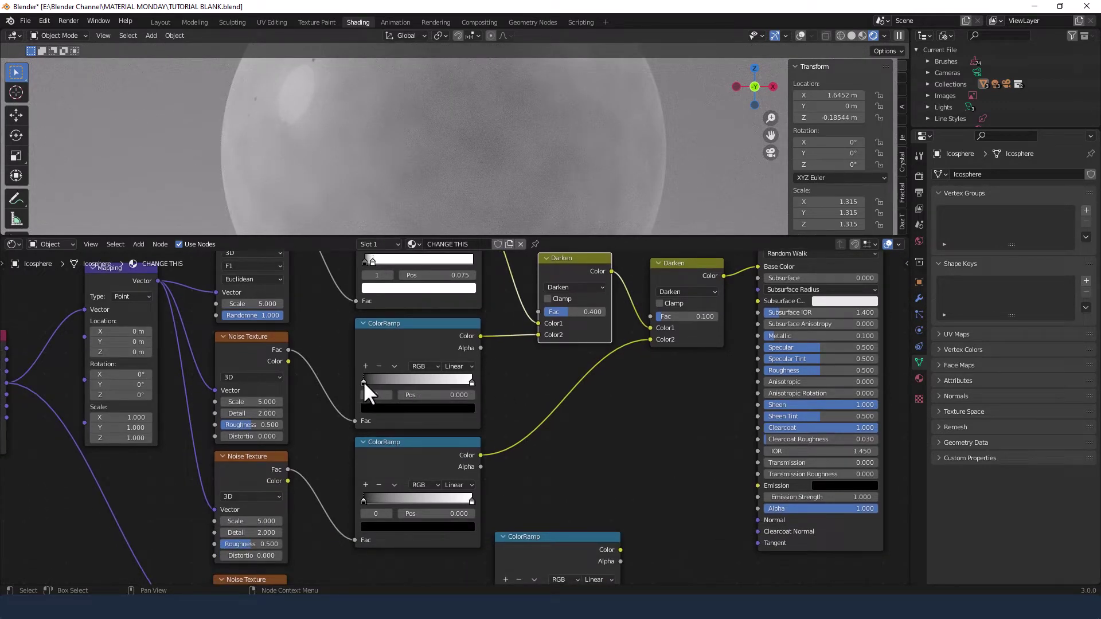
click(471, 382)
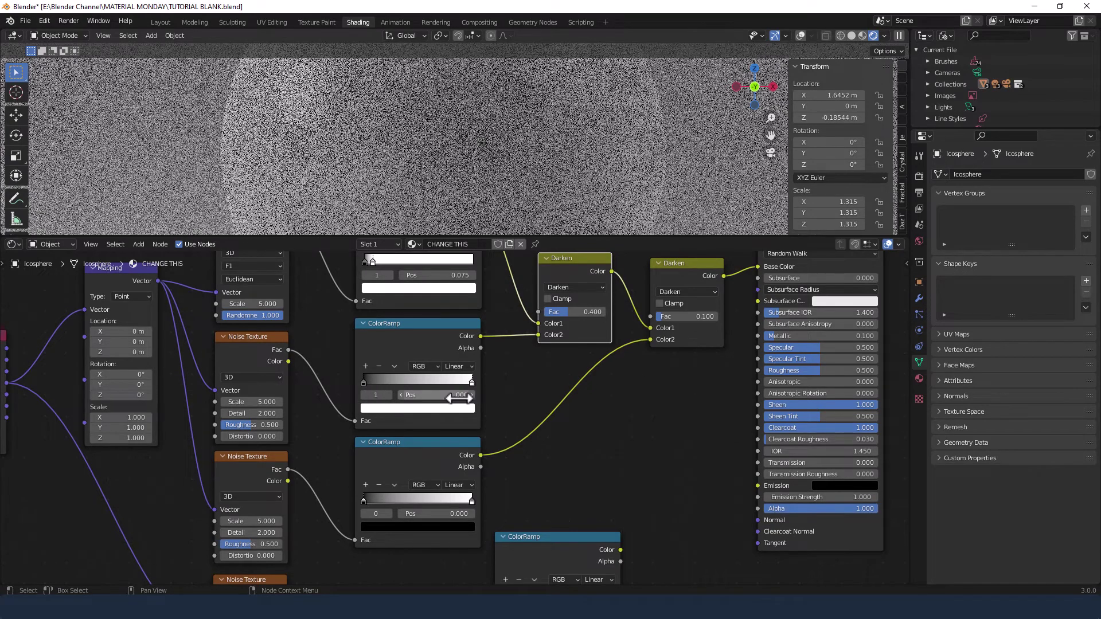
click(447, 395)
key(BackSpace)
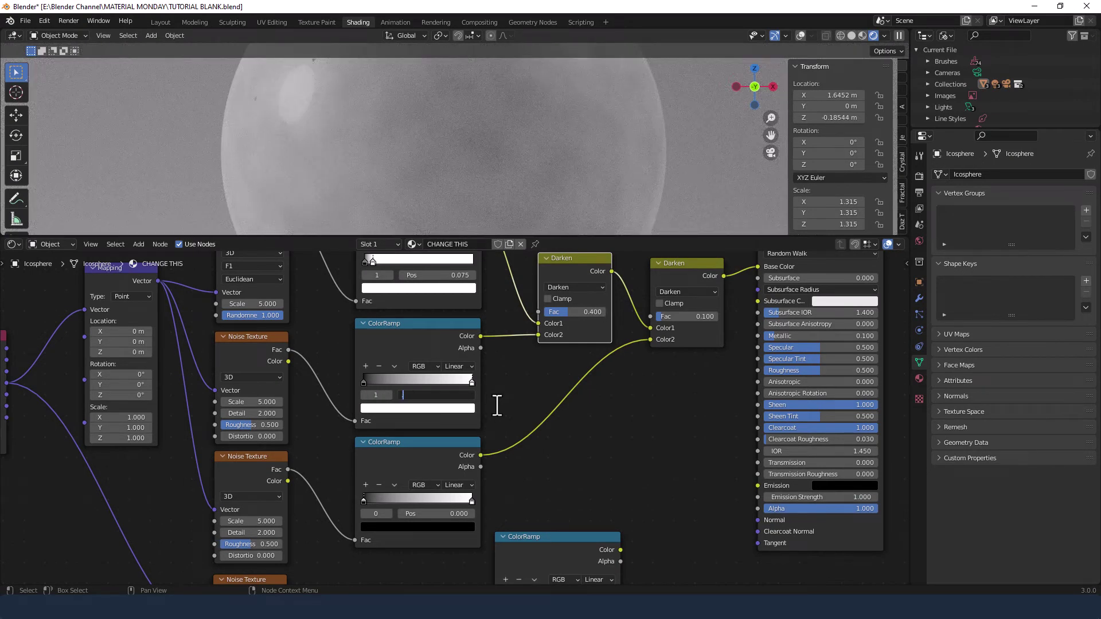
text(.5)
key(Return)
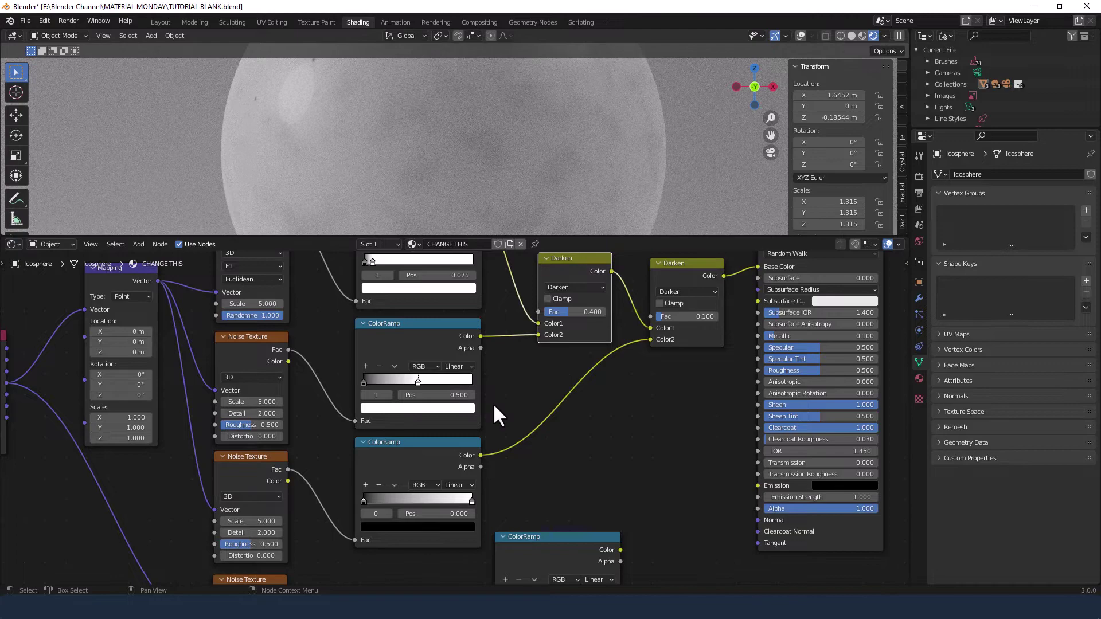
click(469, 395)
key(BackSpace)
text(.575)
key(Return)
Step: Set the second colour ramp's black stop to 0.280
drag(363, 382, 394, 382)
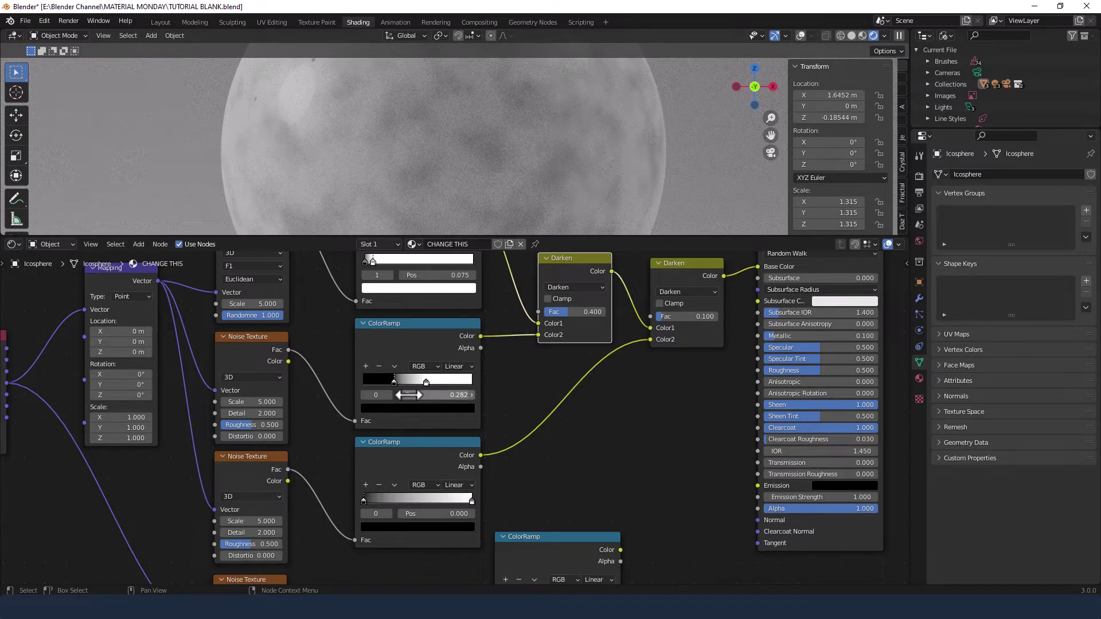
click(436, 395)
text(0.28)
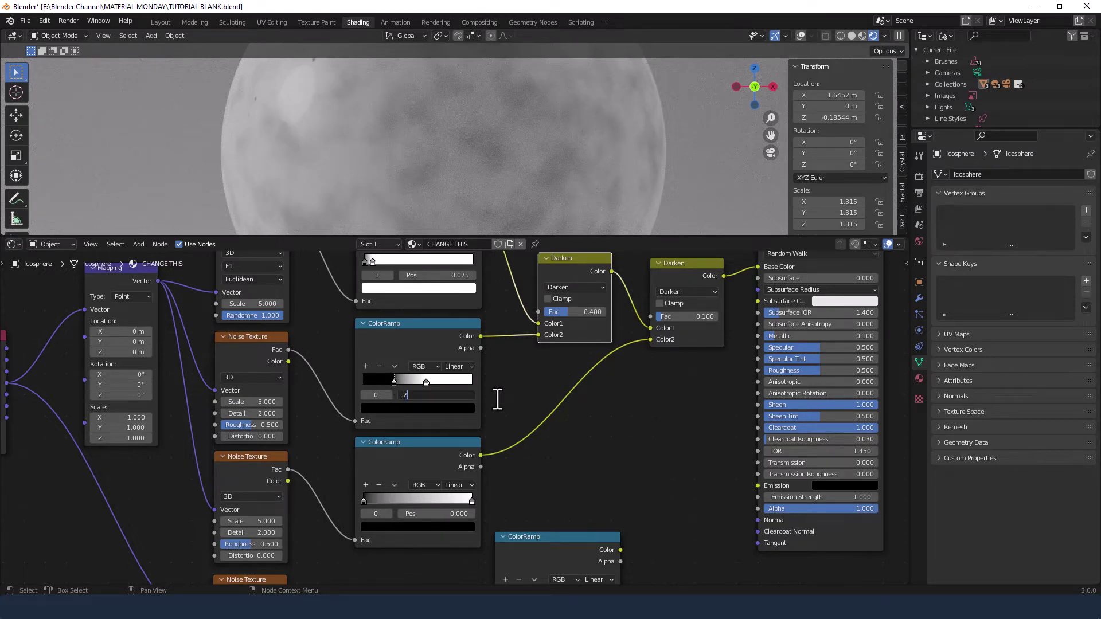
key(Return)
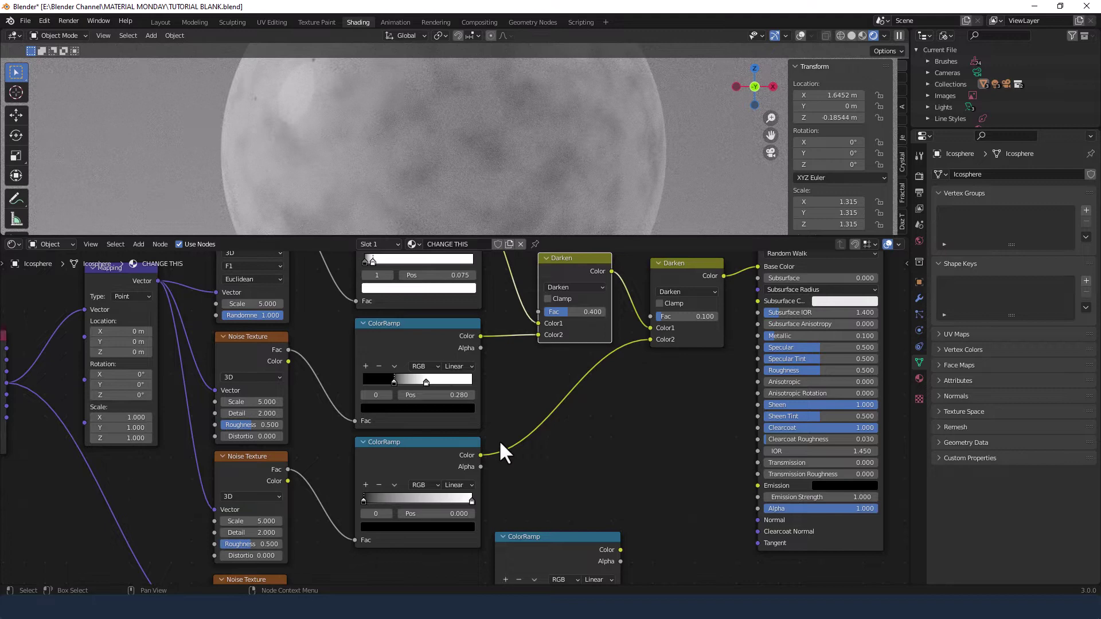
Step: Set the third colour ramp's black stop to 0.355 and white stop to 0.680
middle_drag(500, 442, 516, 363)
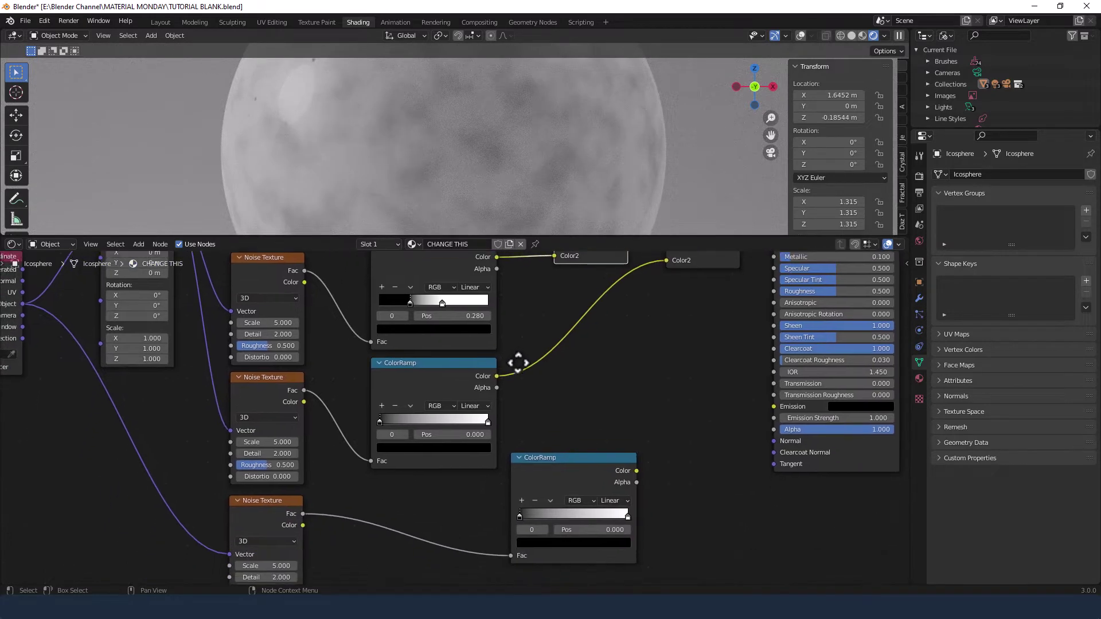
click(486, 435)
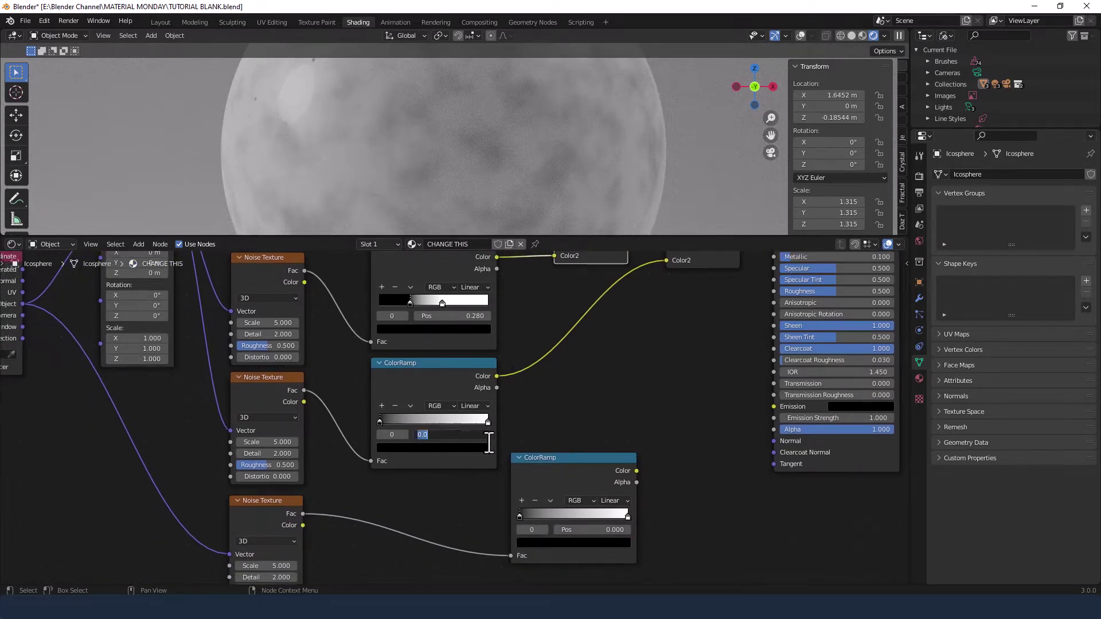
text(0.355)
key(Return)
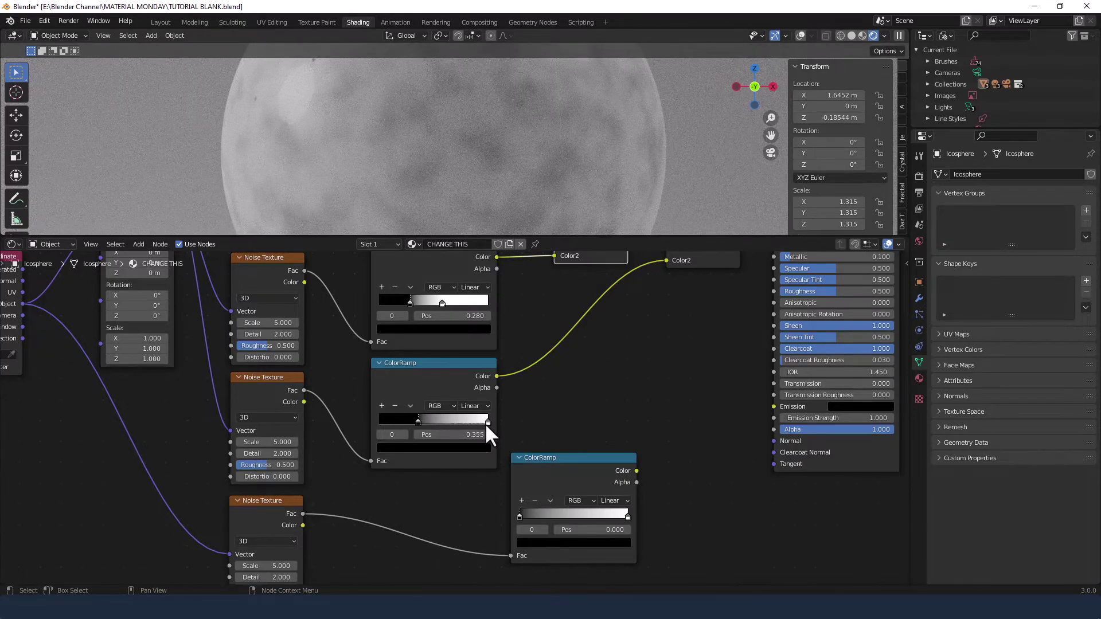
click(487, 422)
drag(486, 421, 452, 423)
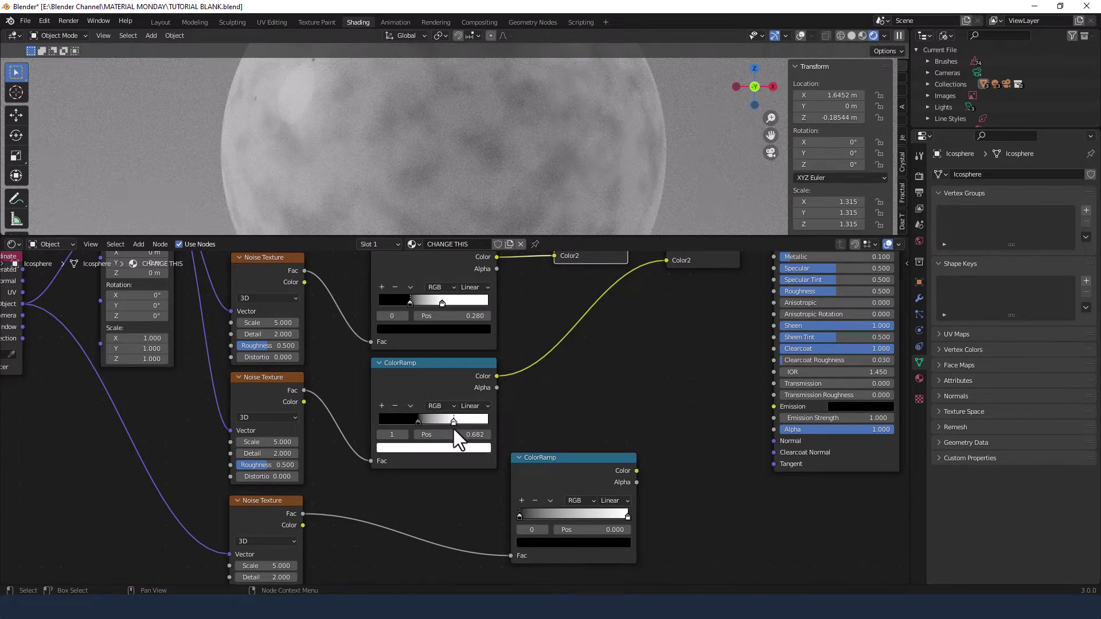
click(466, 435)
text(0.68)
key(Return)
scroll(549, 372, down, 2)
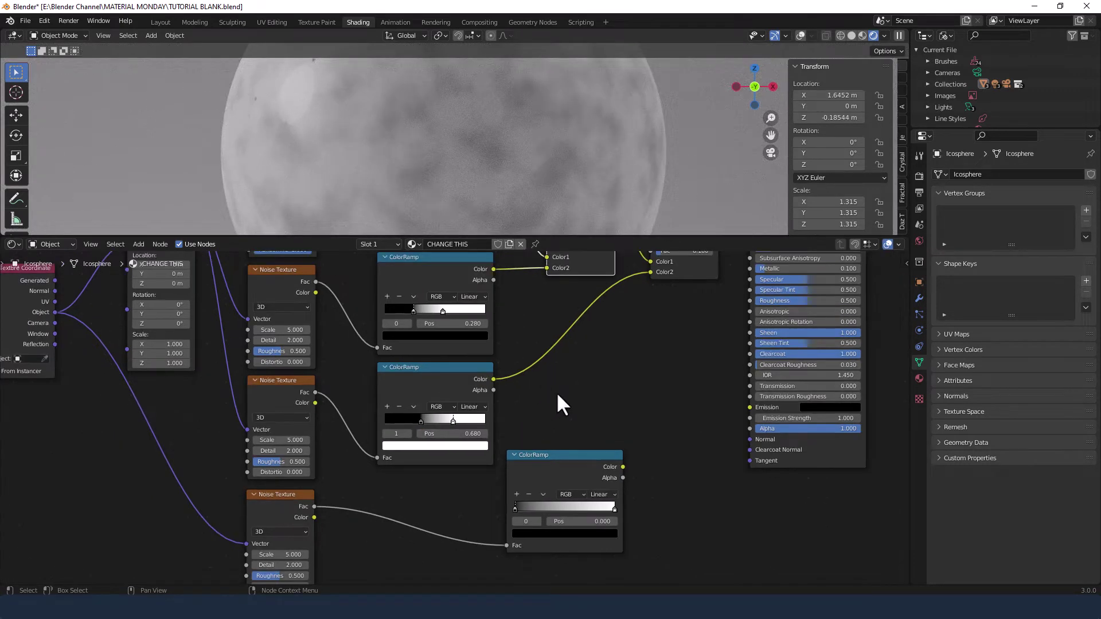
scroll(557, 395, down, 1)
Step: Add a Bump node fed by the bottom ColorRamp, driving the Principled BSDF Normal
middle_drag(560, 400, 461, 475)
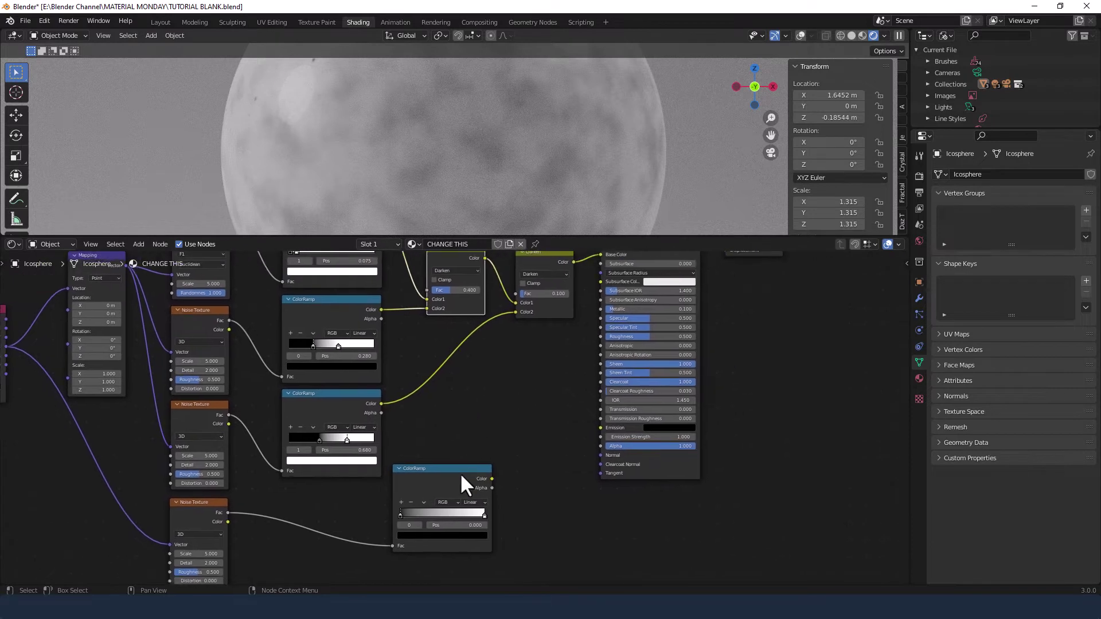
middle_drag(504, 442, 467, 430)
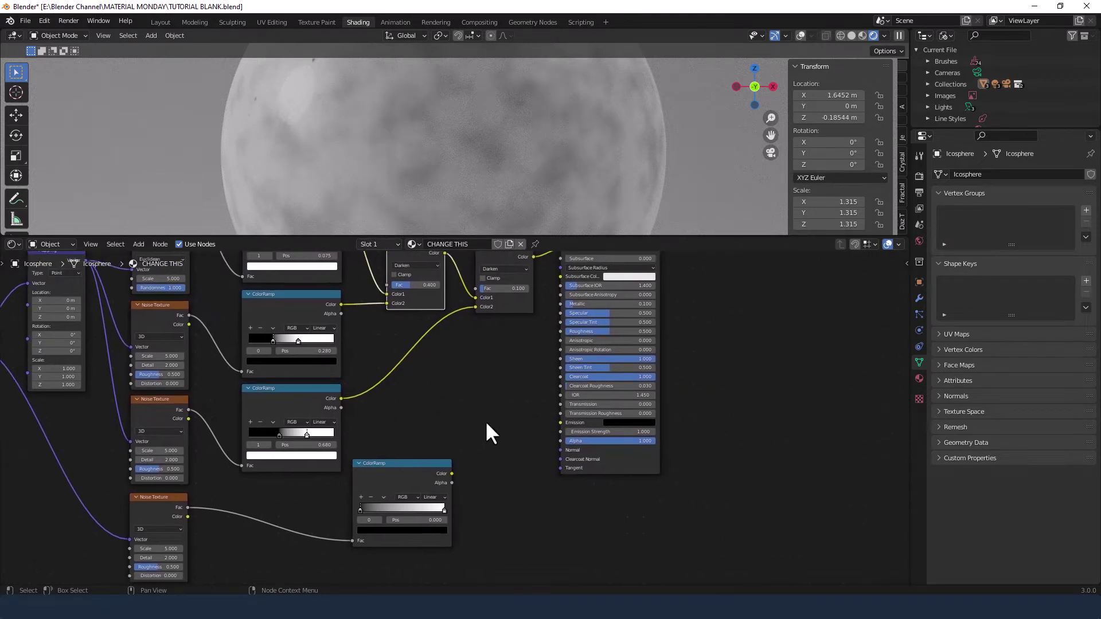
key(shift+a)
click(485, 422)
text(BUMP)
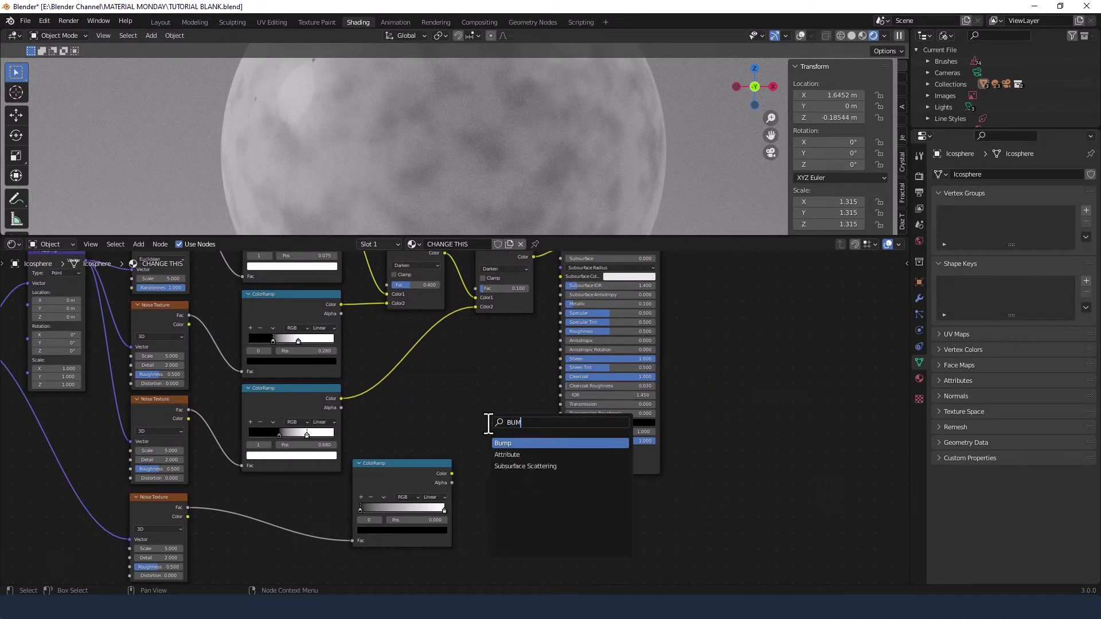
click(508, 443)
click(500, 456)
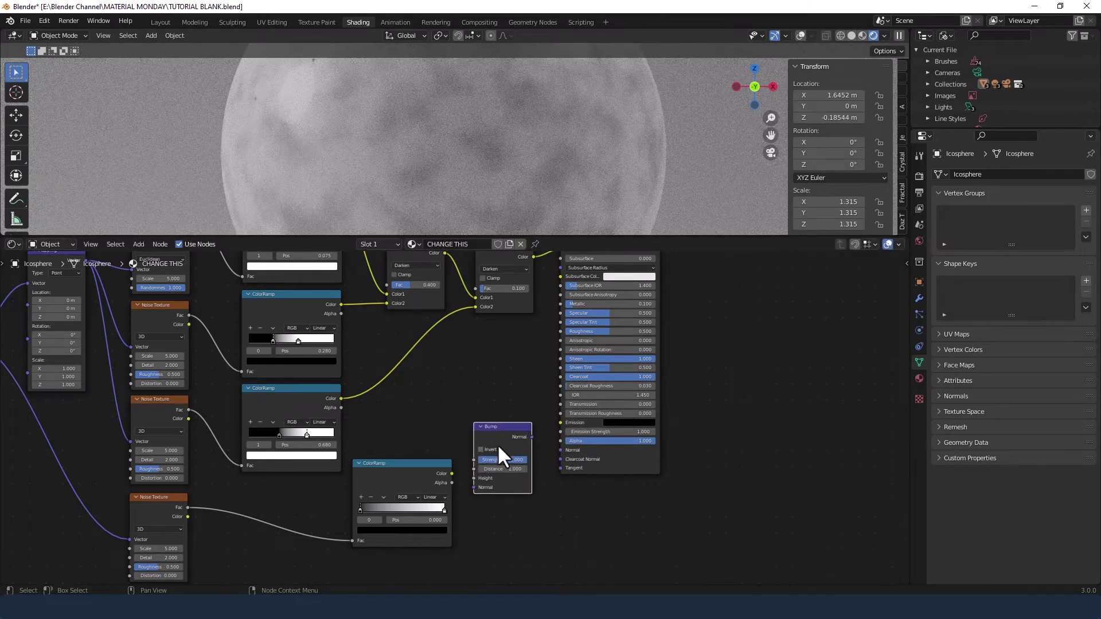
drag(532, 438, 559, 449)
drag(452, 474, 474, 478)
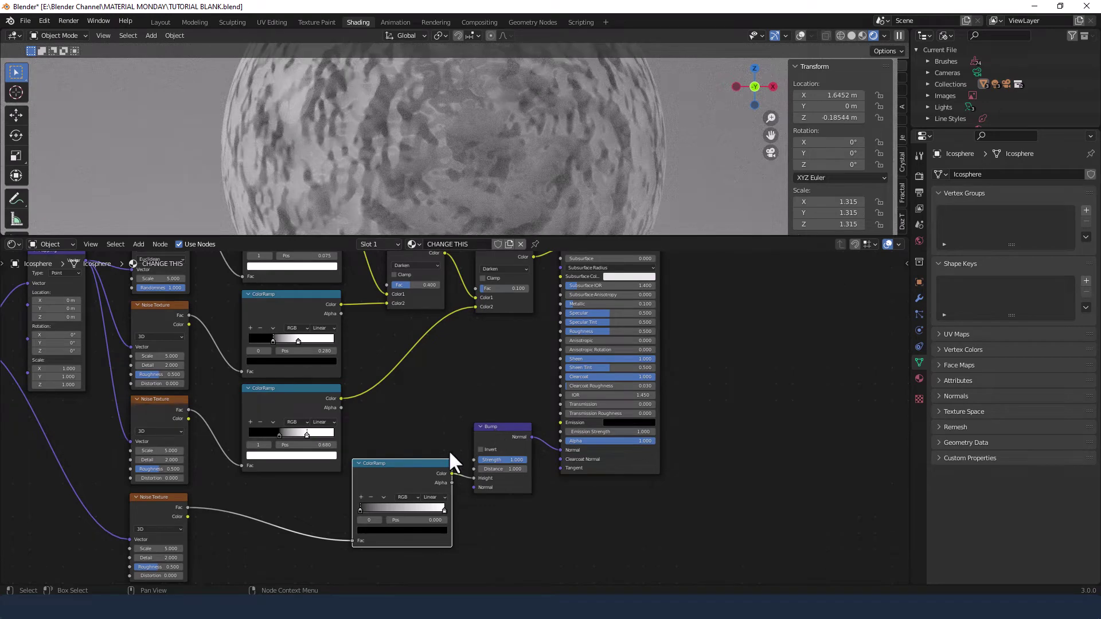
Step: Set the Bump node's Strength to 0.1
click(500, 459)
text(0.1)
key(Return)
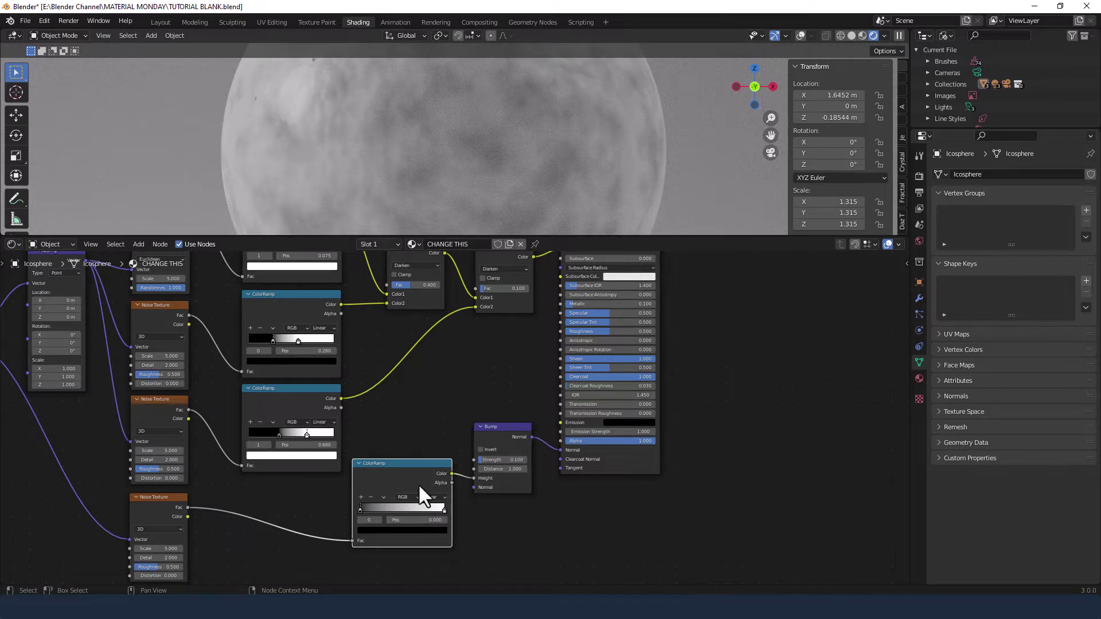
middle_drag(413, 422, 596, 431)
Step: Set the Voronoi Texture to Distance to Edge with Scale 1.9, nudging the node lower
scroll(383, 319, up, 2)
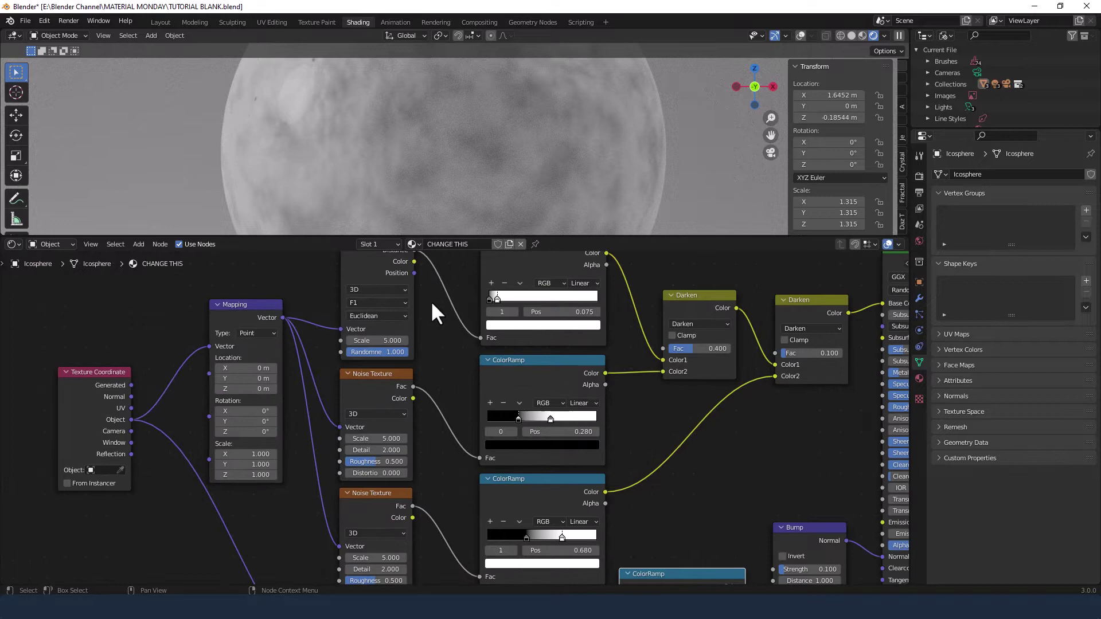
middle_drag(431, 300, 506, 383)
scroll(434, 366, up, 1)
scroll(373, 325, up, 1)
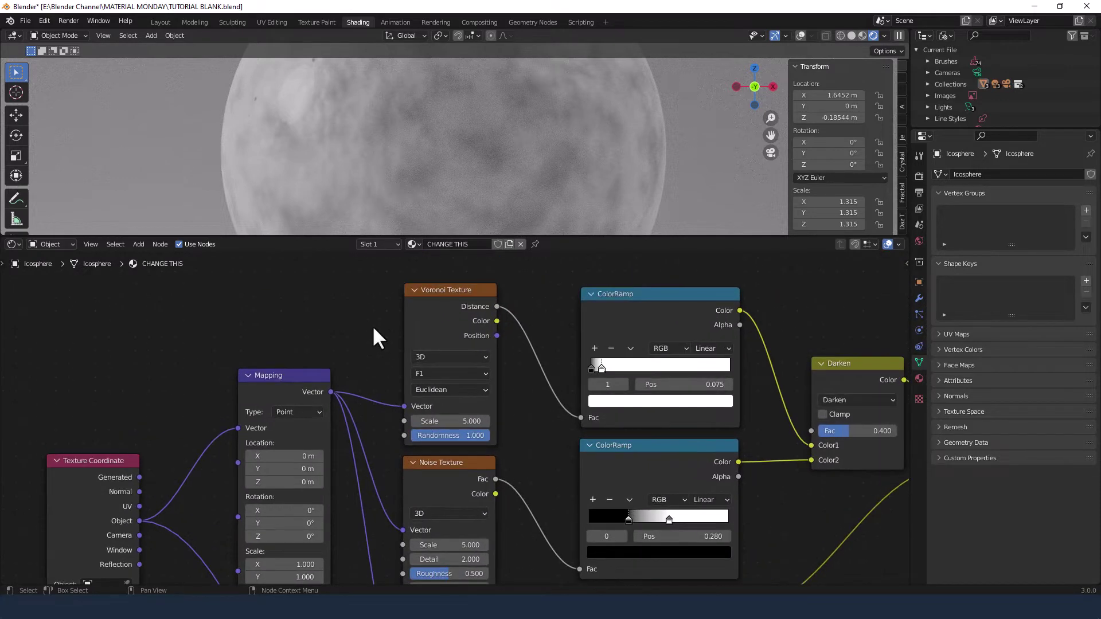
middle_drag(373, 325, 382, 339)
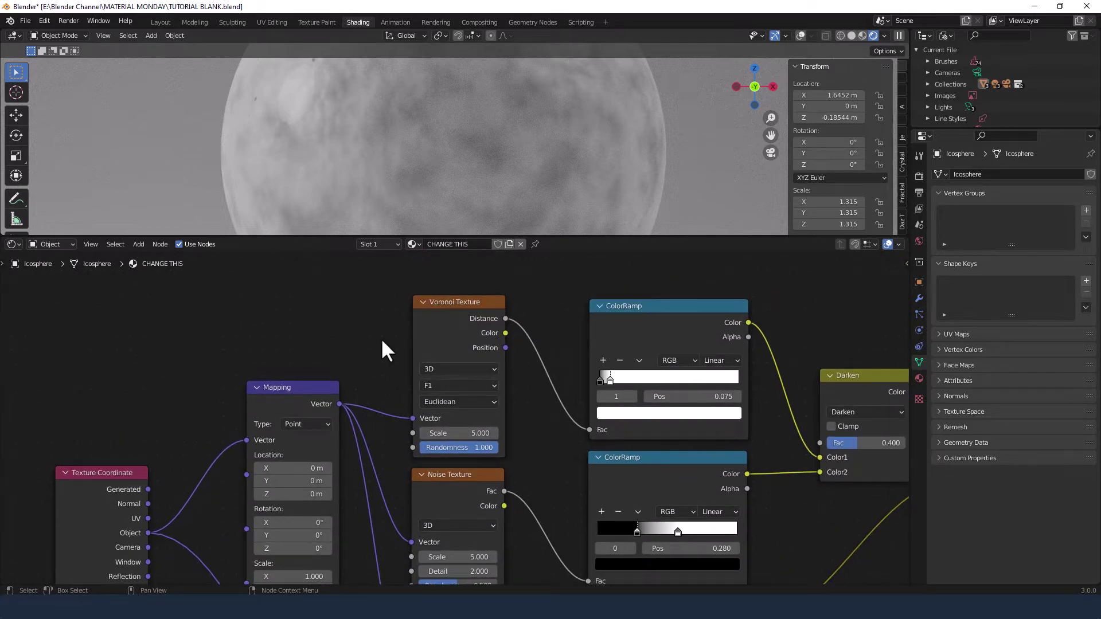
click(492, 386)
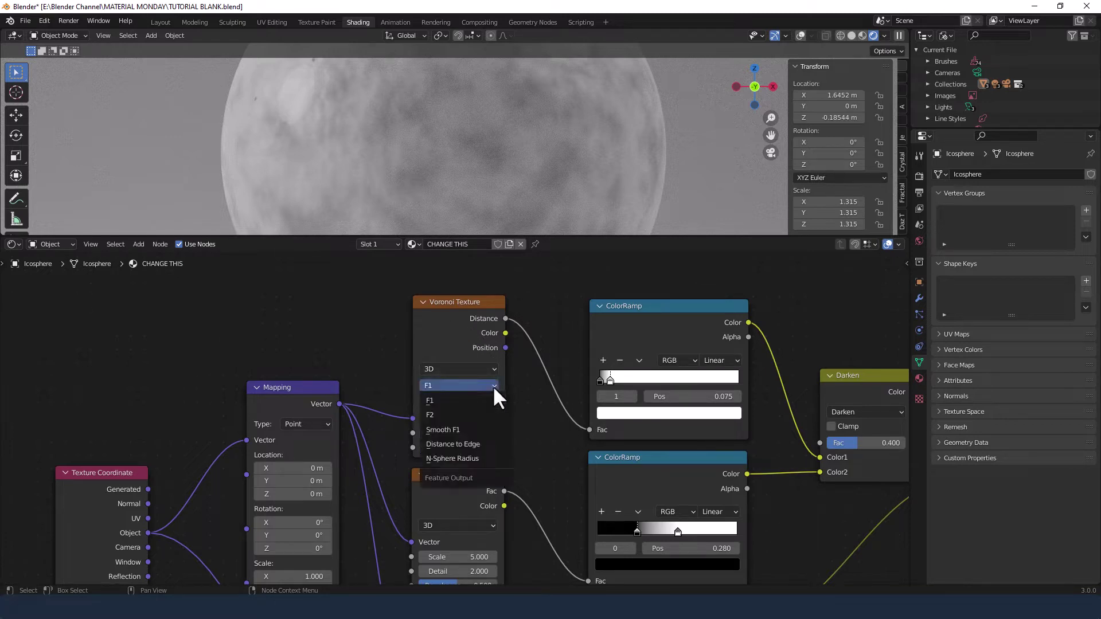
click(487, 444)
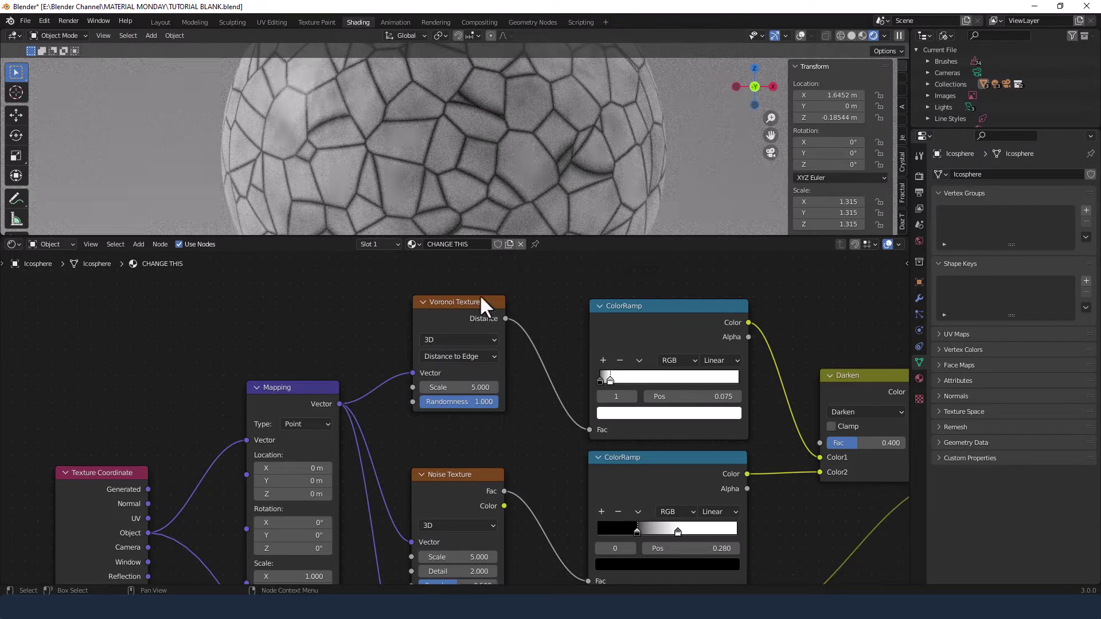
click(470, 386)
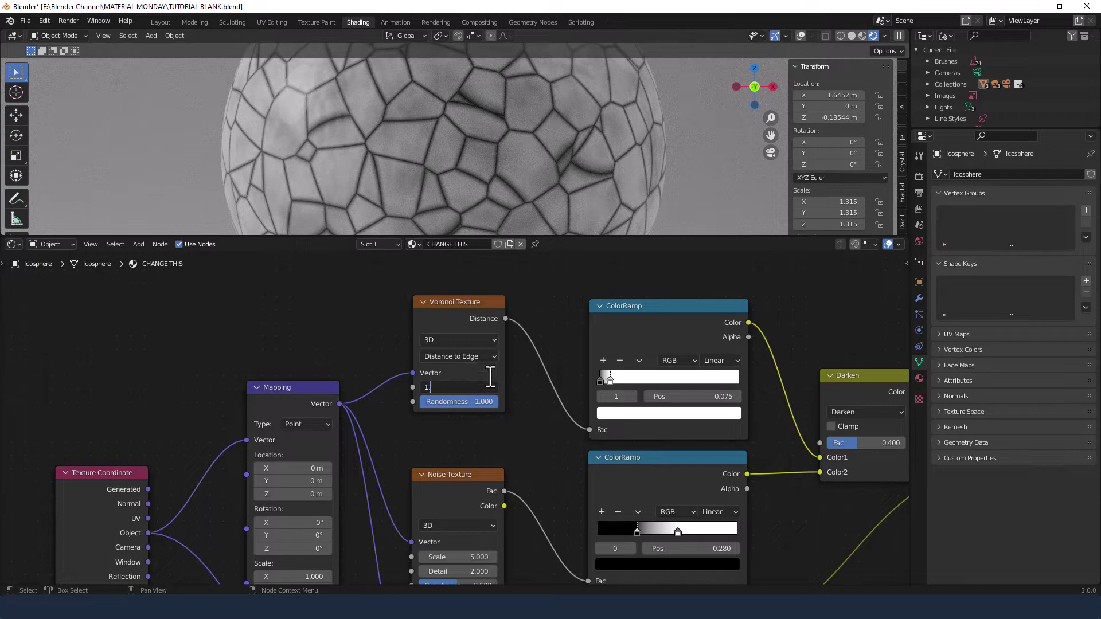
text(.9)
key(Return)
click(459, 304)
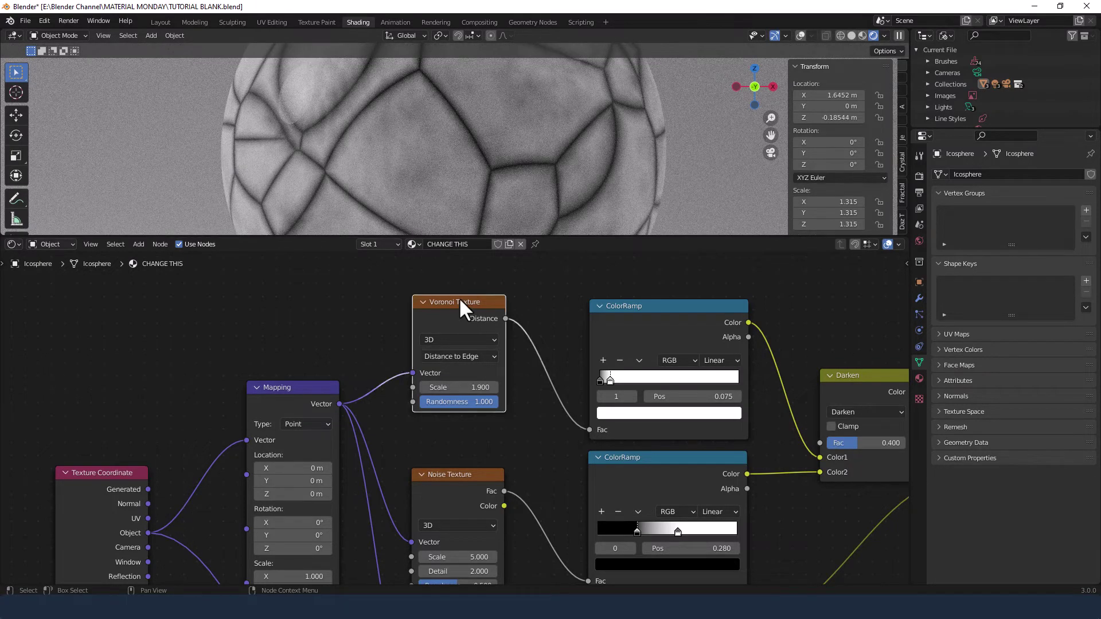
drag(459, 298, 459, 313)
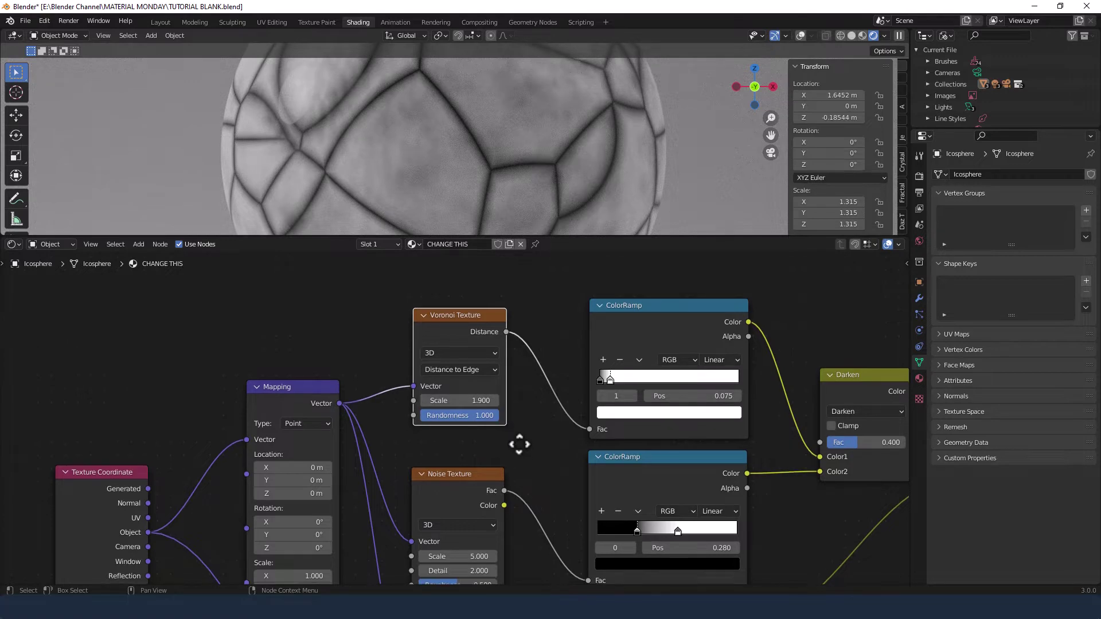
Step: Give the first Noise Texture Detail 15, Roughness 0.8 and Distortion 0.5
middle_drag(516, 441, 510, 362)
drag(476, 396, 478, 363)
middle_drag(517, 426, 533, 397)
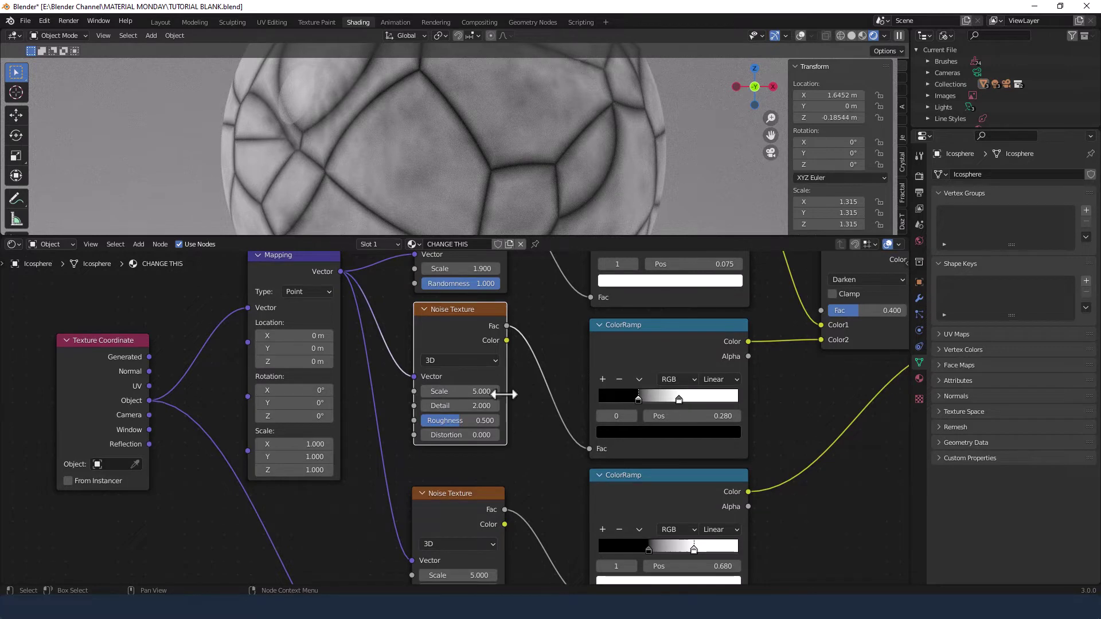
click(490, 406)
text(15)
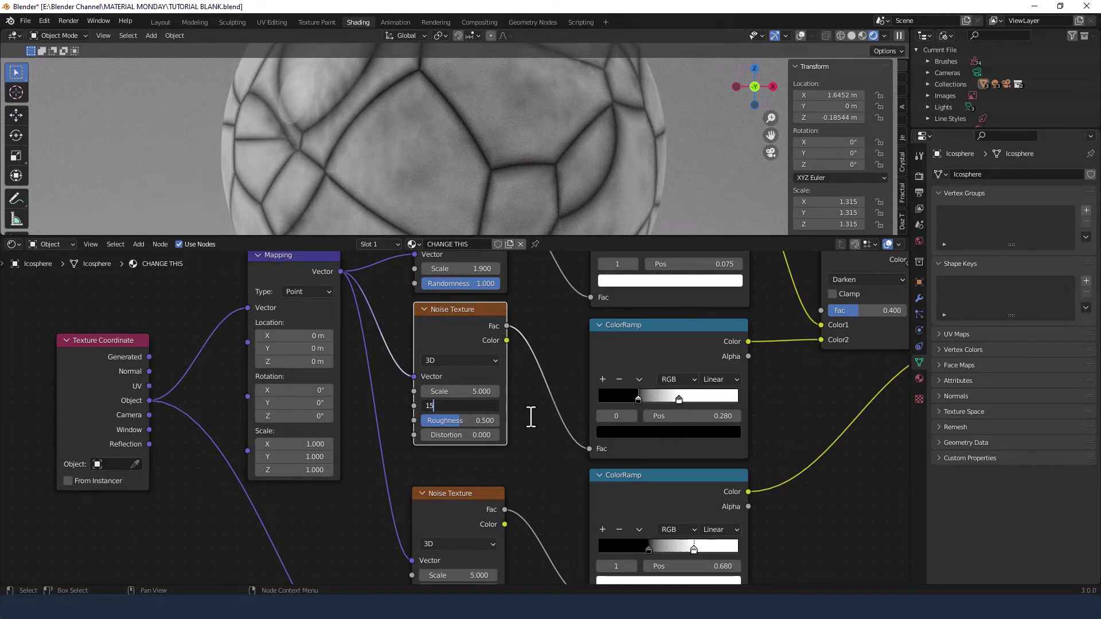
key(Return)
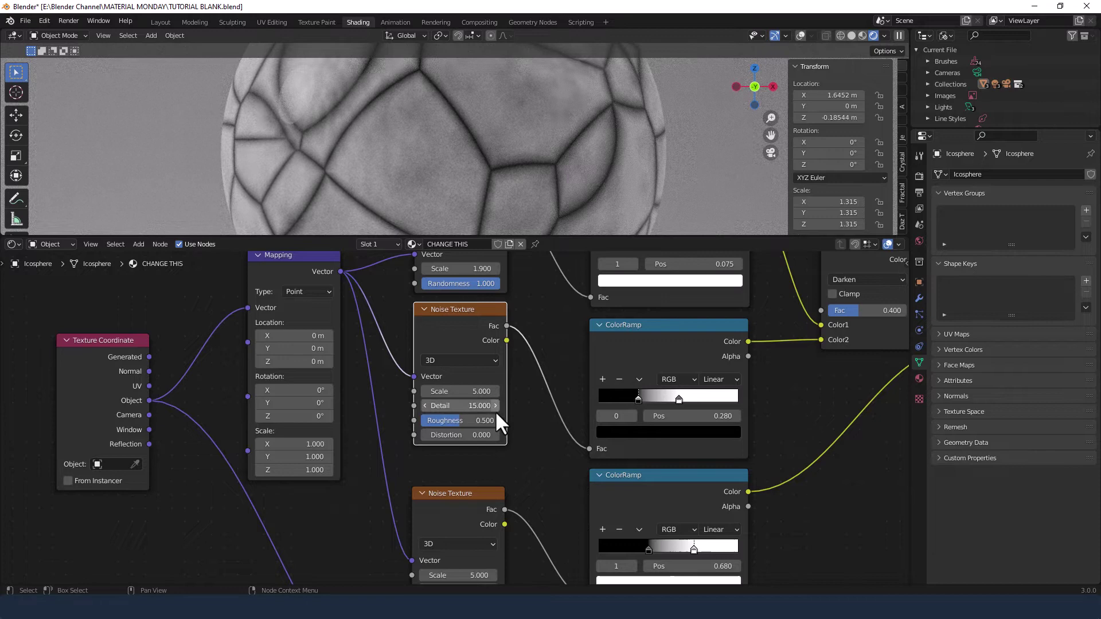
click(475, 421)
key(BackSpace)
text(.8)
key(Return)
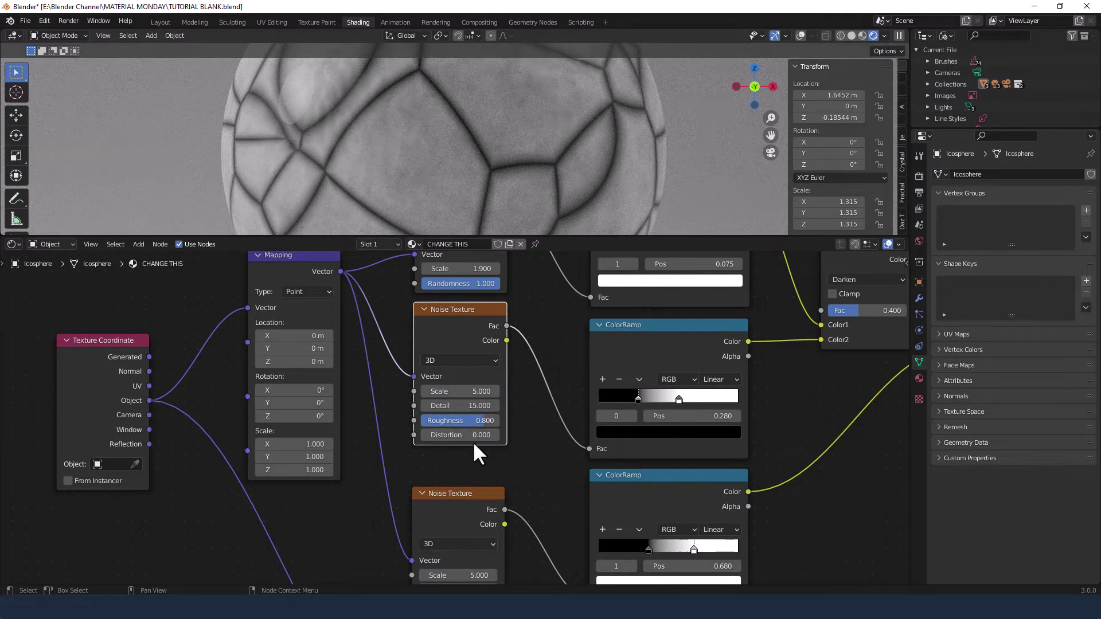
click(473, 438)
key(BackSpace)
text(.5)
key(Return)
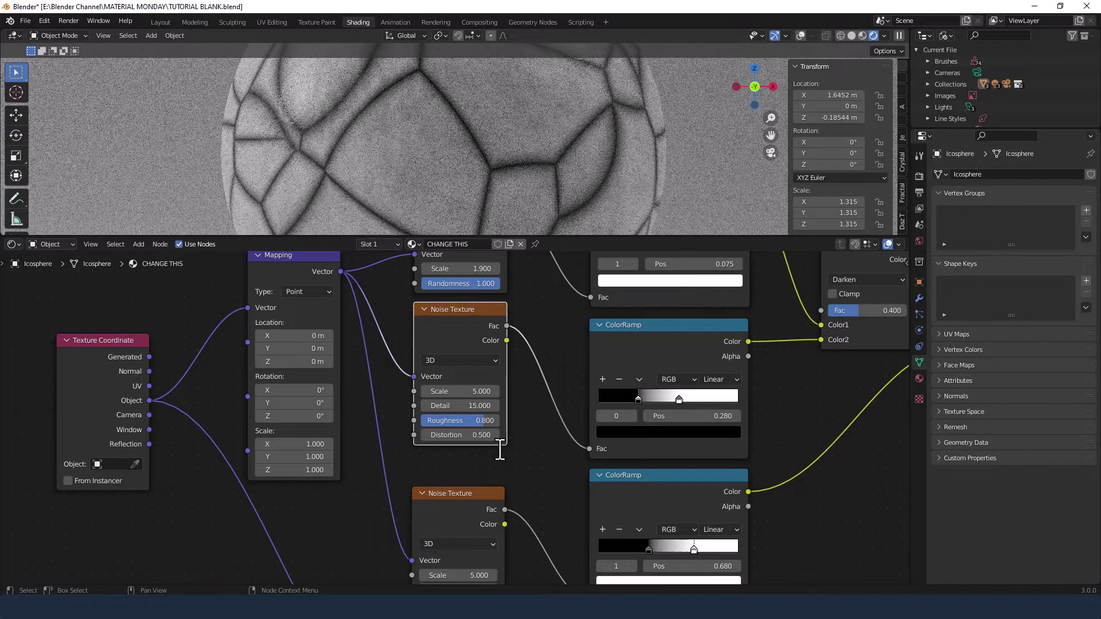
Step: Give the second Noise Texture Detail 10, Roughness 0.8 and Distortion 1
middle_drag(522, 483, 525, 319)
drag(498, 336, 498, 304)
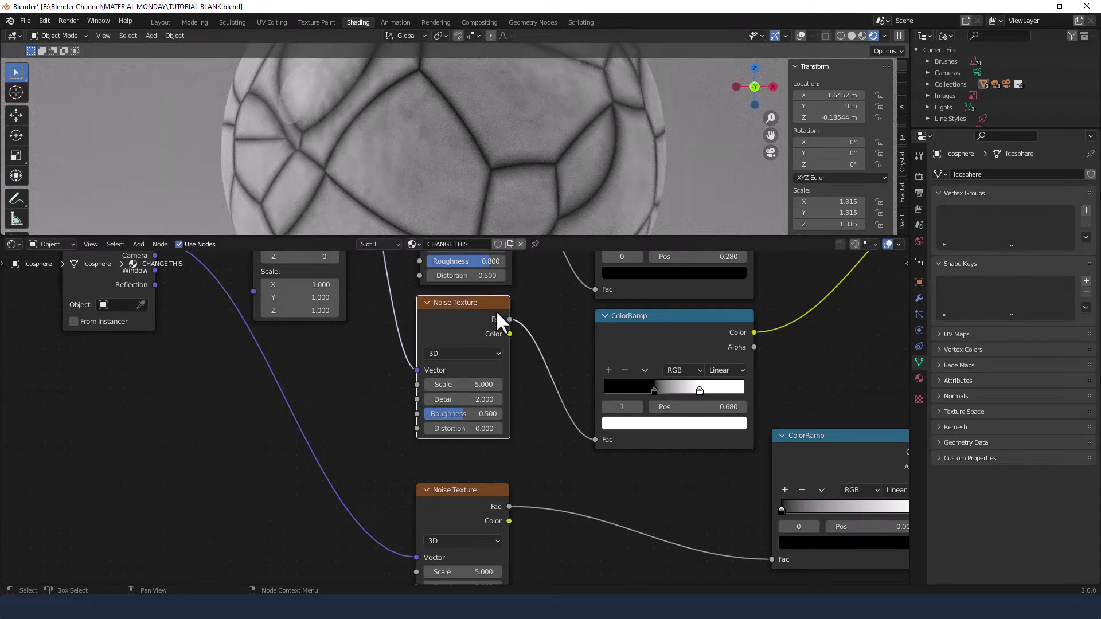
double_click(478, 400)
text(10)
key(Tab)
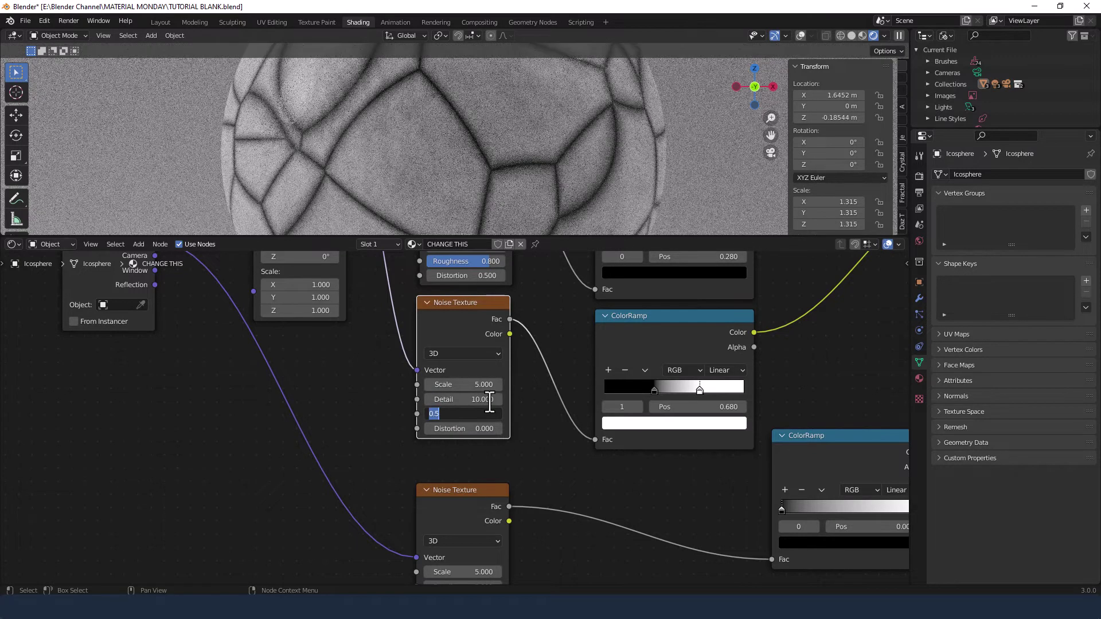
text(.8)
key(Tab)
text(1)
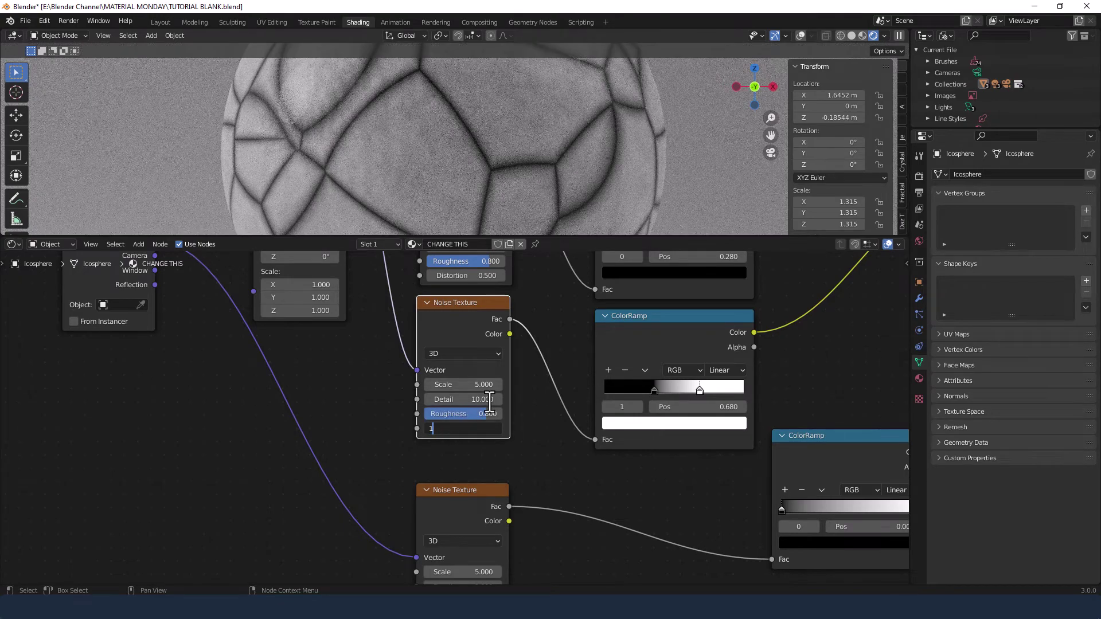
key(Return)
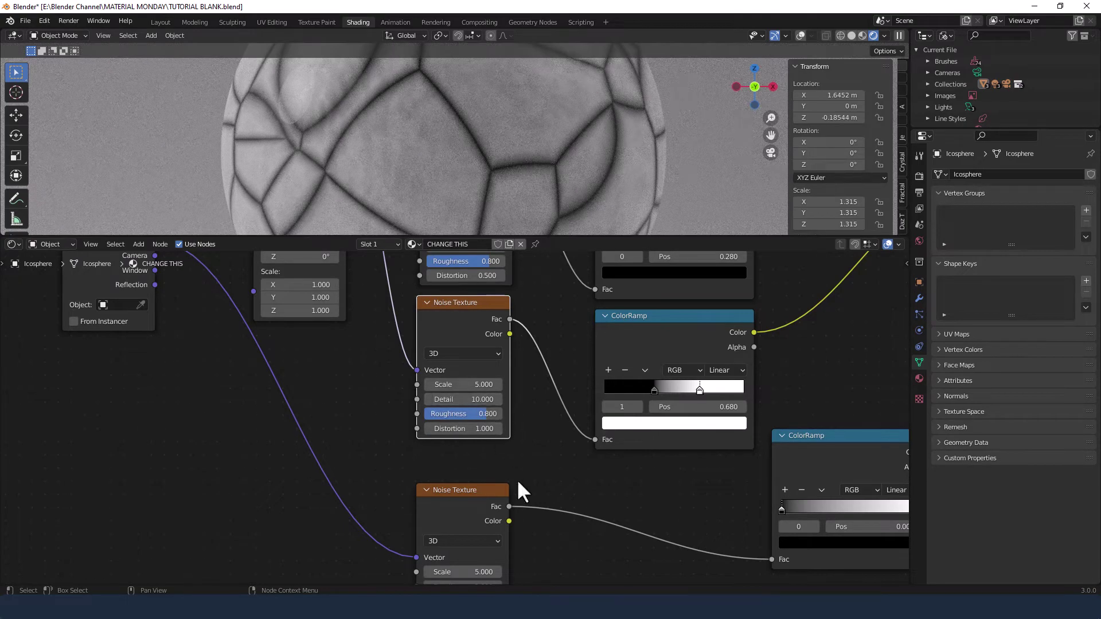
Step: Give the lowest Noise Texture Scale 20, Detail 20 and Roughness 1
drag(490, 489, 490, 456)
scroll(537, 446, up, 1)
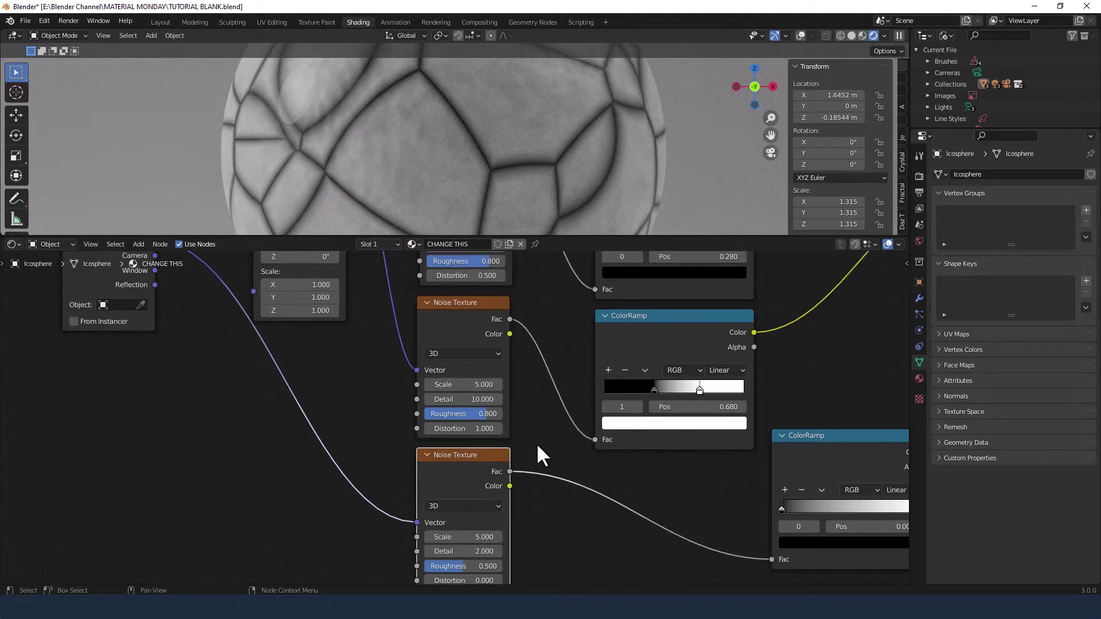
middle_drag(537, 446, 535, 316)
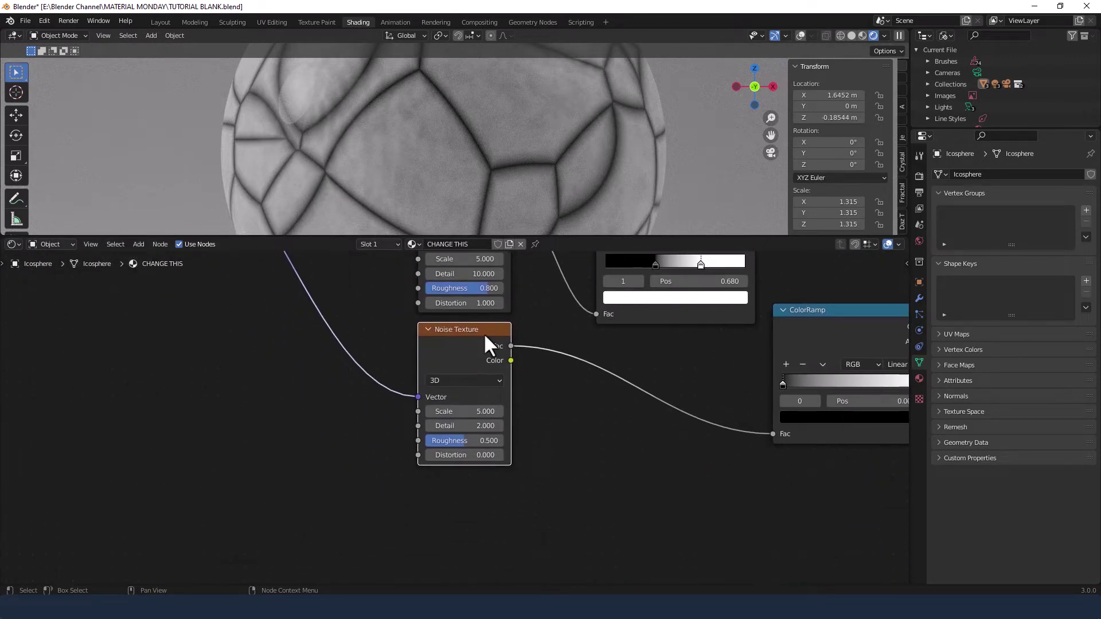
click(466, 411)
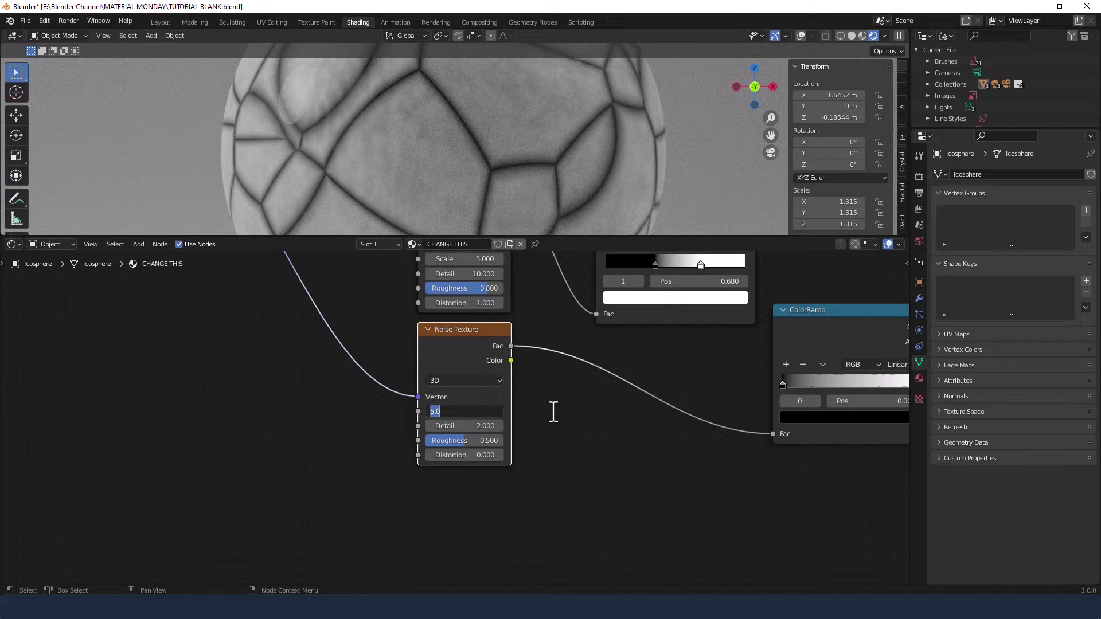
text(20)
key(Tab)
text(20)
key(Tab)
text(1)
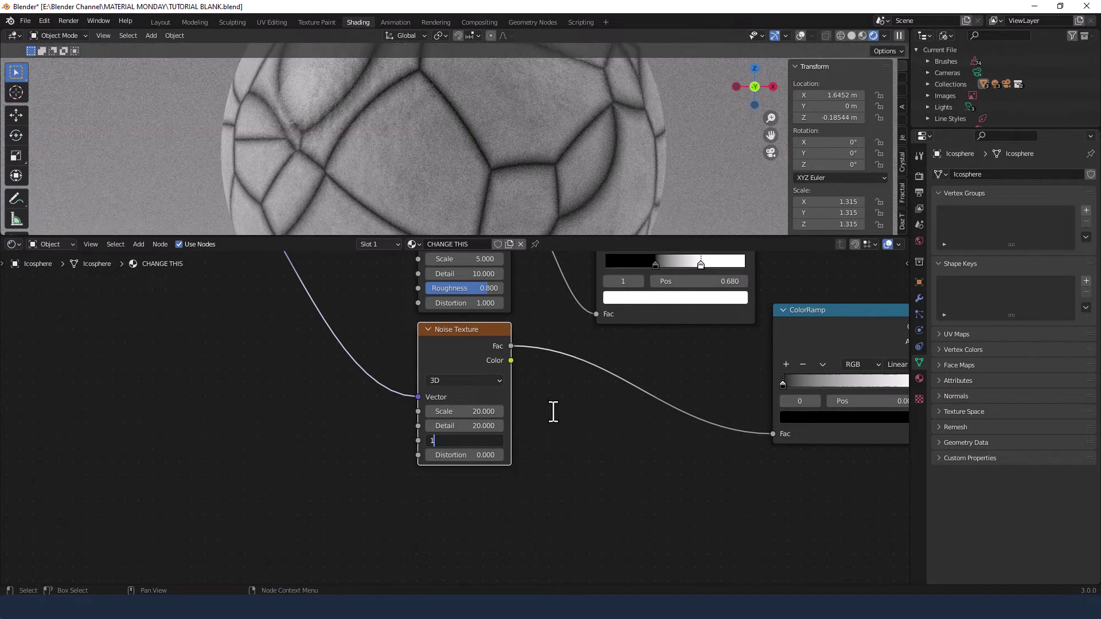
key(Return)
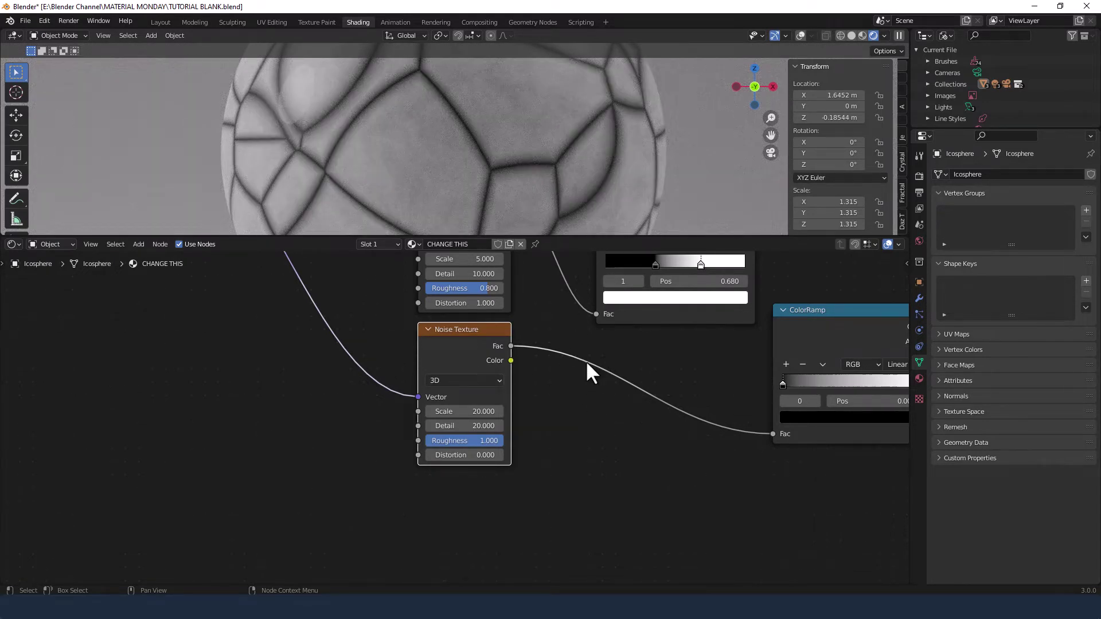
Step: Move the Texture Coordinate node left to make room before the Mapping node
scroll(580, 370, down, 2)
middle_drag(563, 380, 566, 503)
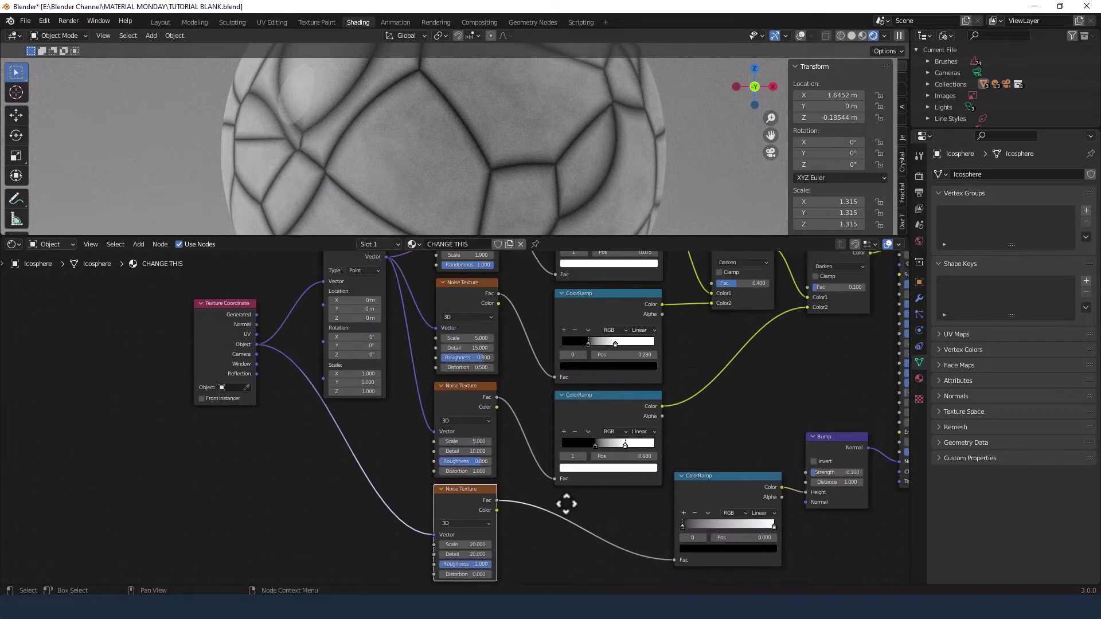
middle_drag(521, 373, 493, 439)
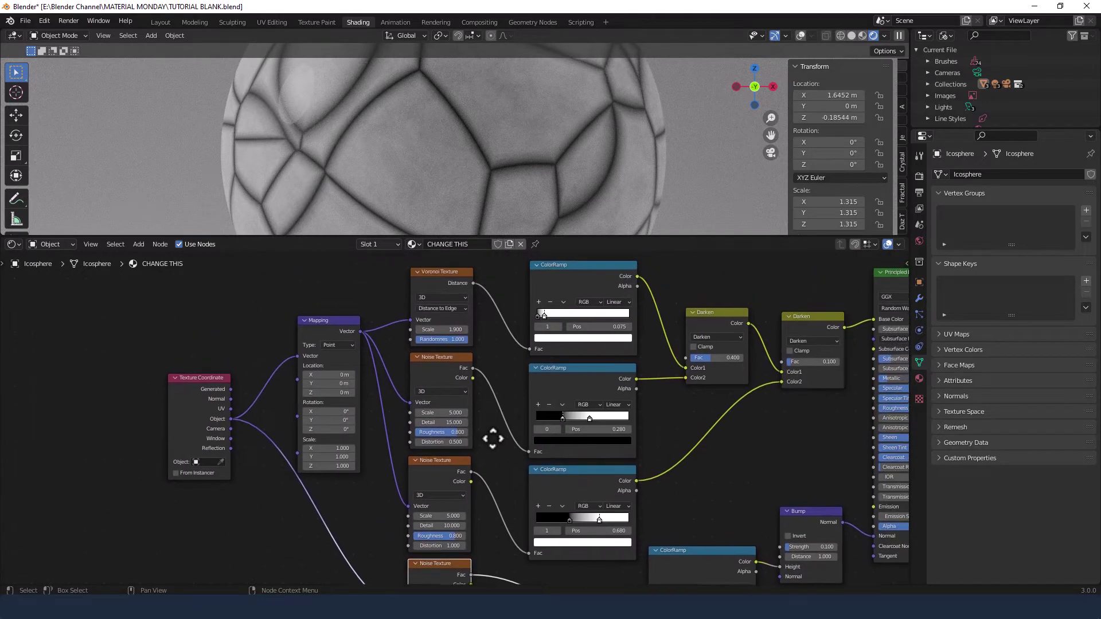
scroll(491, 436, down, 3)
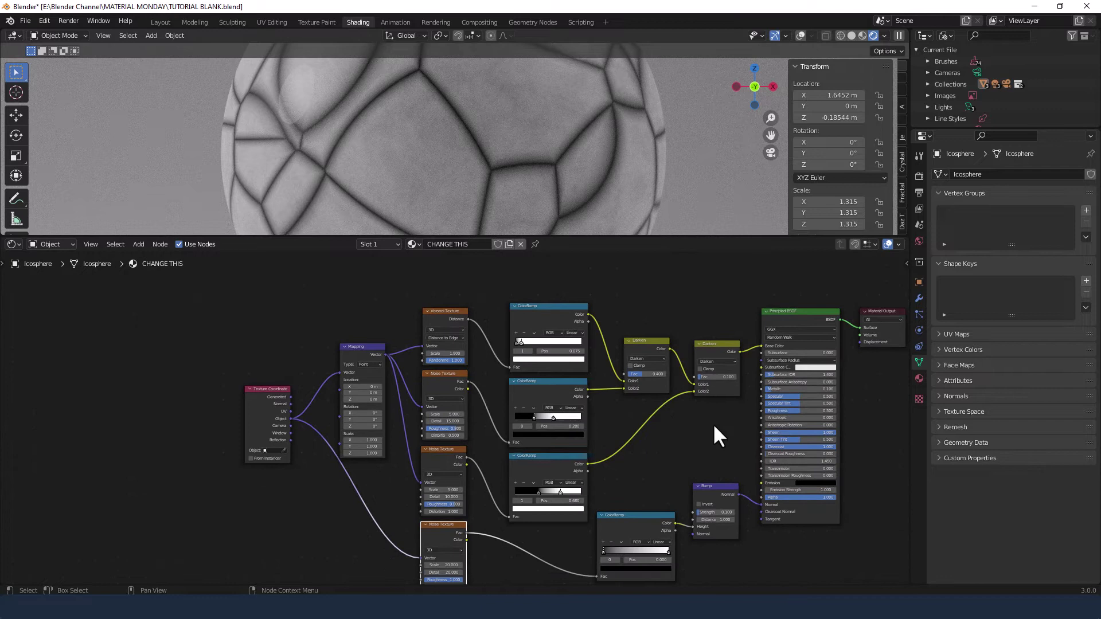
middle_drag(714, 426, 649, 398)
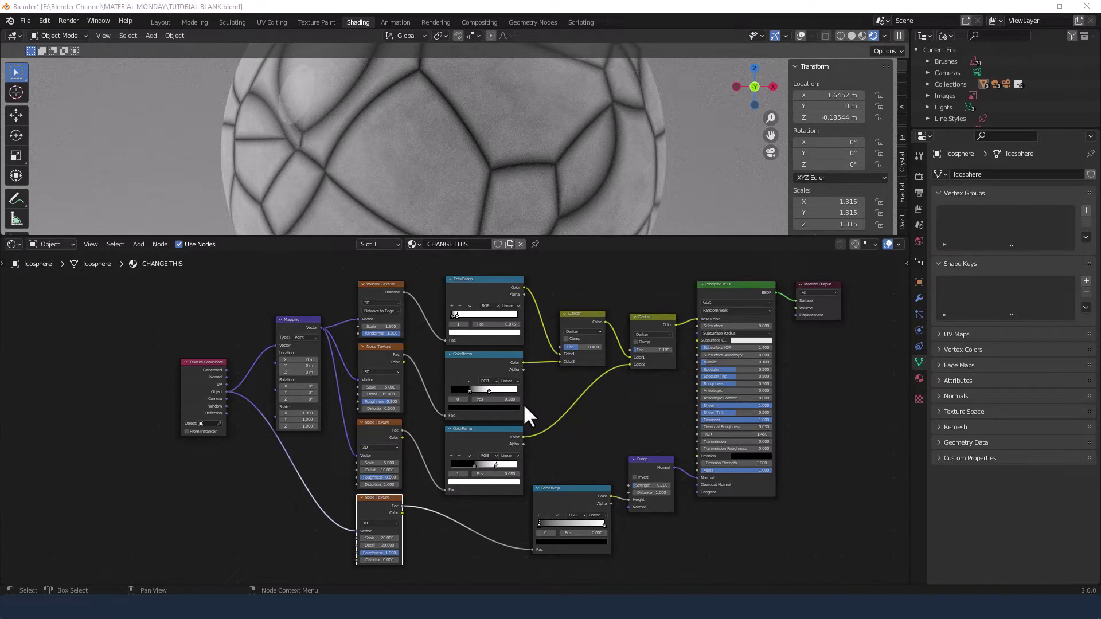
scroll(334, 428, up, 2)
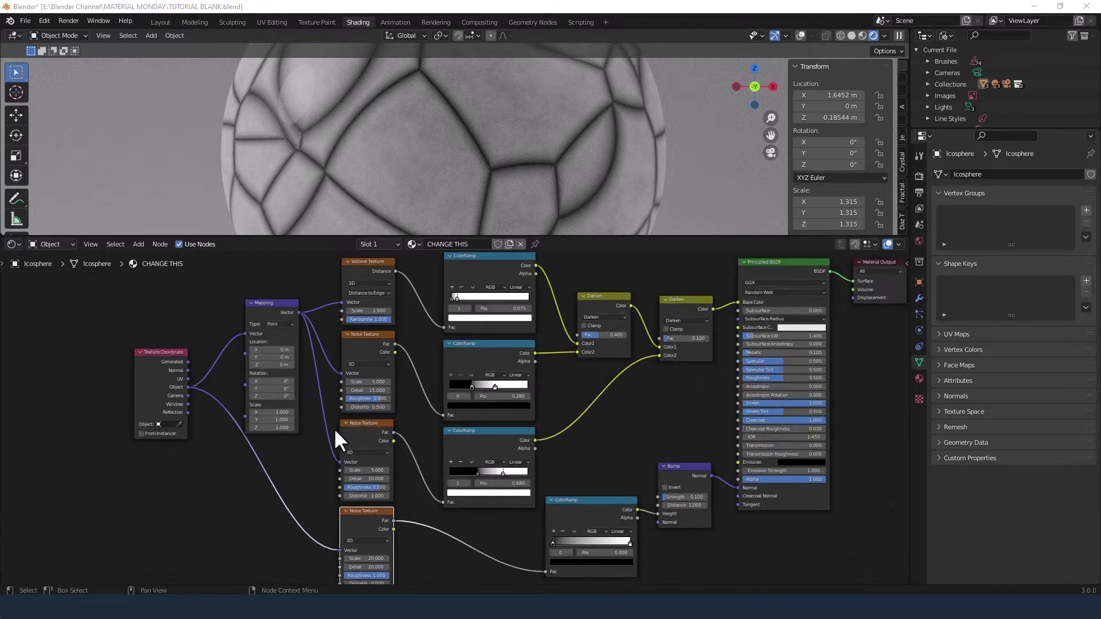
middle_drag(294, 456, 523, 445)
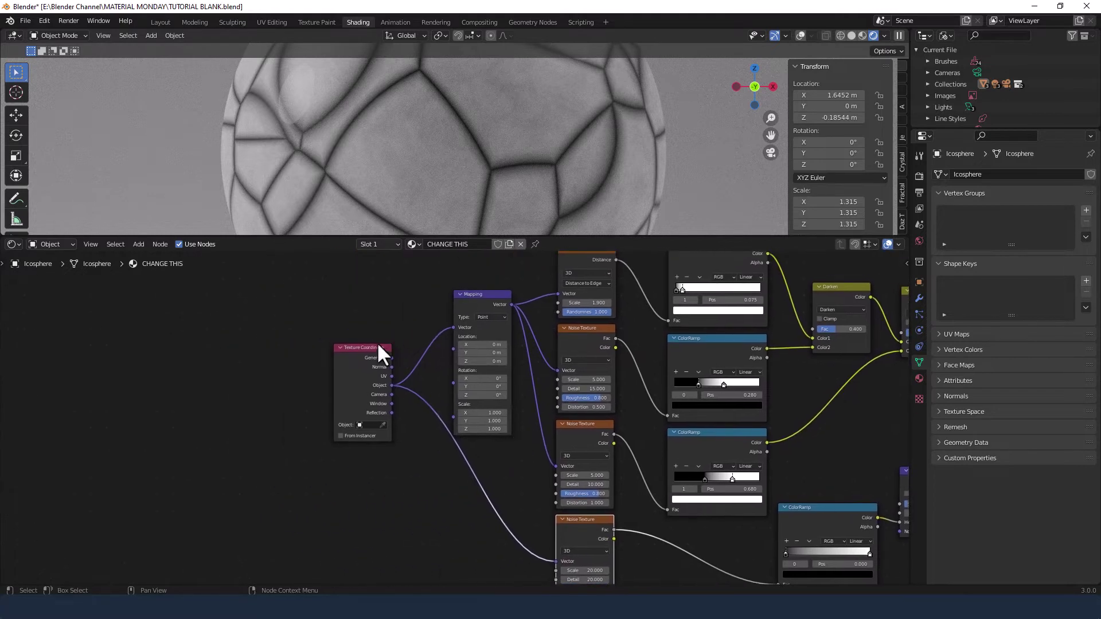
drag(378, 346, 233, 341)
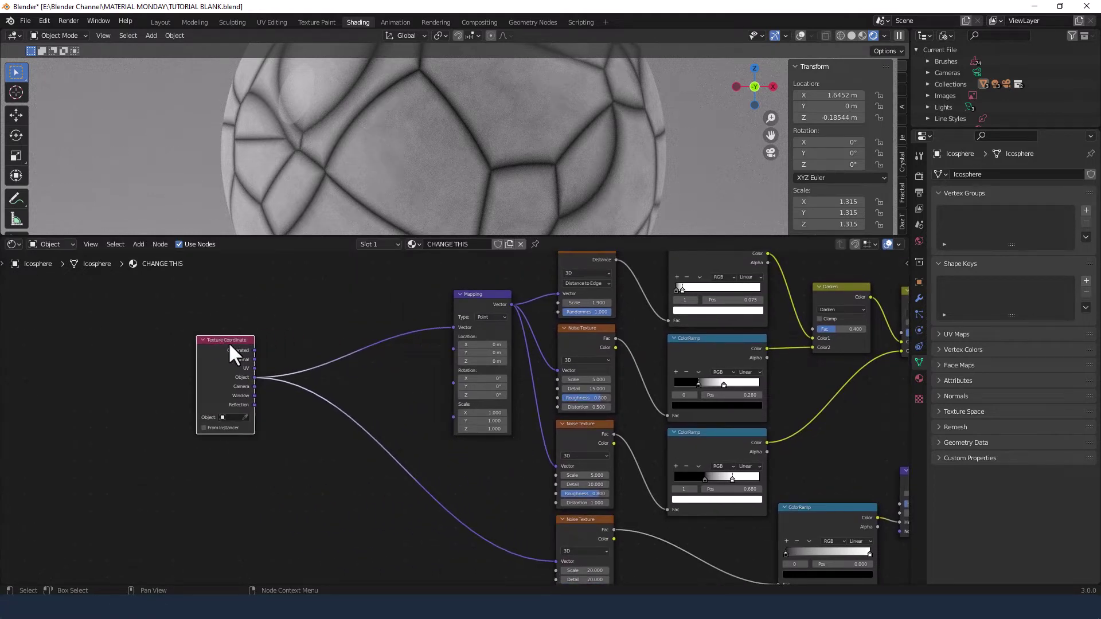
Step: Add a Noise Texture and drop it onto the Texture Coordinate–Mapping link
key(shift+a)
click(340, 298)
text(noise)
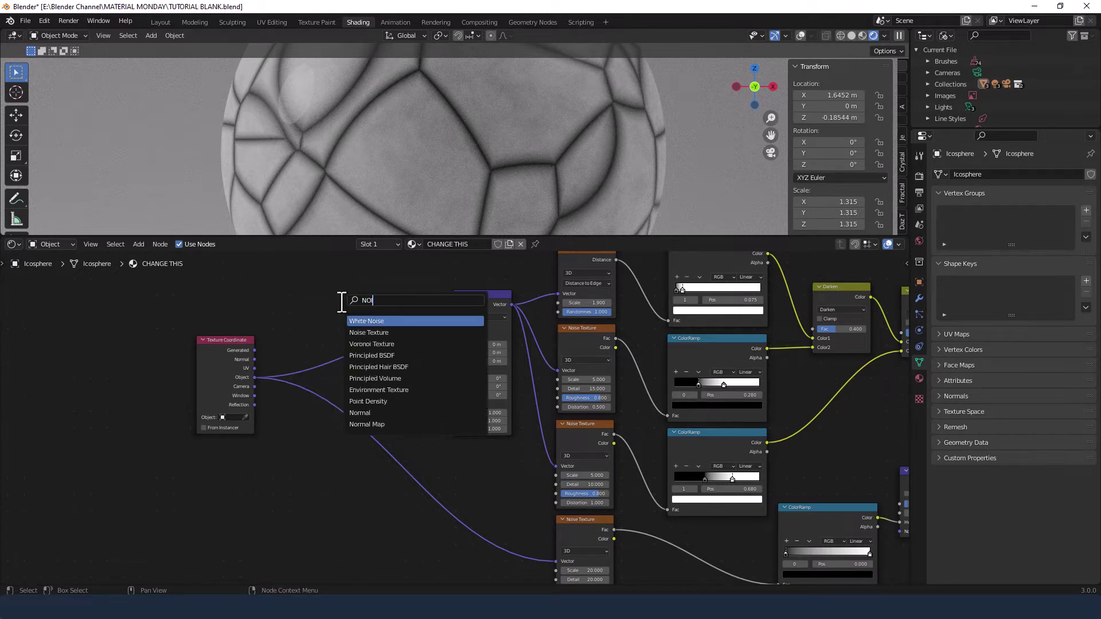
click(372, 336)
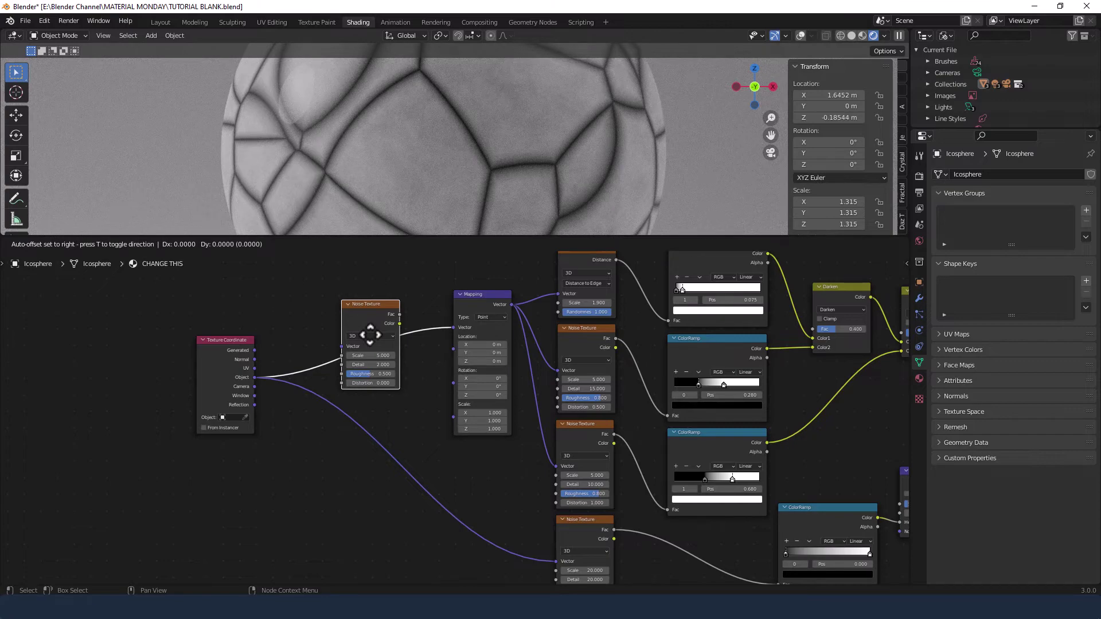
click(370, 335)
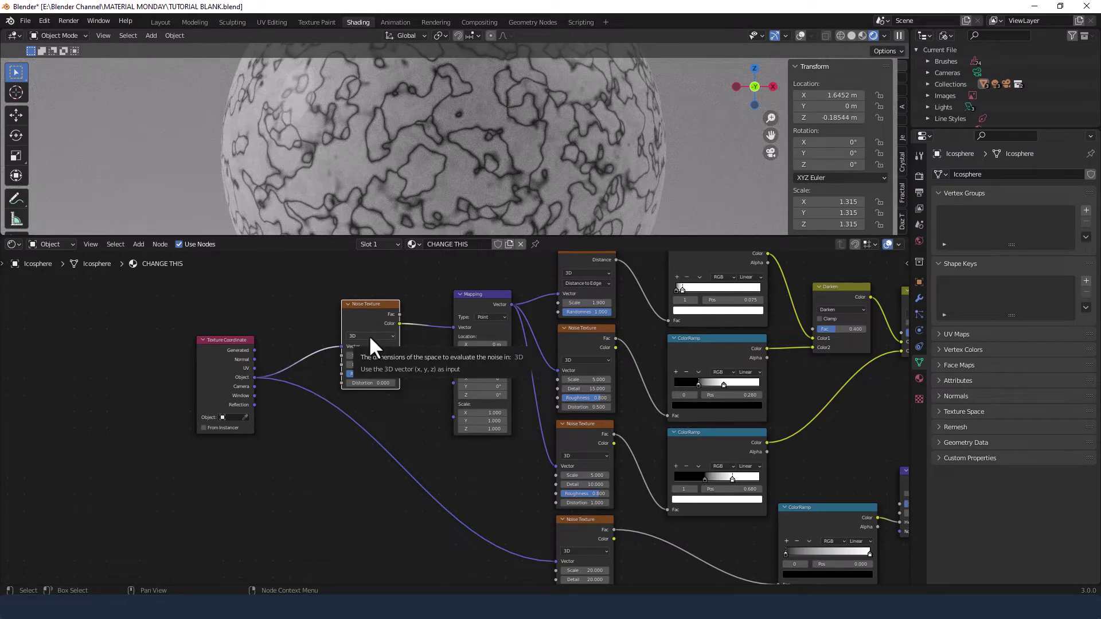
Step: Insert a Mix RGB node on the link between the noise and Mapping
click(417, 406)
key(shift+a)
click(417, 406)
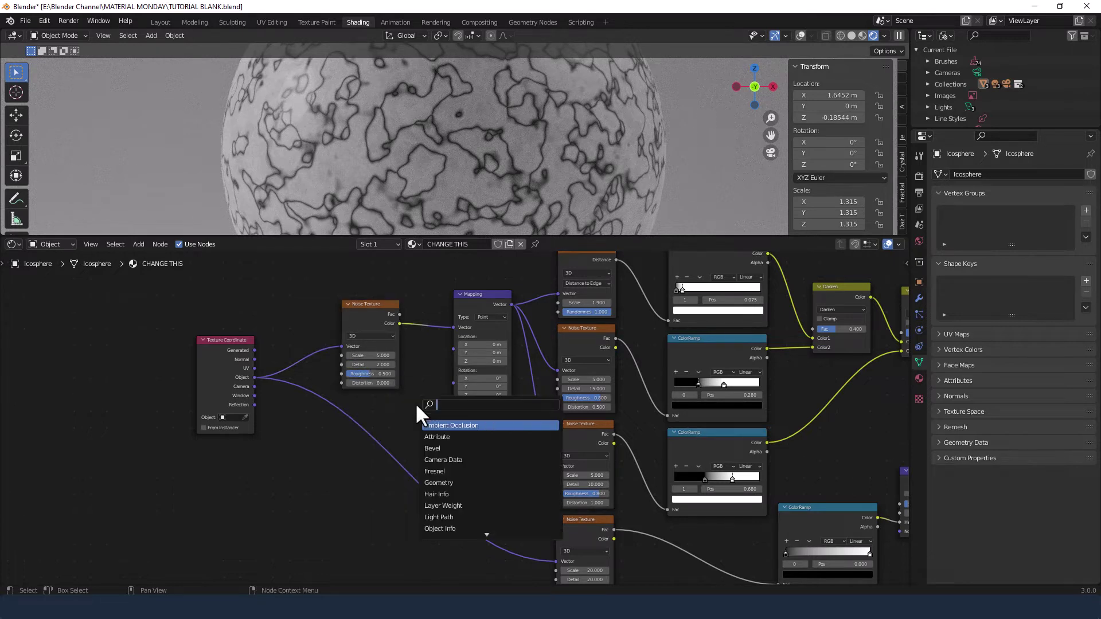
text(Mi)
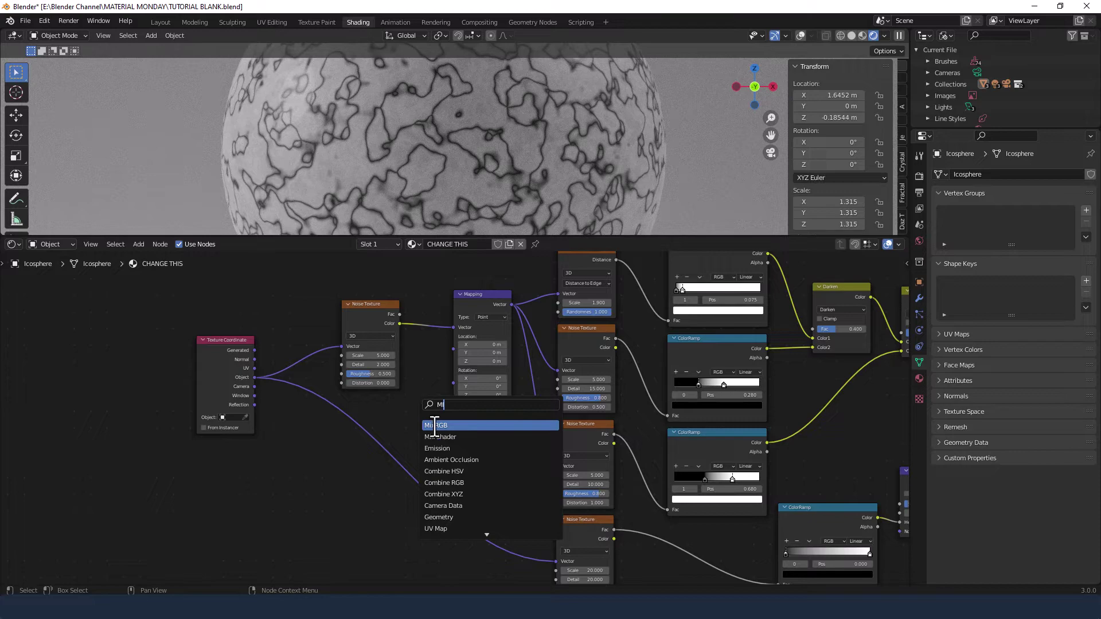
click(435, 424)
click(418, 336)
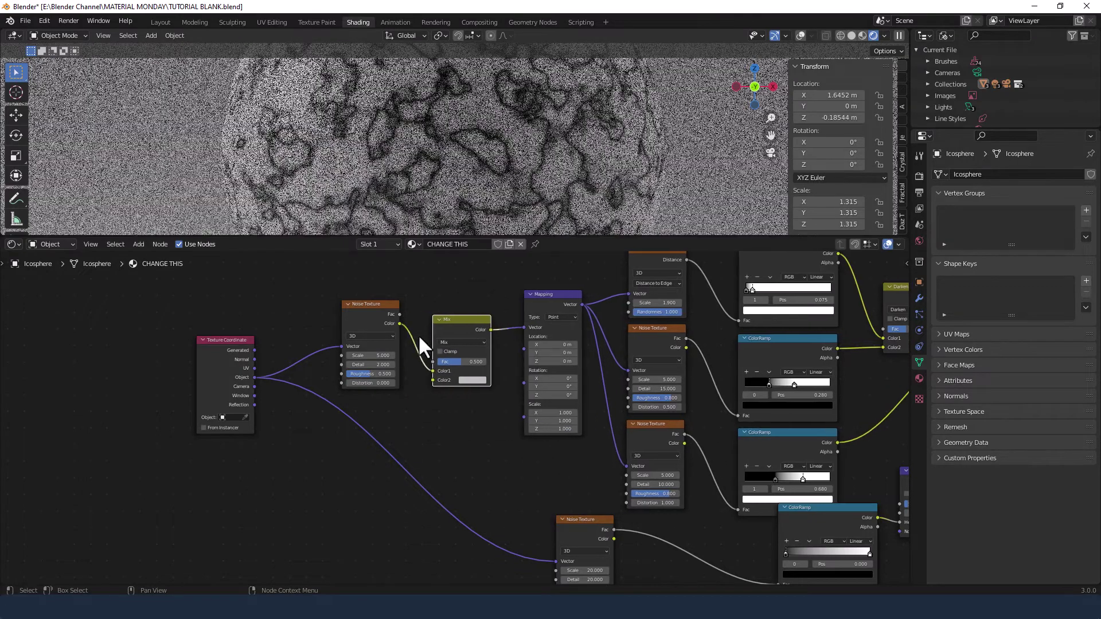
Step: Connect Texture Coordinate Object to the Mix node's Color2 input
click(382, 305)
drag(381, 301, 372, 305)
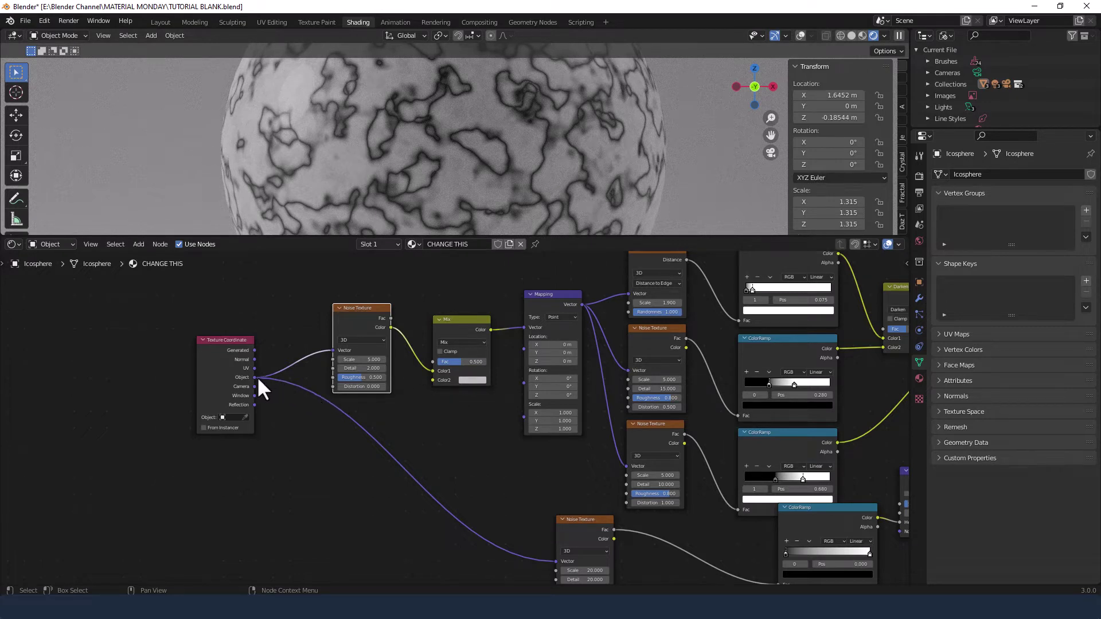
drag(253, 376, 431, 383)
scroll(476, 367, up, 3)
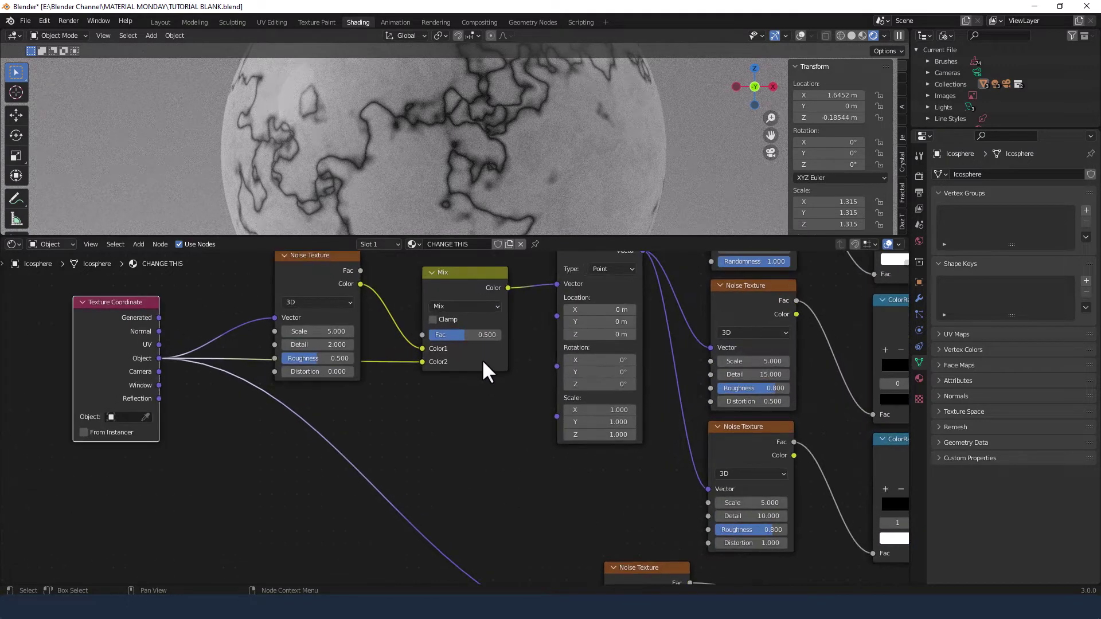
middle_drag(482, 359, 457, 388)
Step: Set the Mix Fac to 0.55 and the first noise's Detail to 10
click(458, 368)
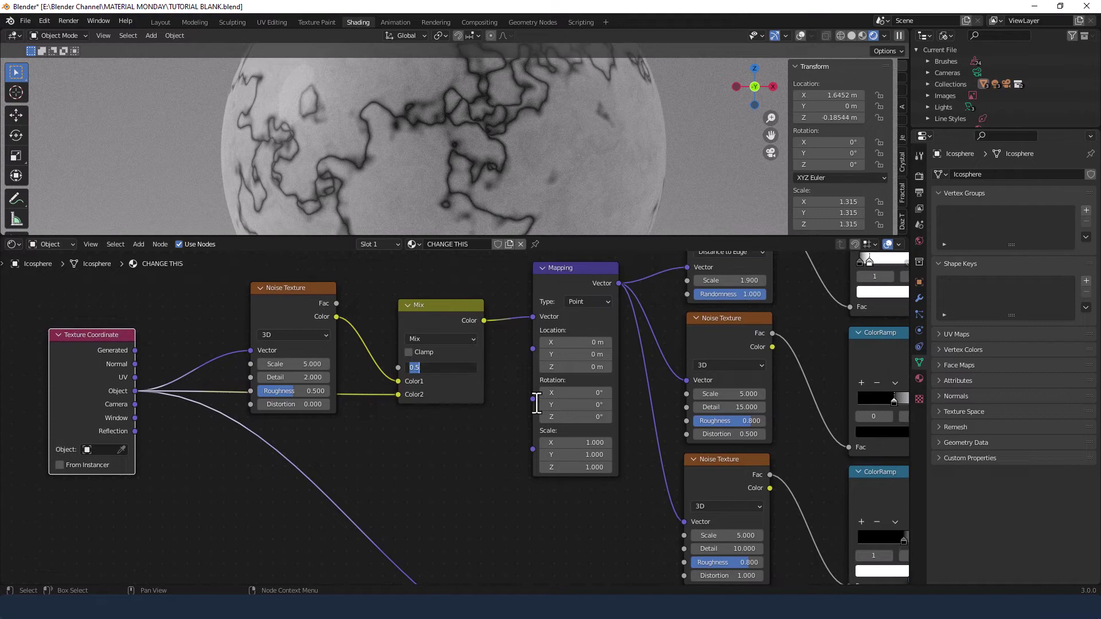
text(0.55)
key(Return)
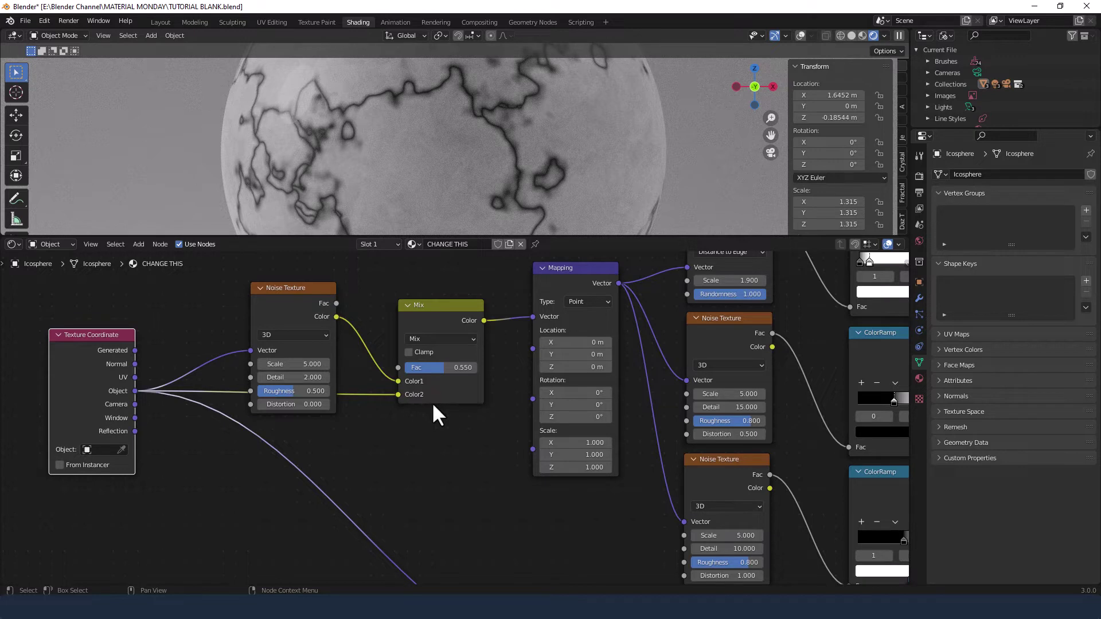
click(276, 378)
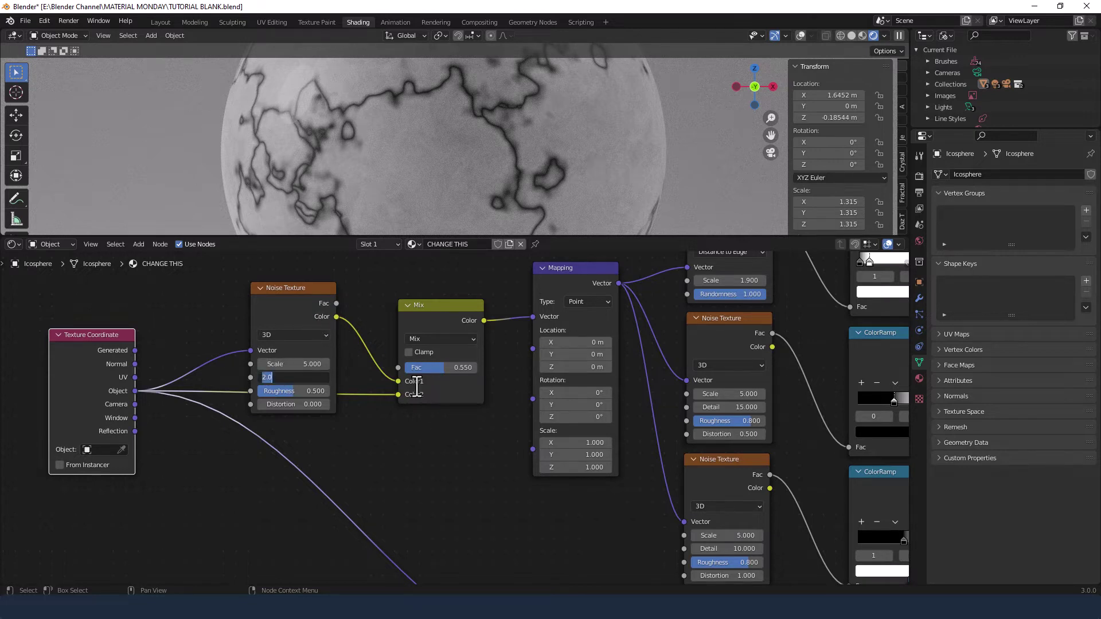
text(10)
key(Return)
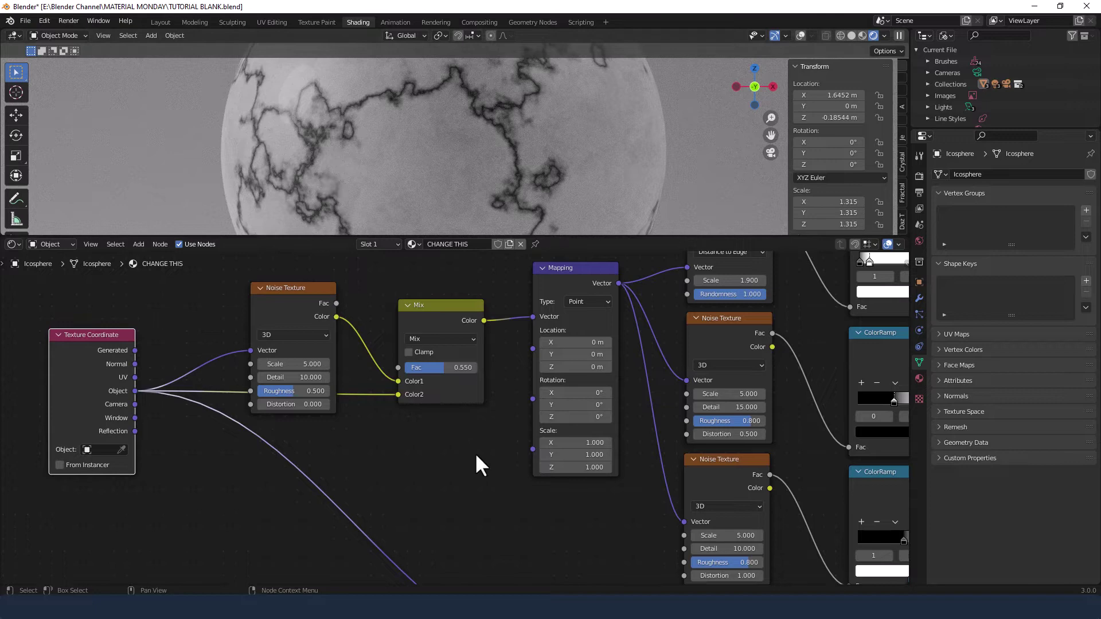
Step: Box-select every node except Material Output and group them with Ctrl+G
scroll(445, 466, down, 5)
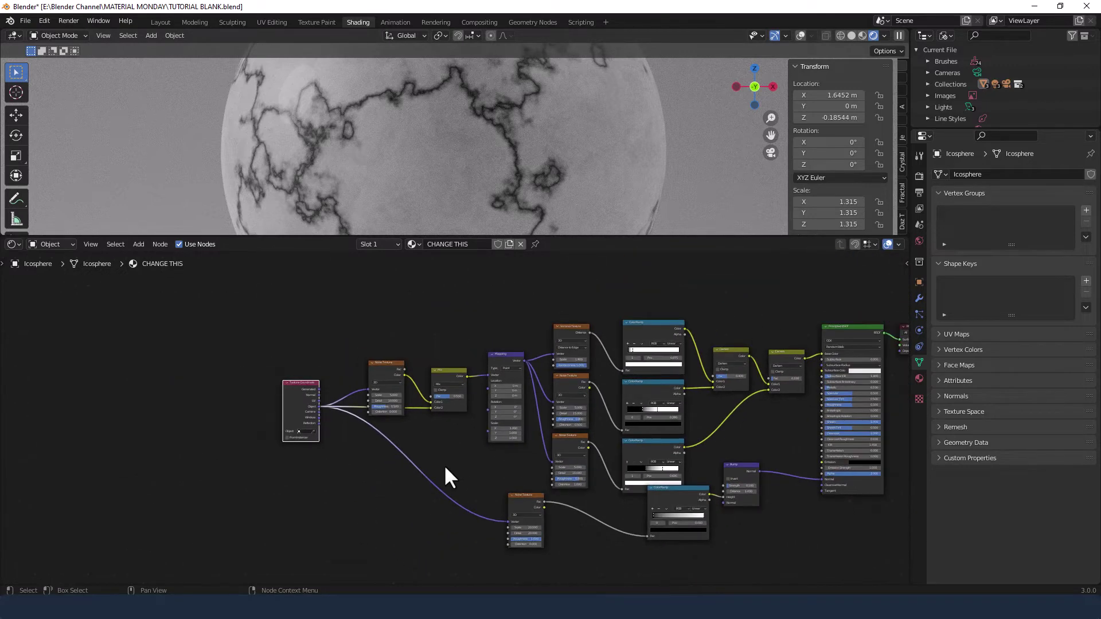
middle_drag(444, 465, 329, 423)
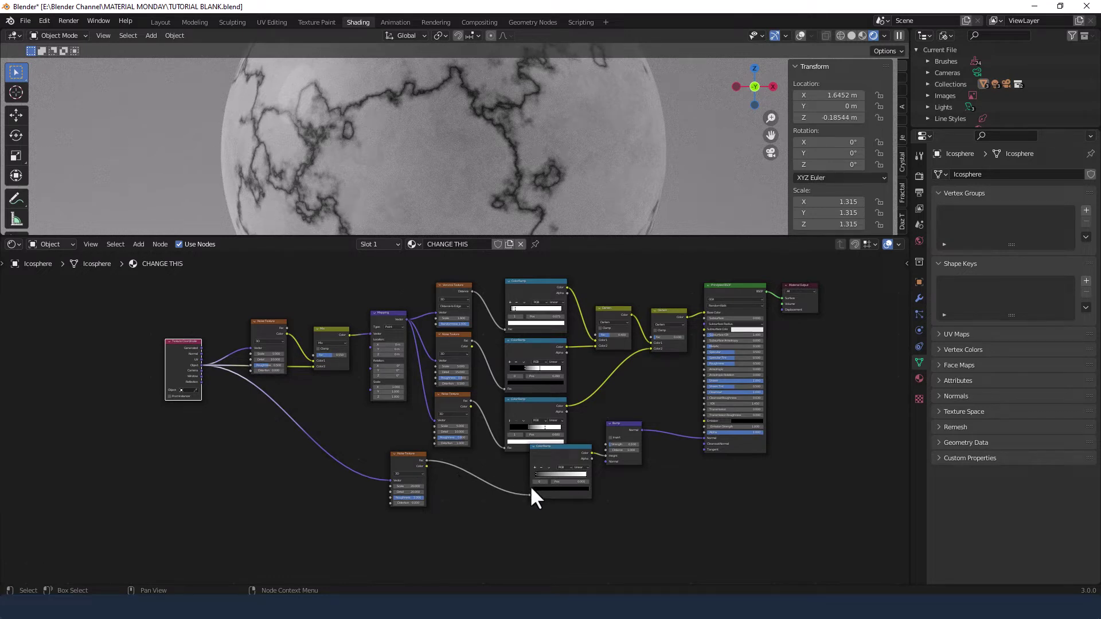
drag(564, 449, 540, 470)
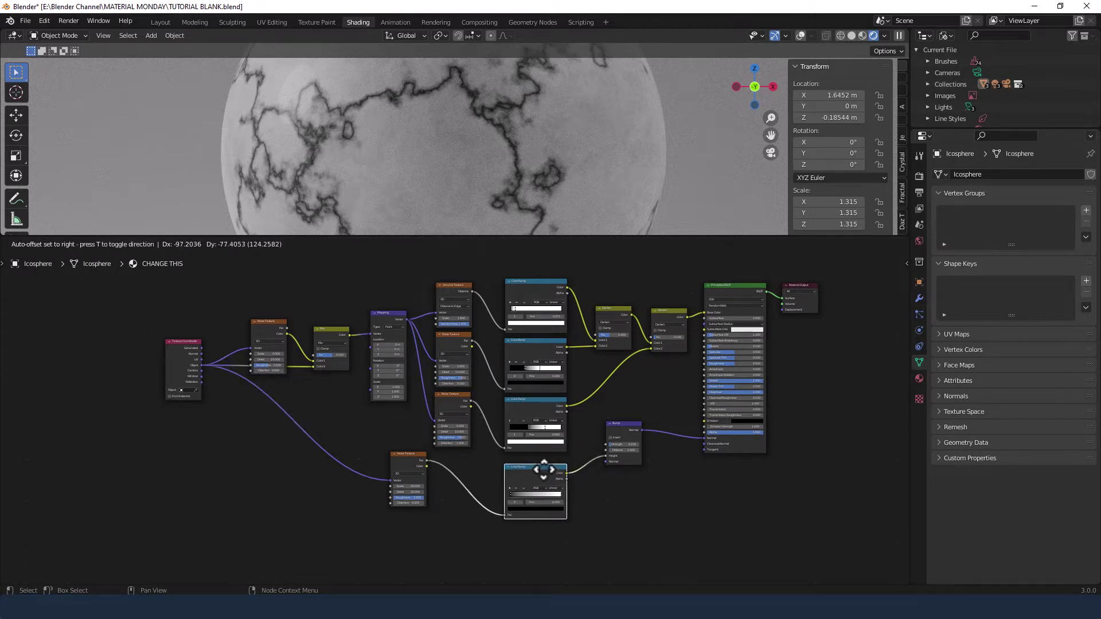
drag(126, 279, 743, 551)
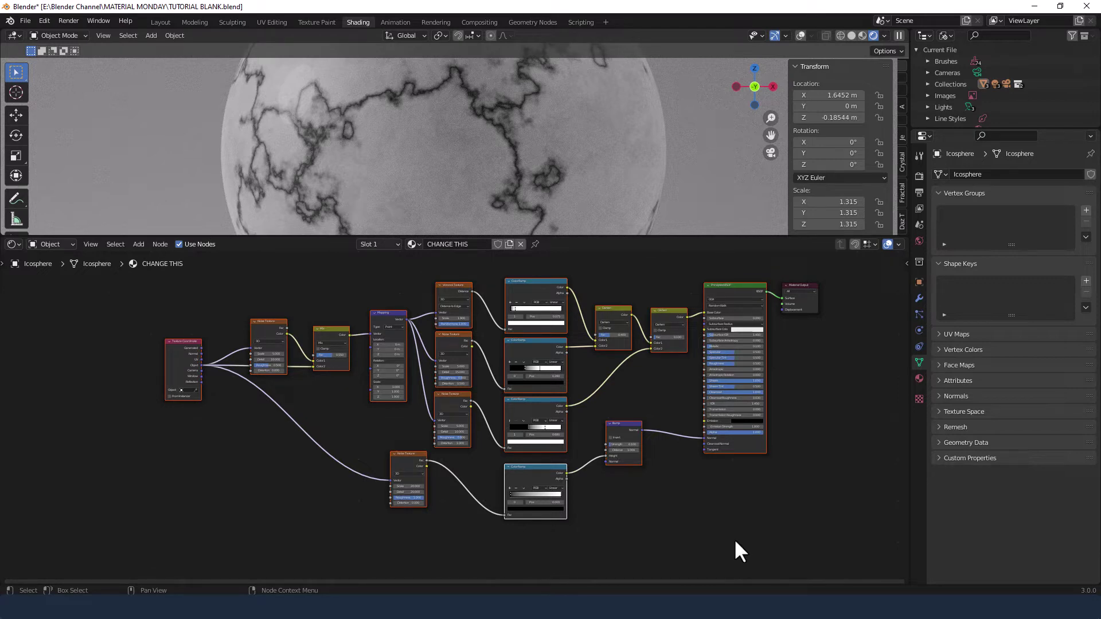
key(ctrl+g)
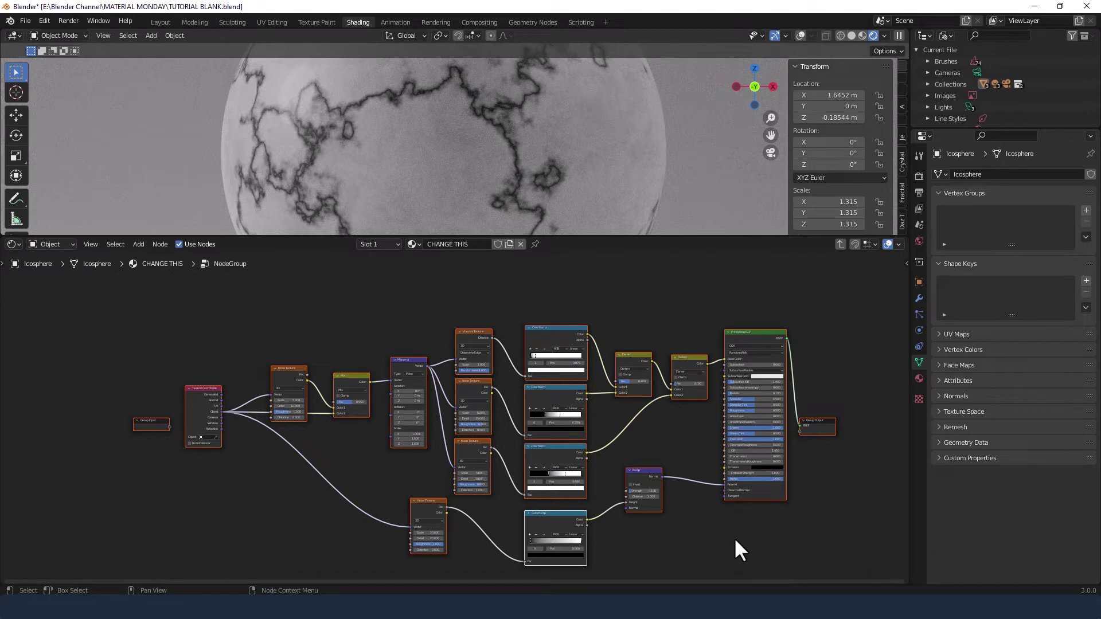
drag(813, 421, 806, 343)
click(797, 377)
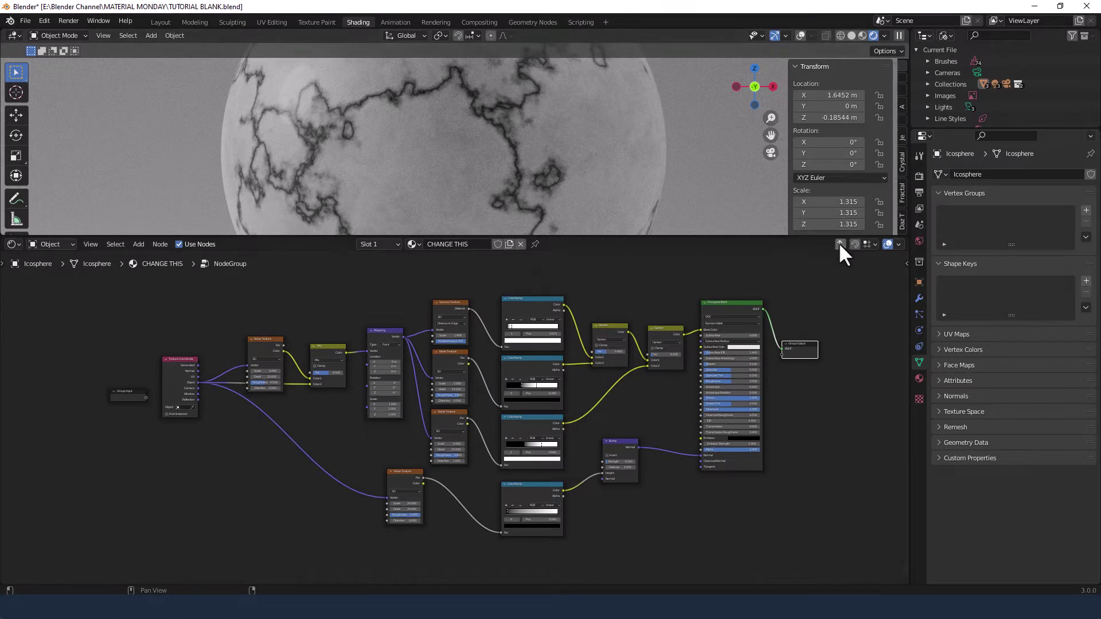
Step: Return to the material's top level and place the group node beside Material Output
click(839, 245)
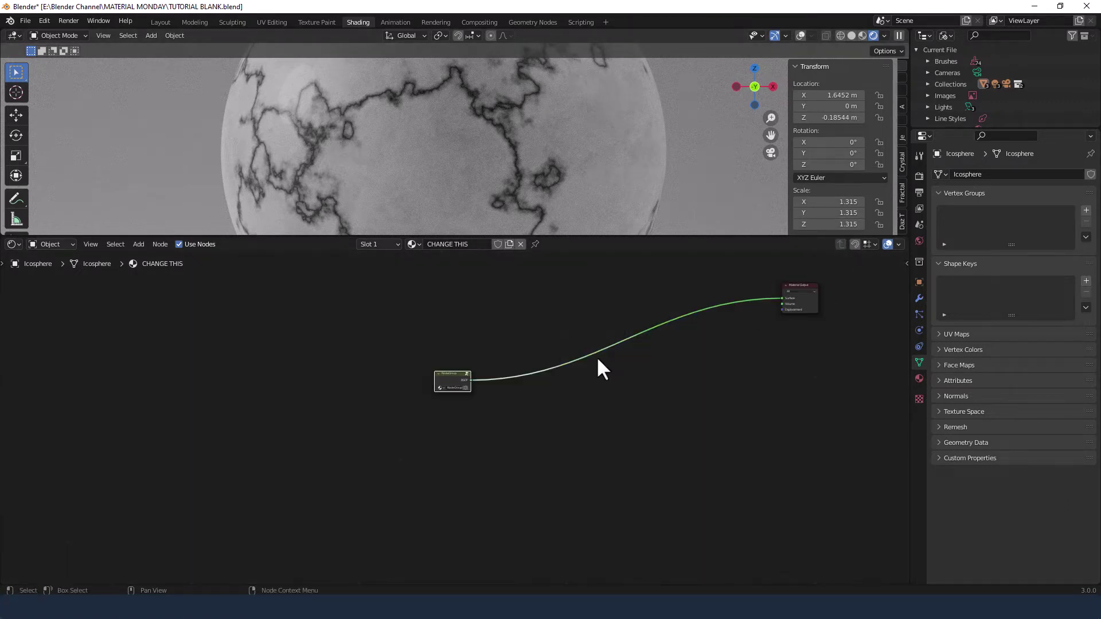
middle_drag(691, 348, 558, 416)
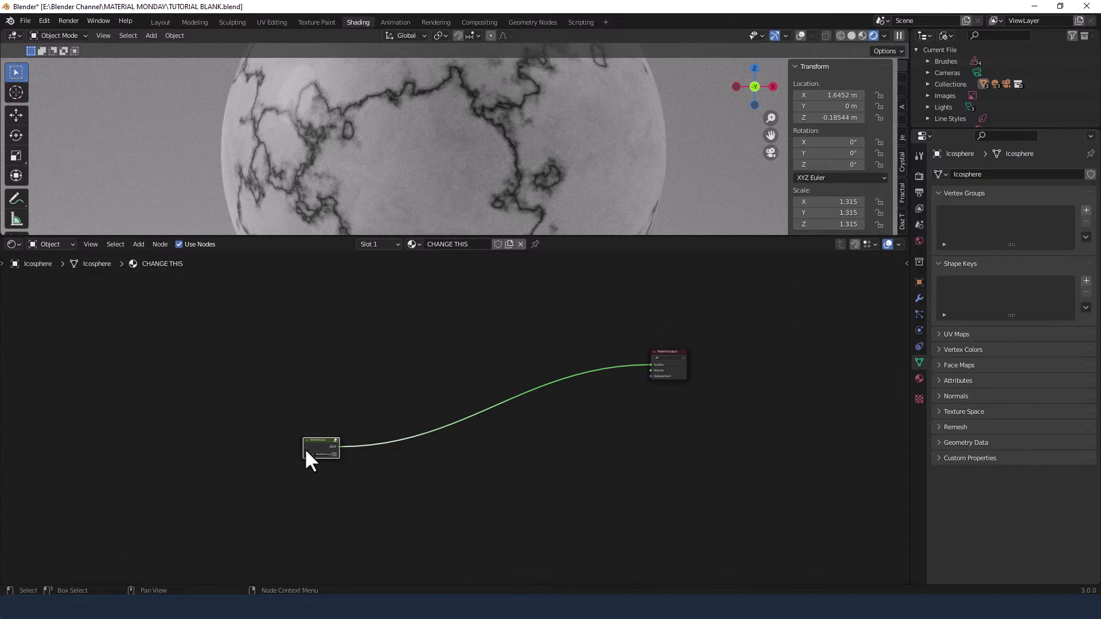
drag(314, 438, 576, 343)
scroll(576, 343, up, 1)
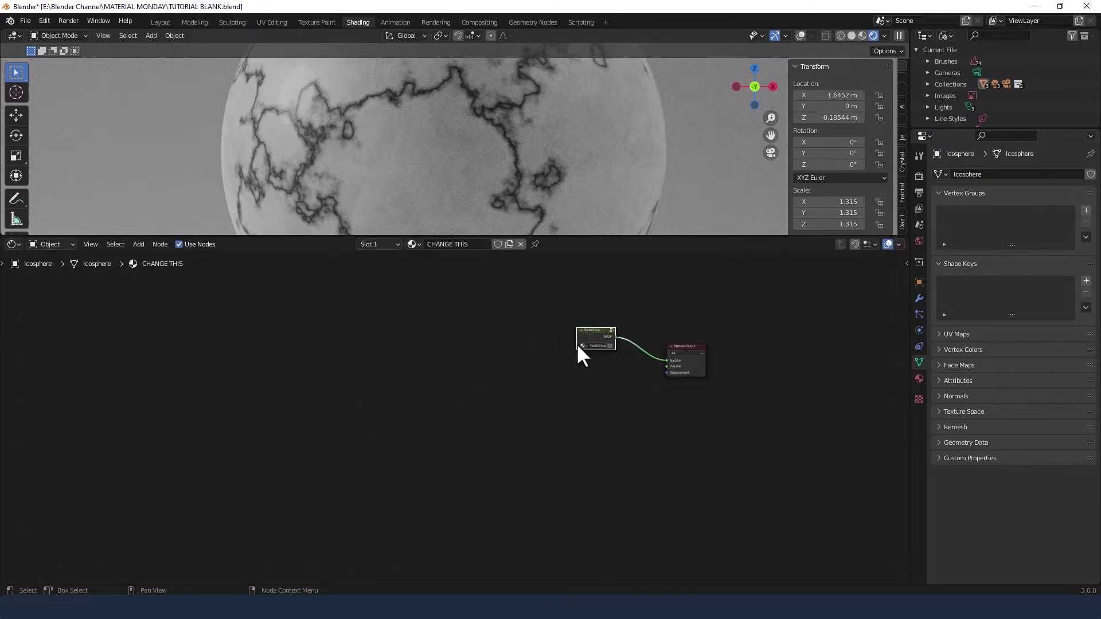
scroll(578, 345, up, 2)
middle_drag(580, 356, 410, 410)
scroll(445, 408, up, 1)
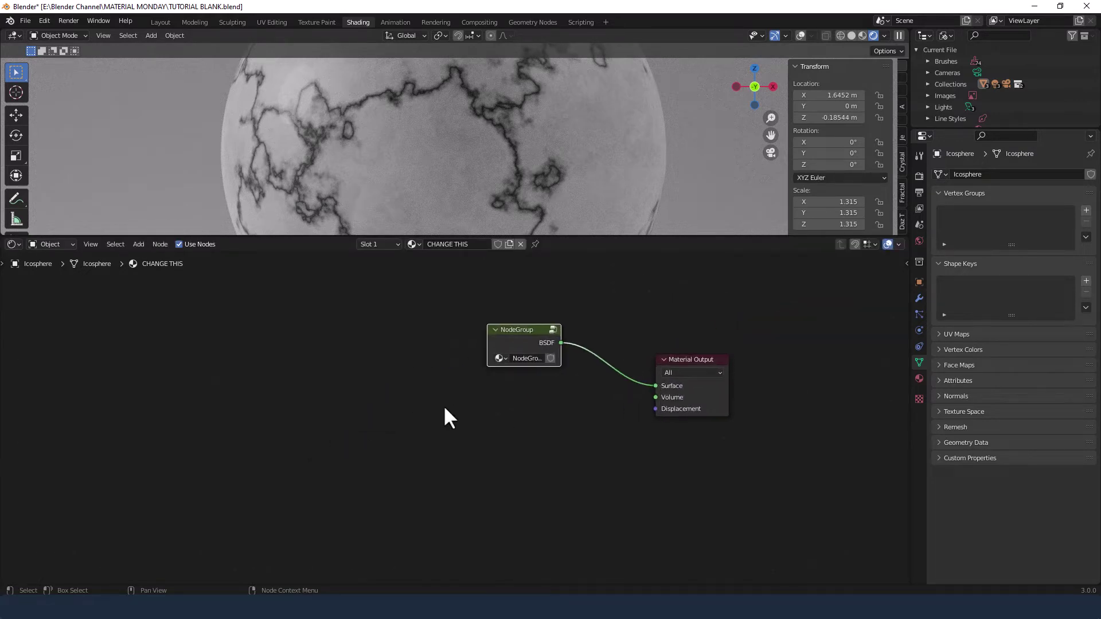
Step: Rename the node group to ONE and reposition it
double_click(526, 359)
text(OME)
key(BackSpace)
key(BackSpace)
text(NE)
key(Return)
drag(528, 328, 460, 313)
click(562, 426)
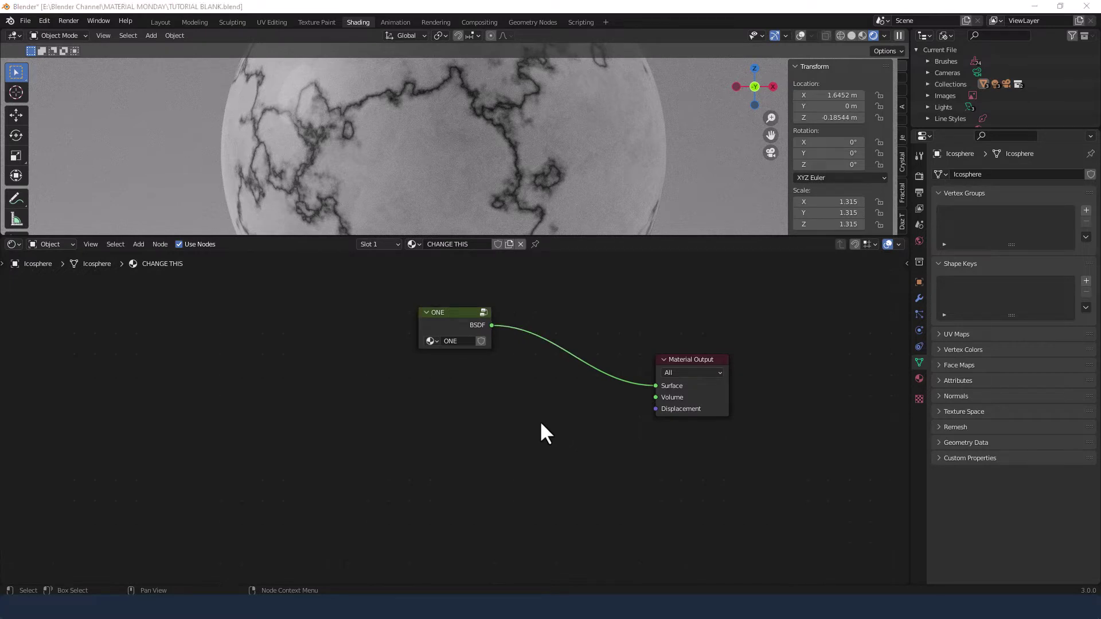
Step: Insert a Mix Shader between the ONE group and the Material Output, arranging the nodes
key(shift+a)
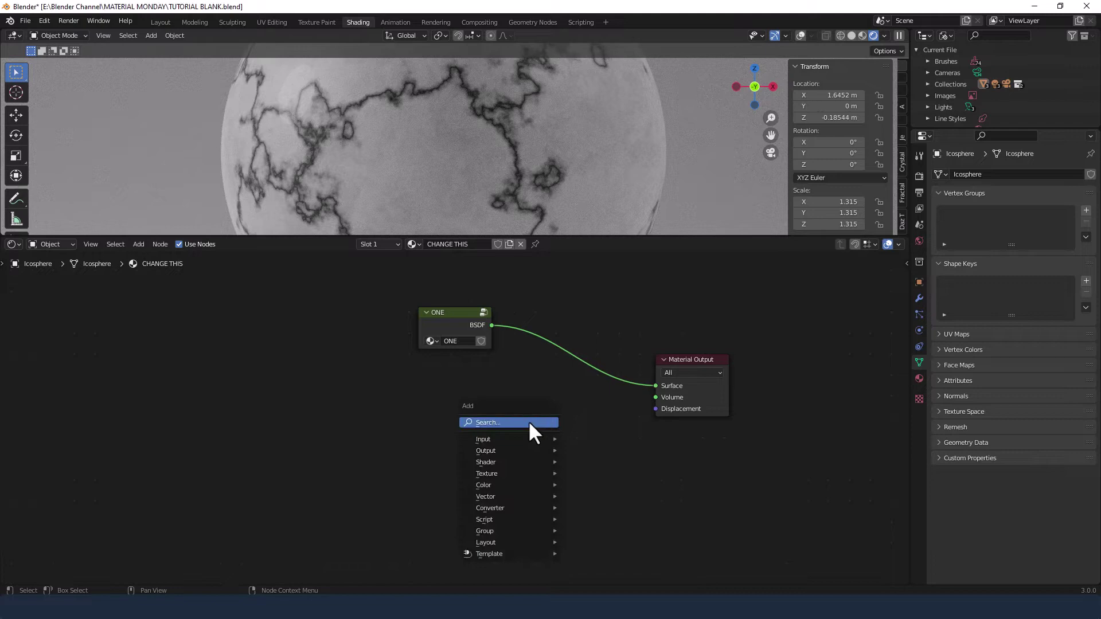
click(530, 424)
text(M)
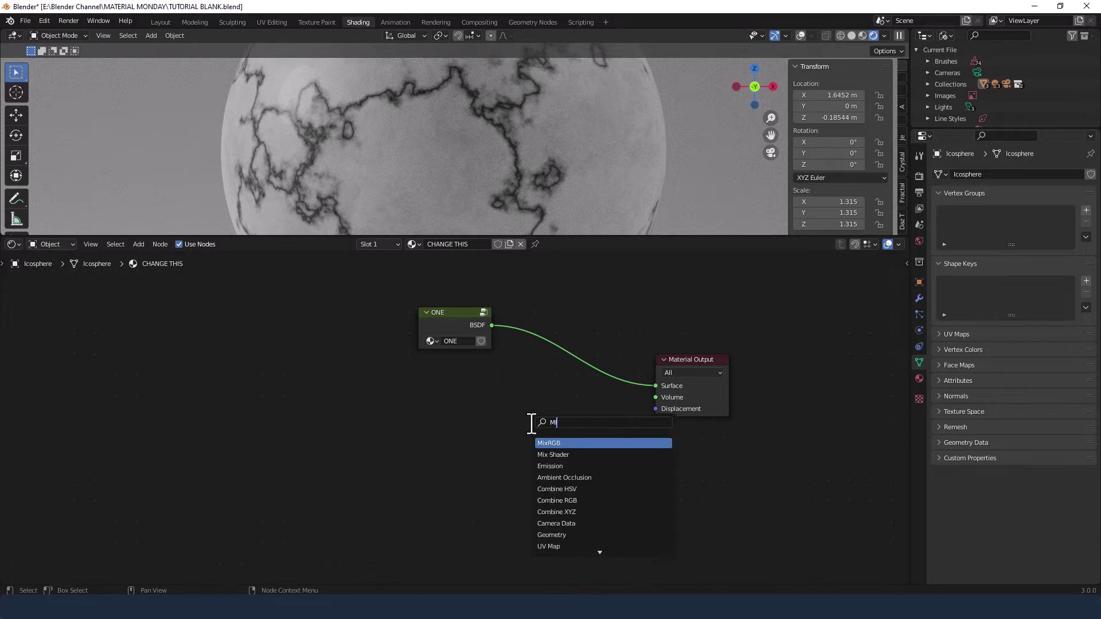
click(553, 443)
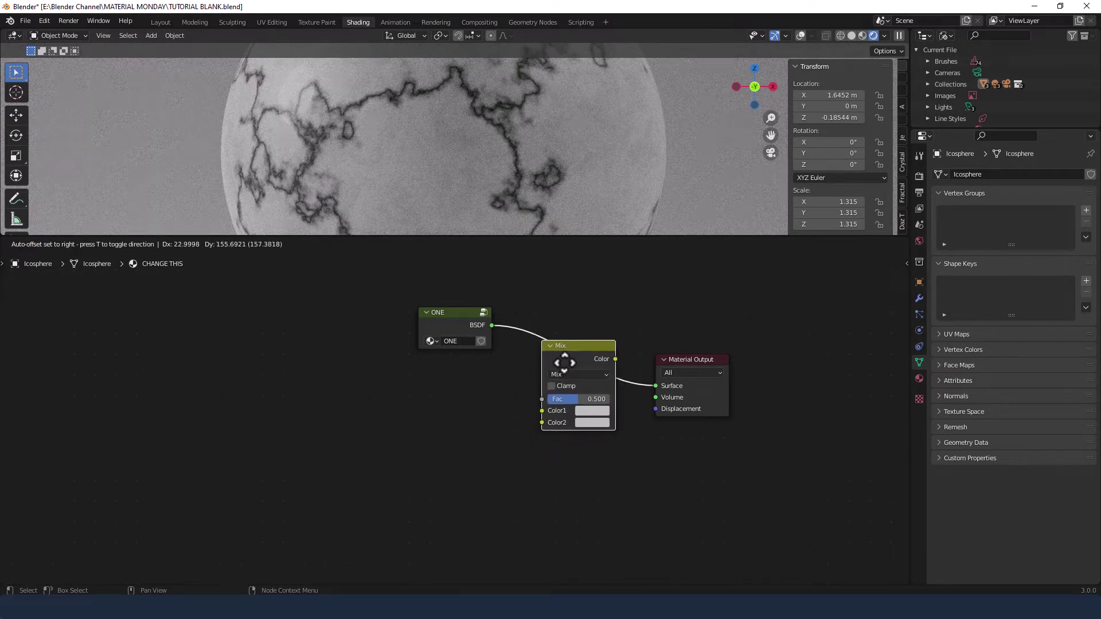
click(450, 468)
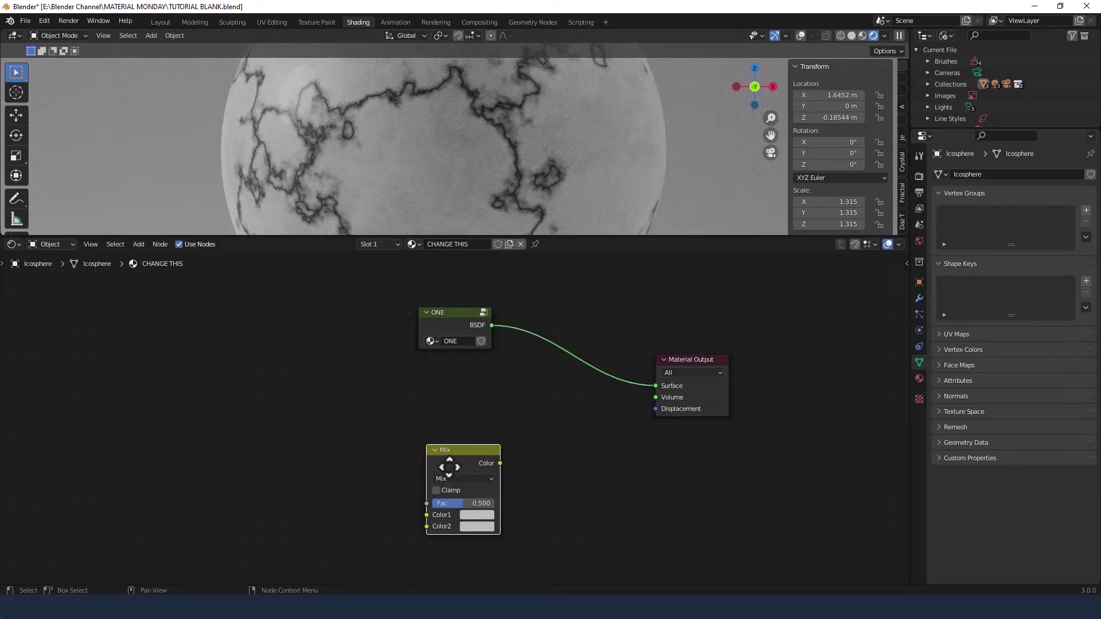
key(x)
key(shift+a)
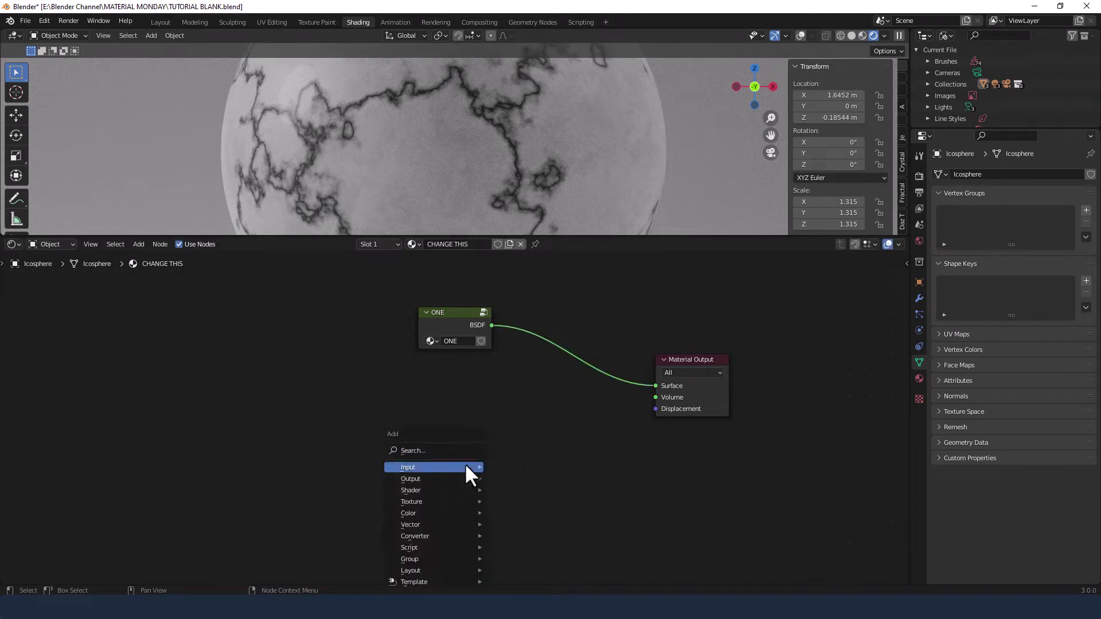
click(442, 456)
text(MI)
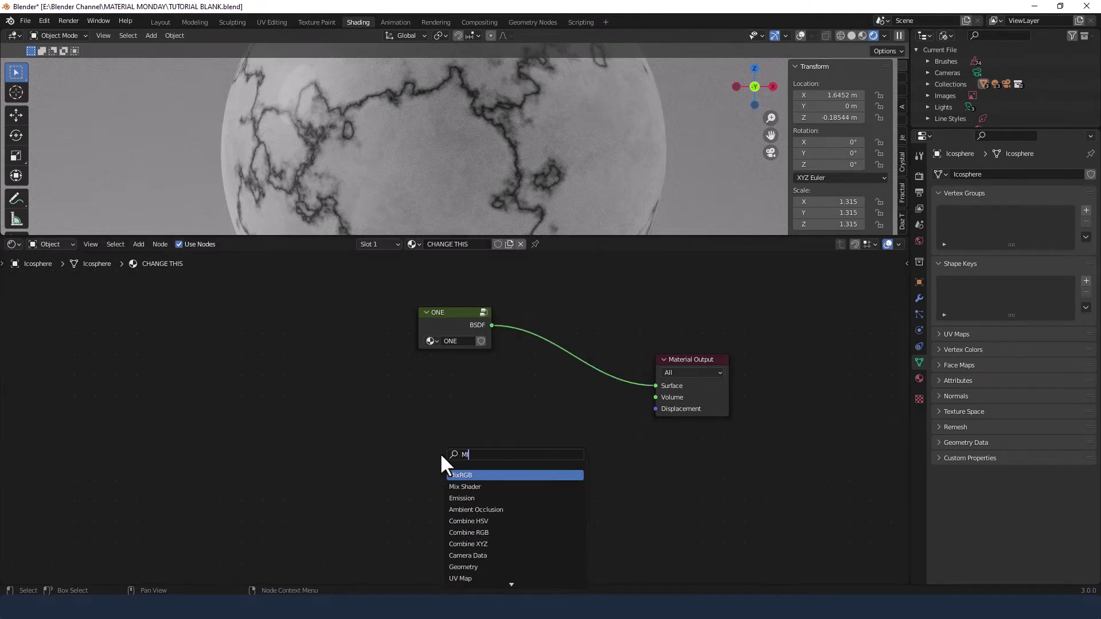
click(461, 487)
click(568, 378)
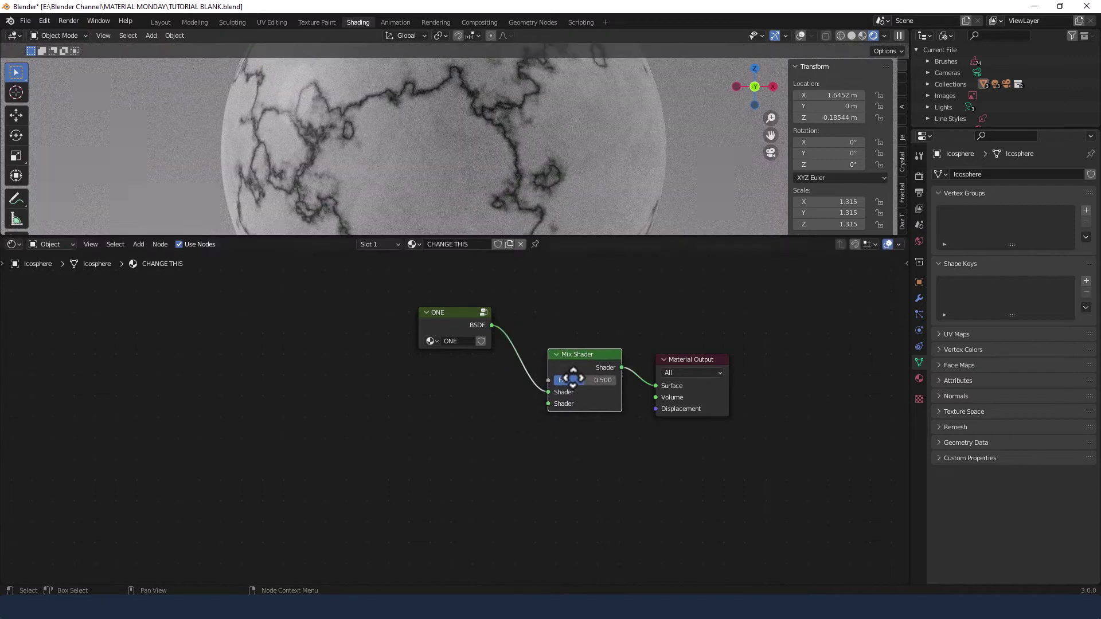
drag(570, 352, 592, 348)
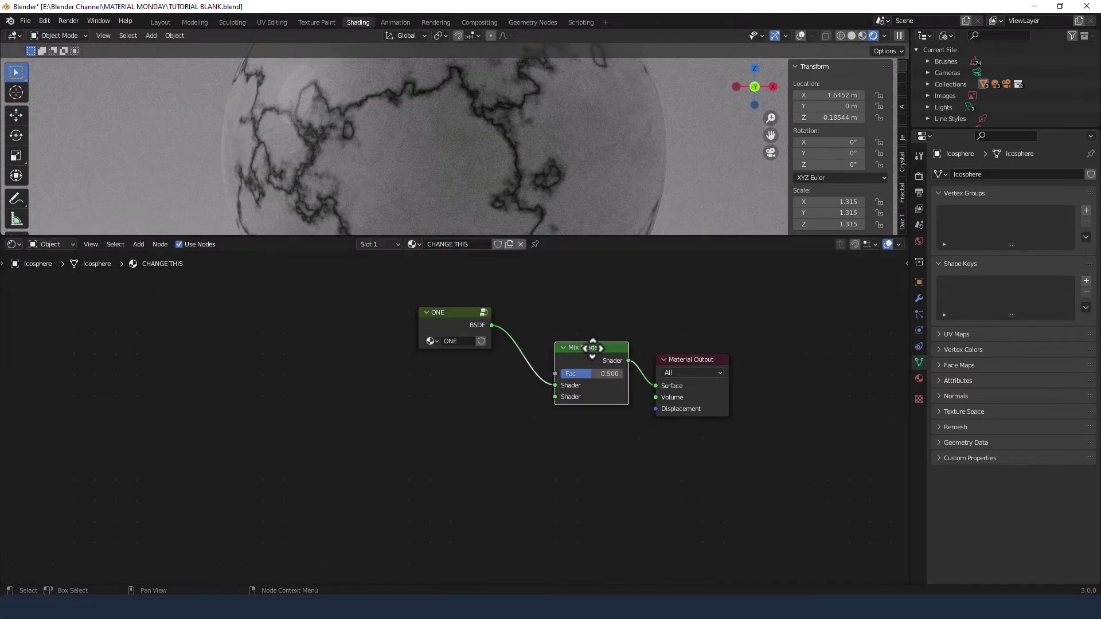
drag(669, 359, 686, 353)
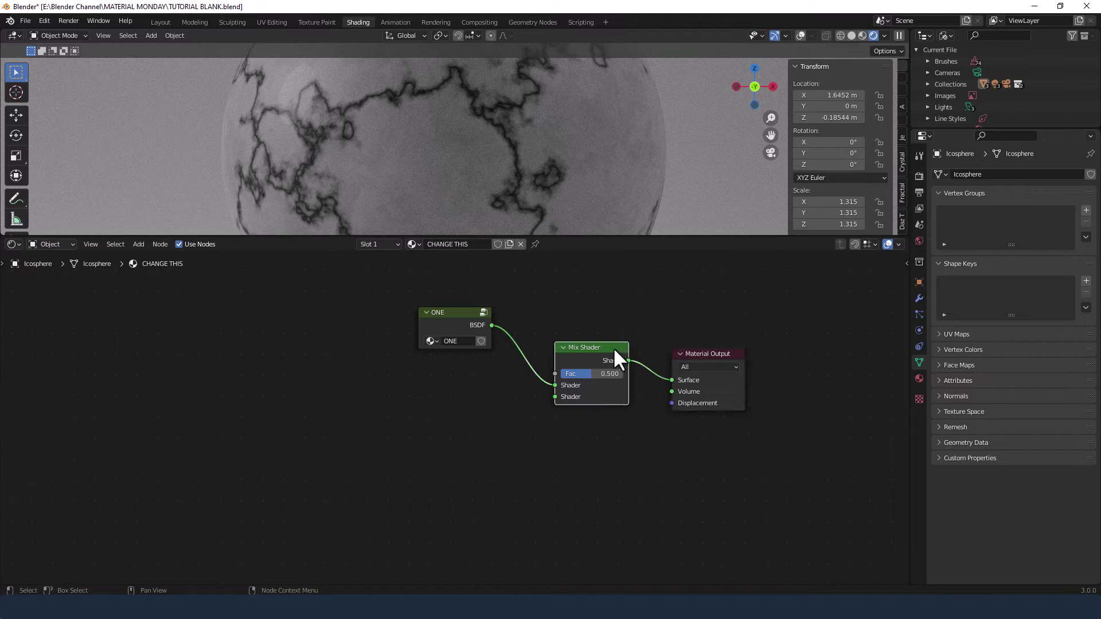
drag(613, 346, 615, 340)
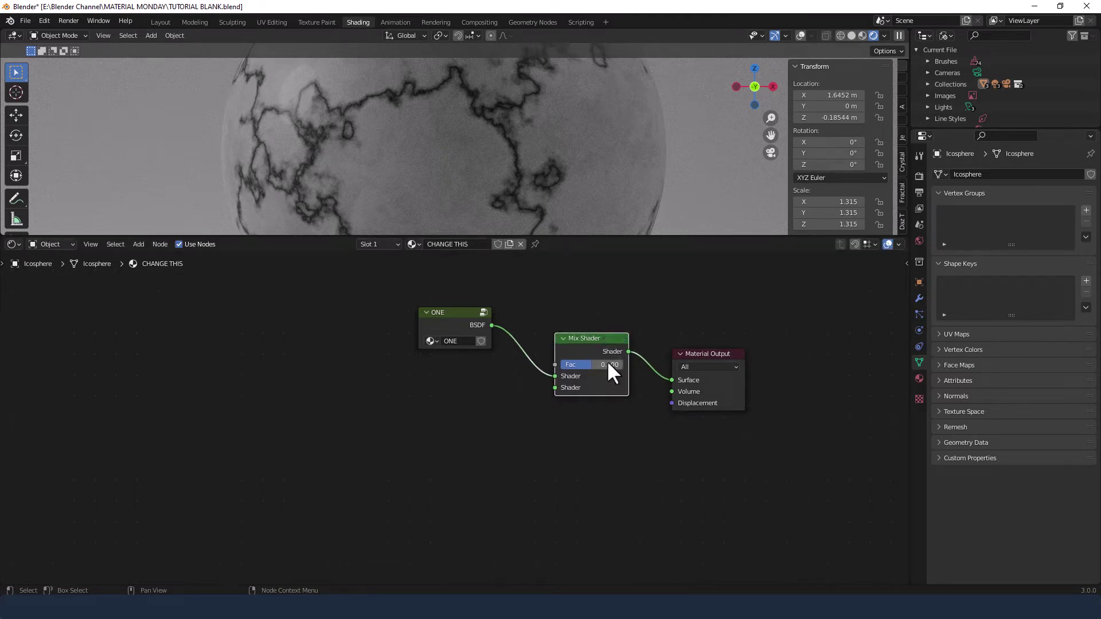
Step: Enter .25 as the Mix Shader's Fac value
click(607, 362)
text(.25)
key(Return)
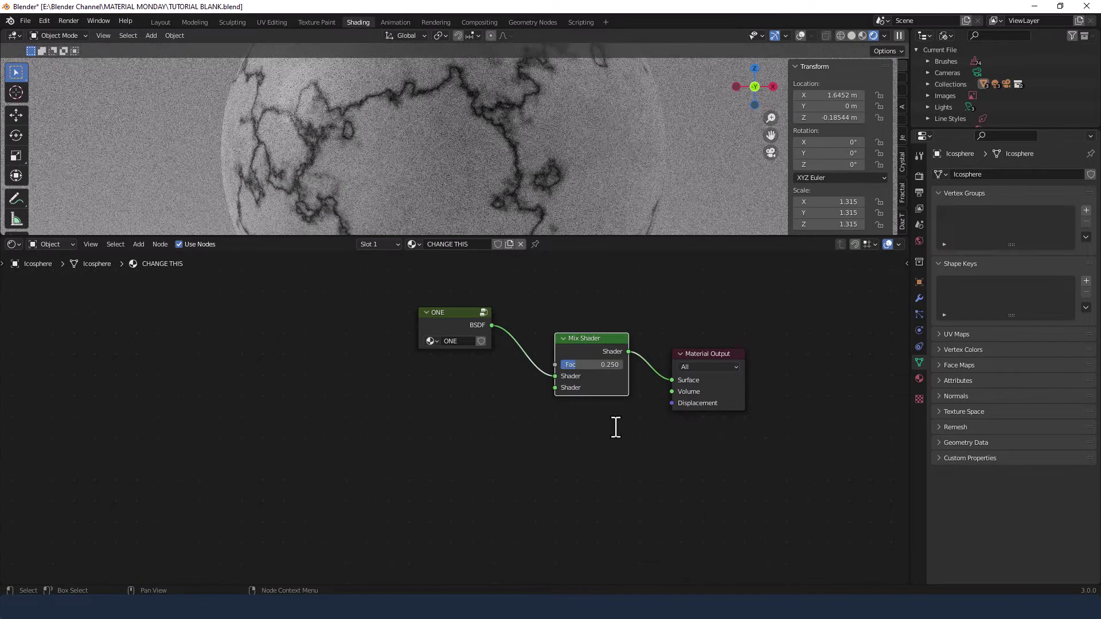
middle_drag(610, 430, 681, 379)
Step: Add a Principled BSDF and connect it to the Mix Shader's second Shader input
click(582, 401)
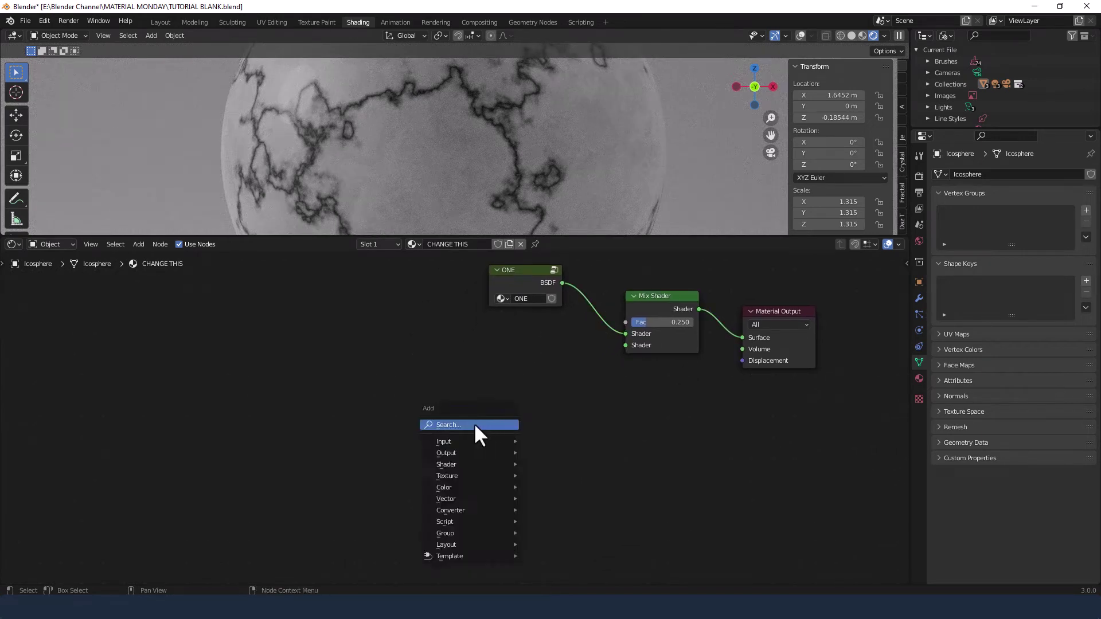
click(475, 425)
text(PRIN)
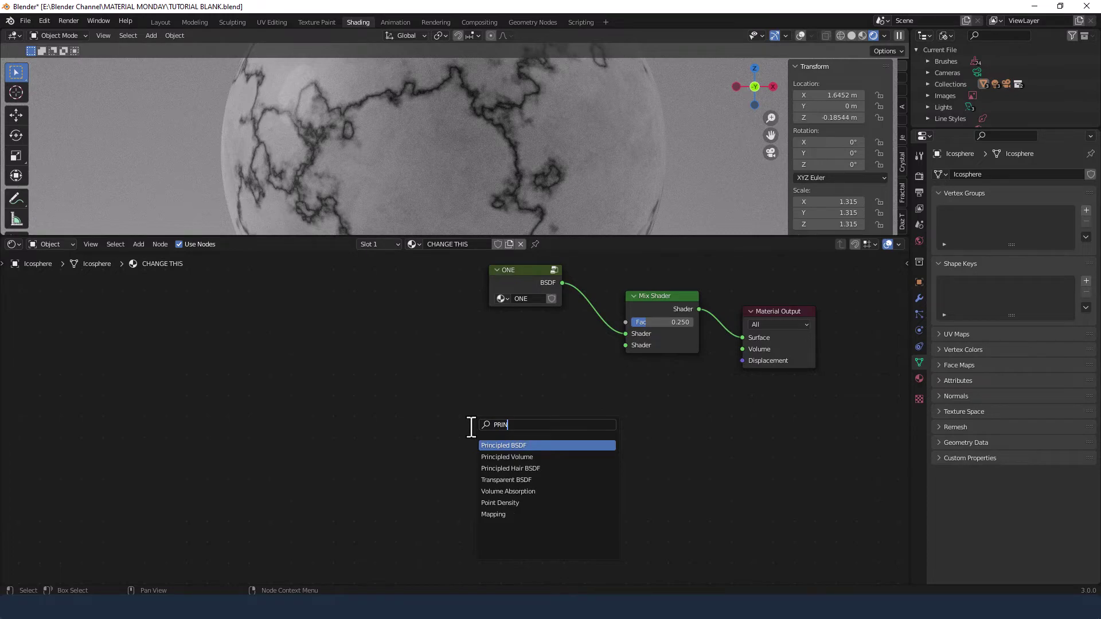
key(Return)
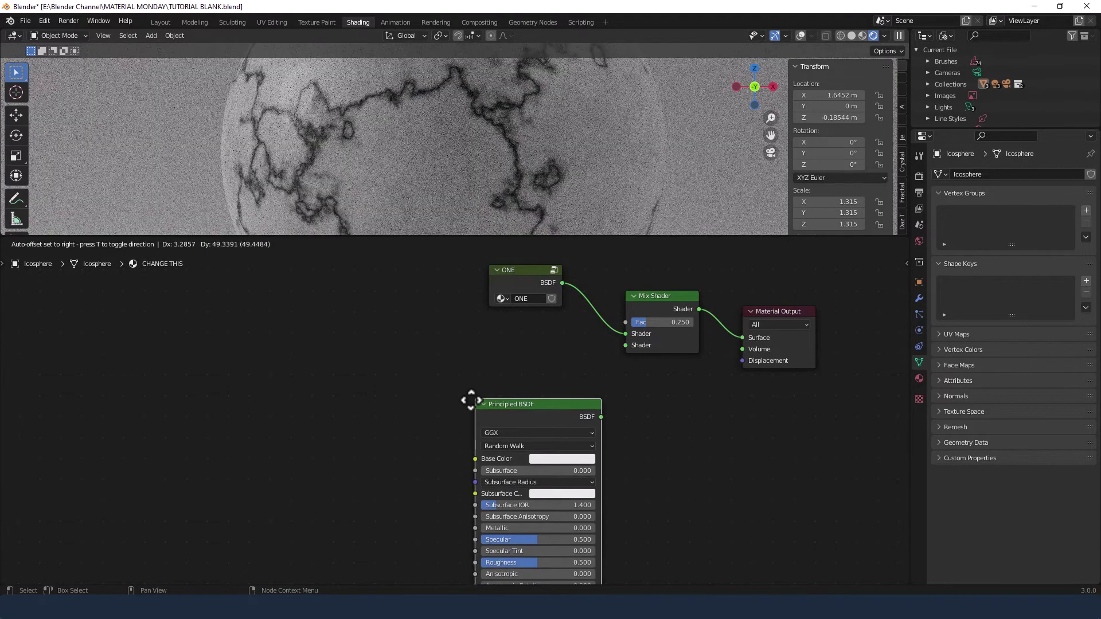
click(450, 337)
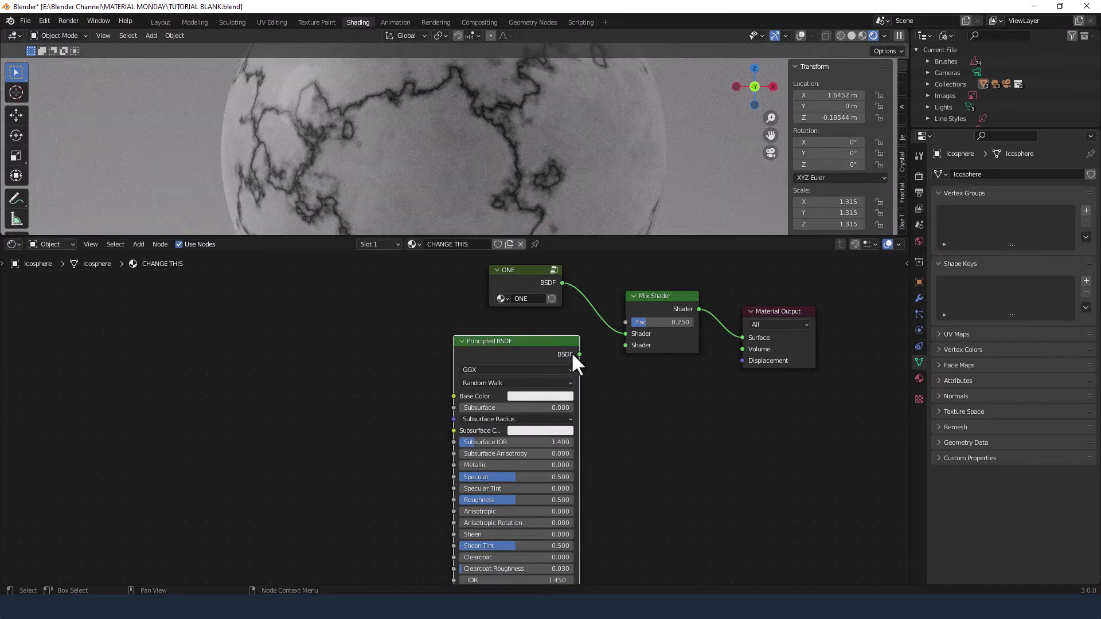
drag(579, 355, 625, 345)
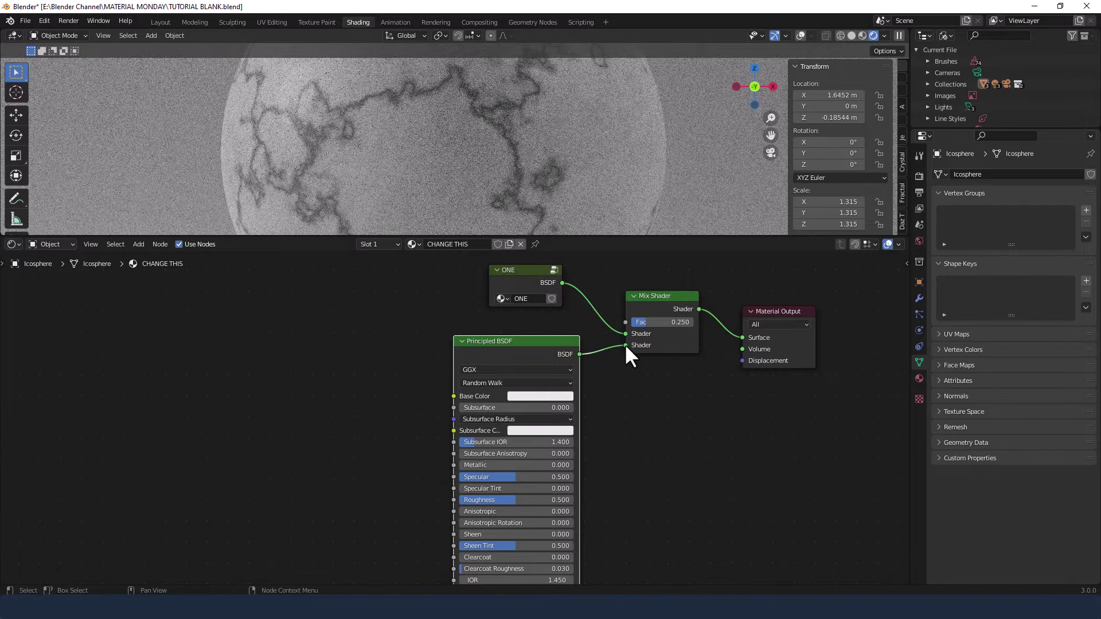
middle_drag(594, 442, 605, 354)
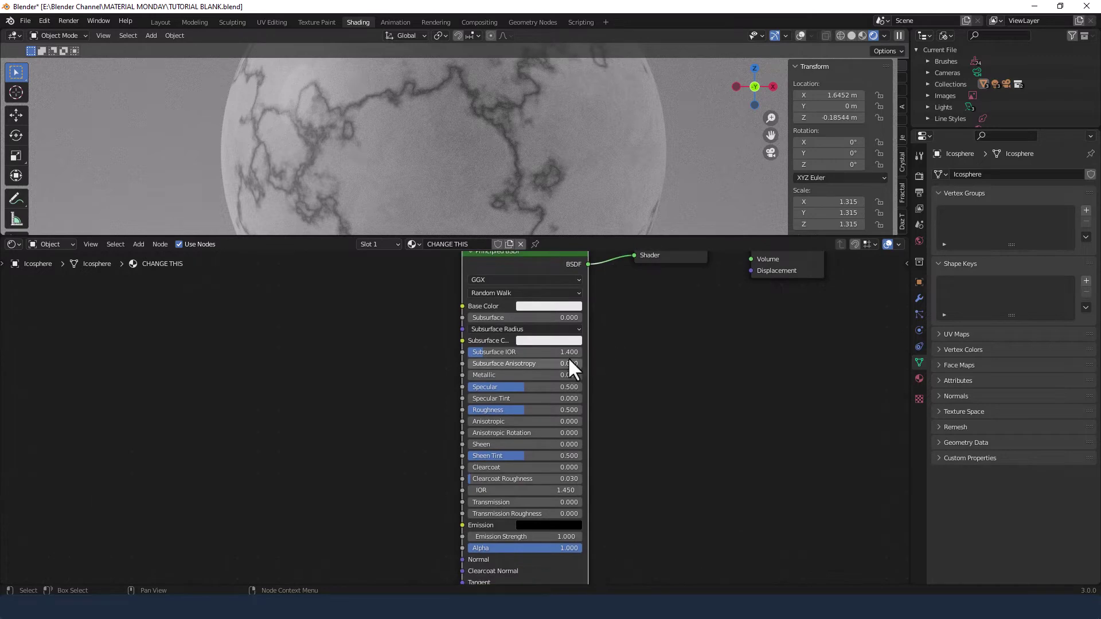
Step: Set the Principled BSDF to Metallic 0.1, Specular 1, Specular Tint 0.5, Sheen 1, Clearcoat 1
click(515, 373)
text(0.1)
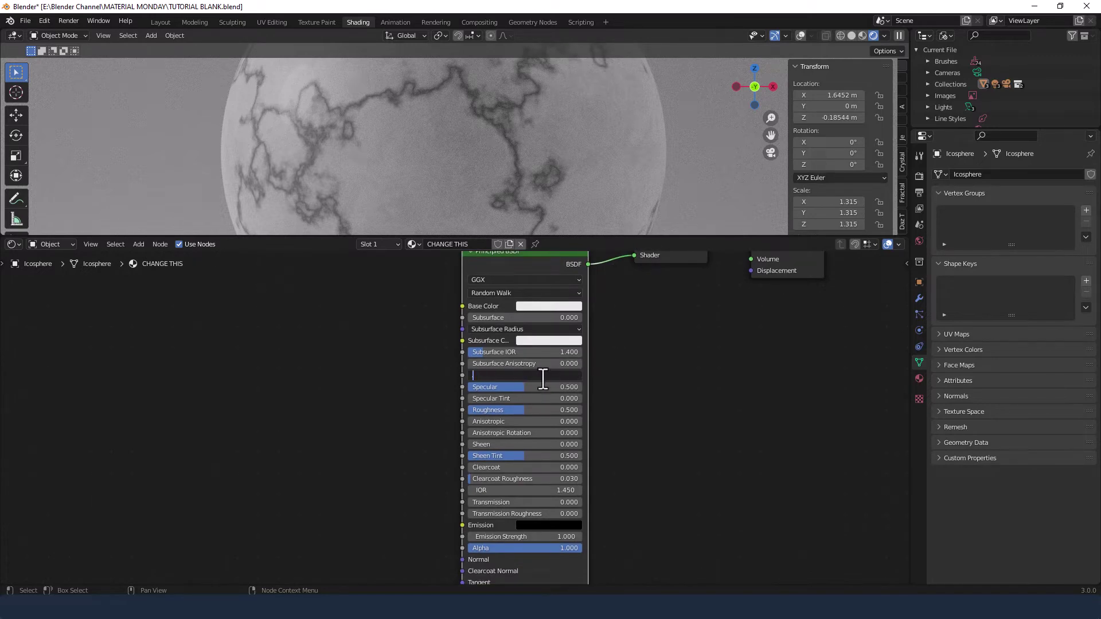
key(Tab)
text(1)
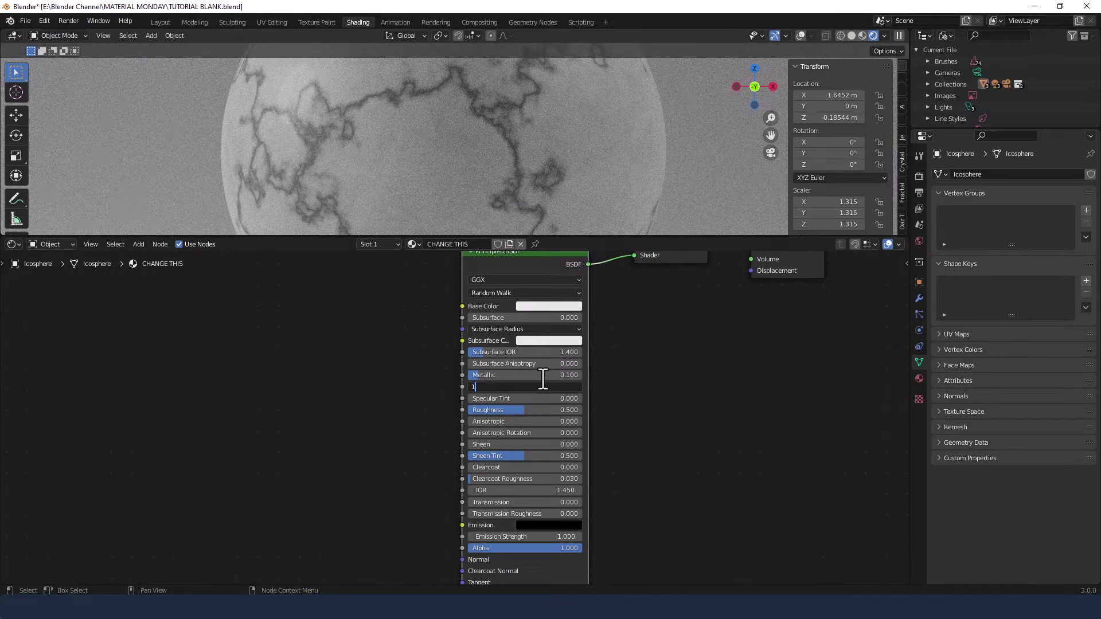
key(Tab)
text(0.5)
key(Tab)
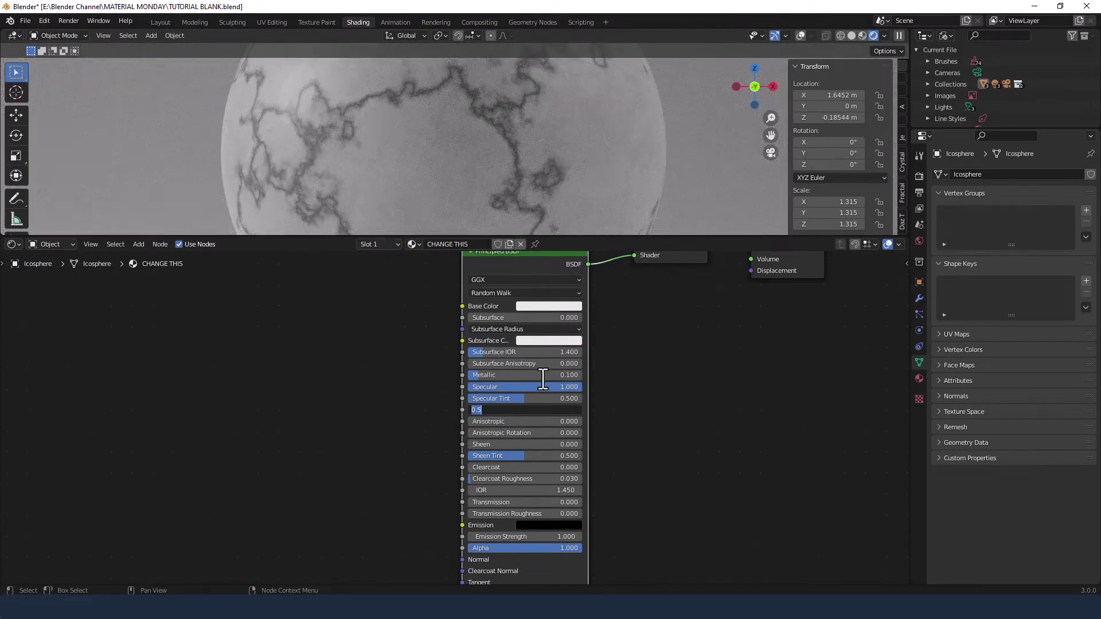
key(Tab)
key(Tab)
key(Tab)
text(1)
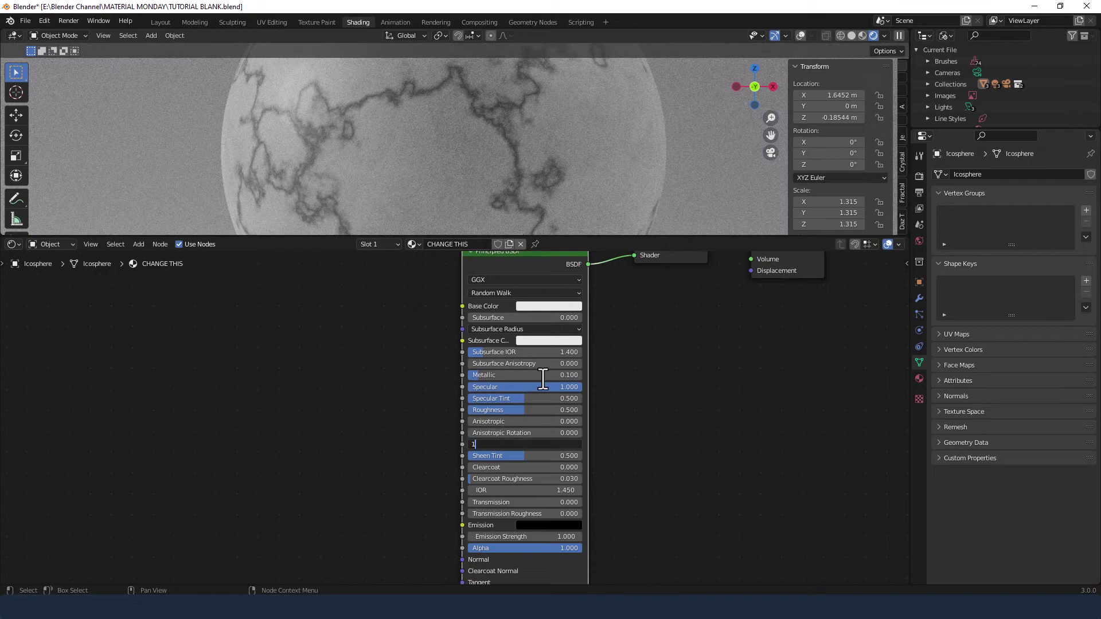
key(Tab)
key(Tab)
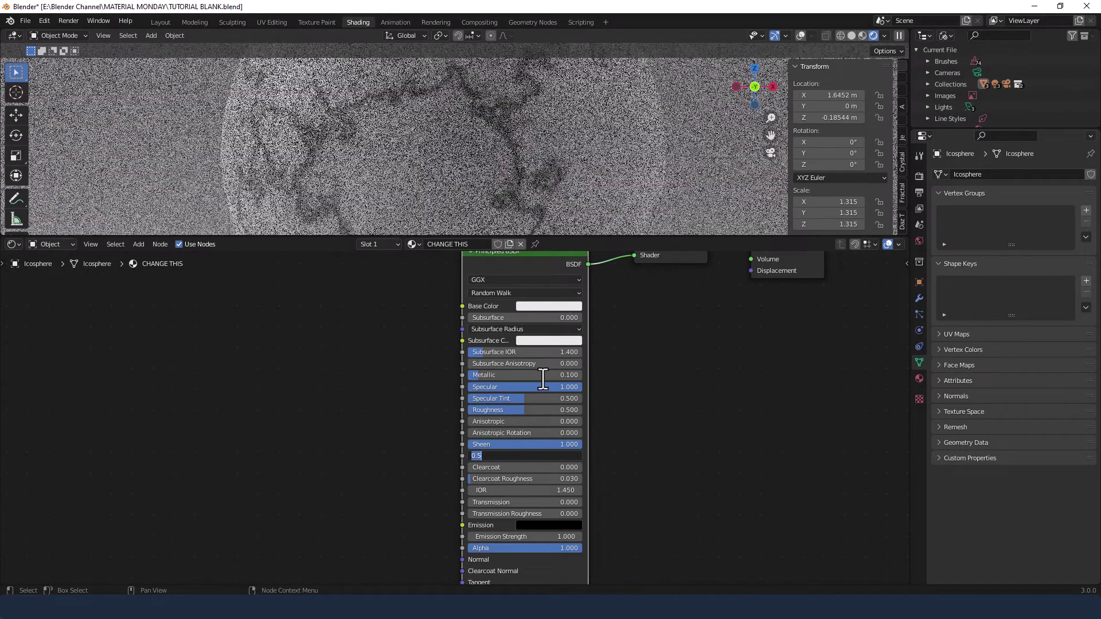
text(1)
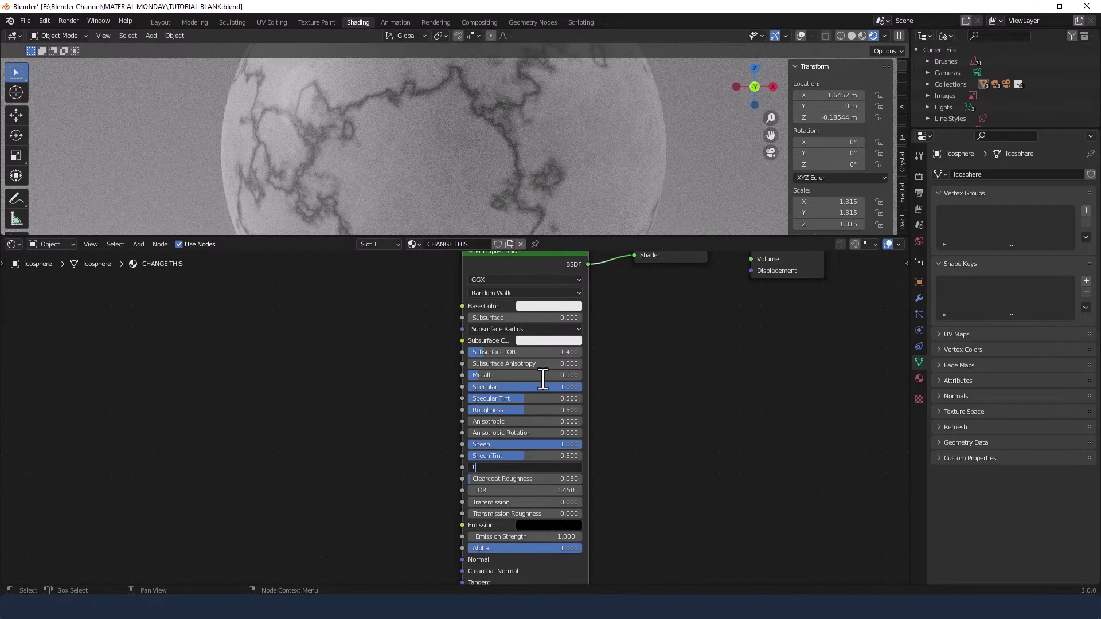
key(Return)
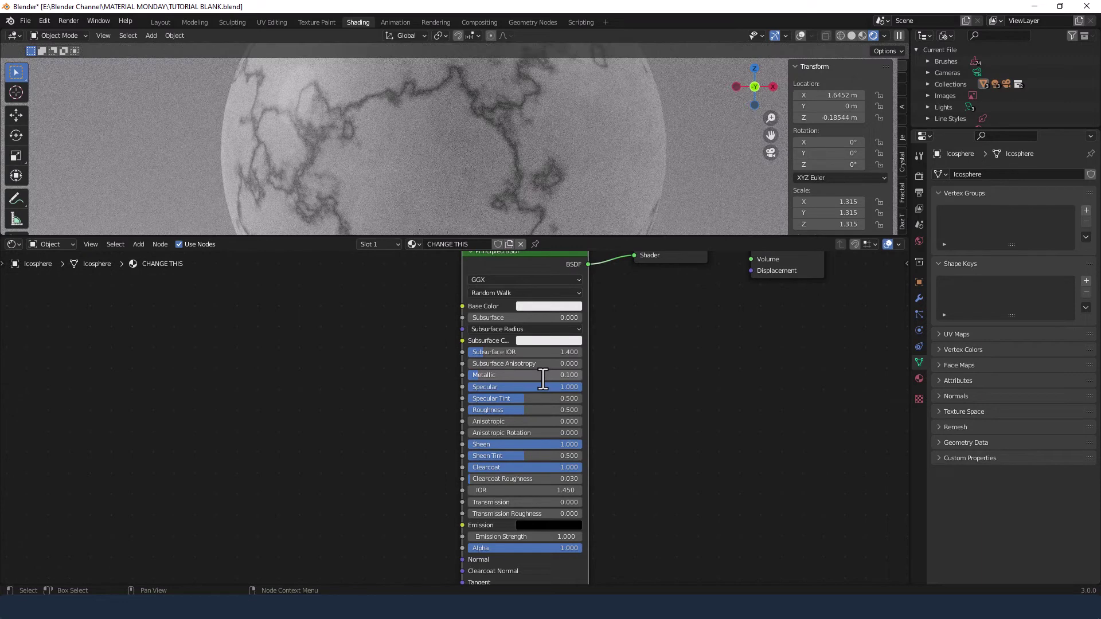
scroll(373, 343, down, 1)
middle_drag(370, 349, 524, 363)
scroll(429, 357, down, 1)
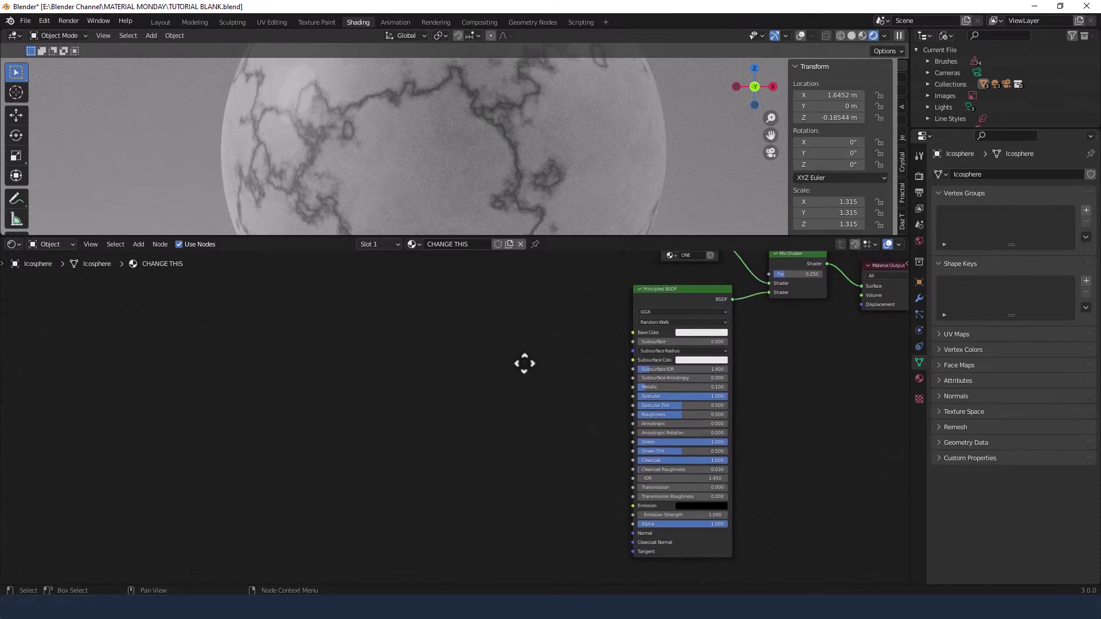
Step: Add three stacked ColorRamp nodes left of the Principled BSDF
key(shift+a)
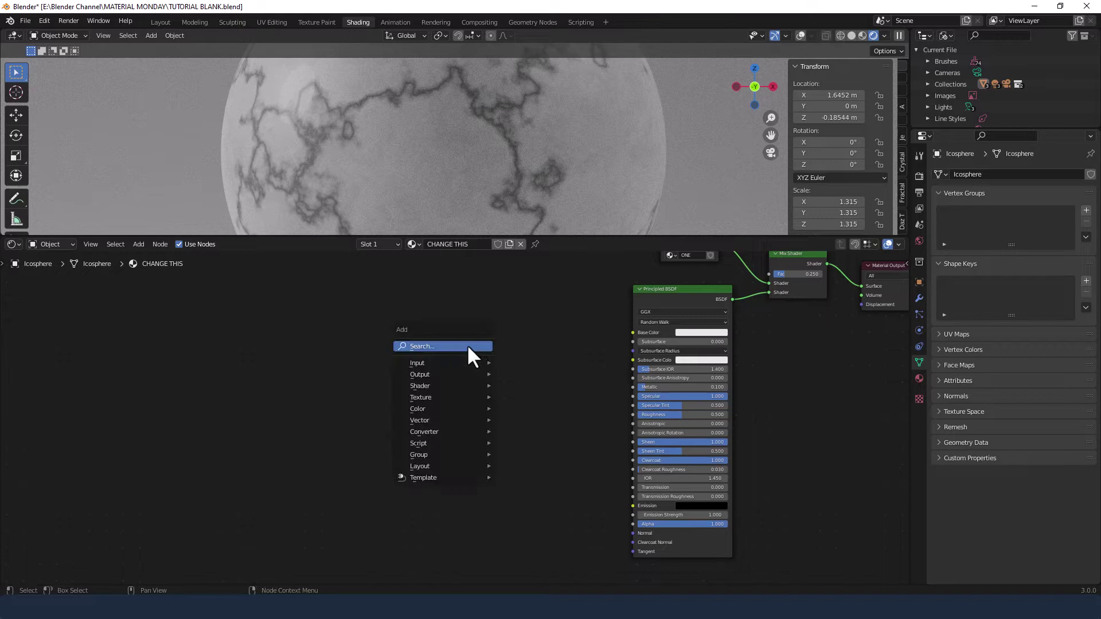
click(468, 346)
text(col)
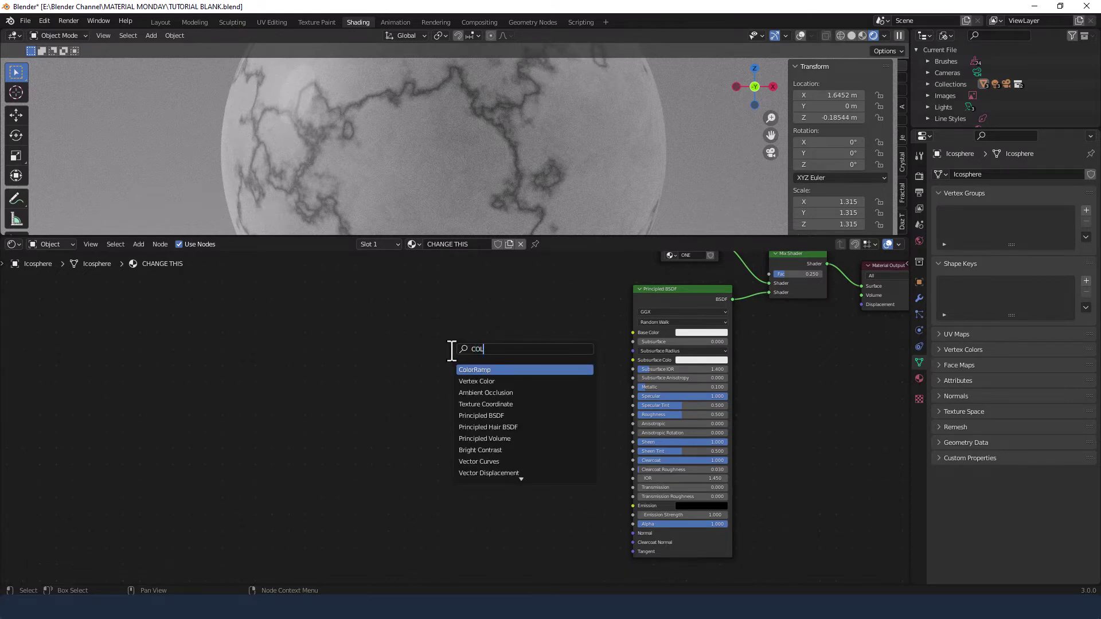
key(Return)
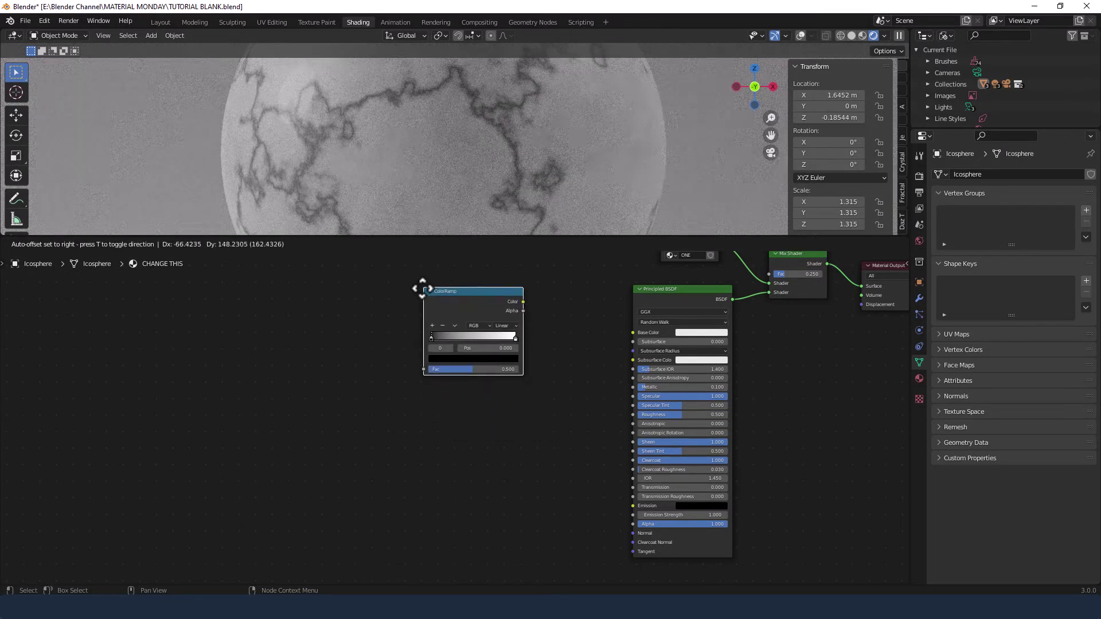
click(422, 283)
key(shift+d)
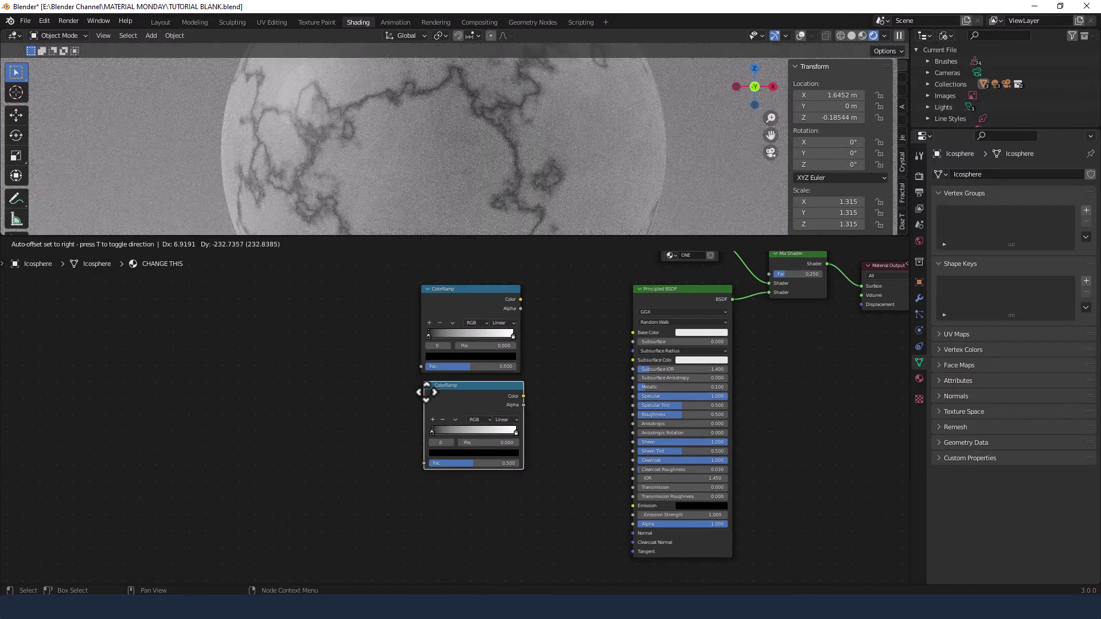
click(426, 393)
key(shift+d)
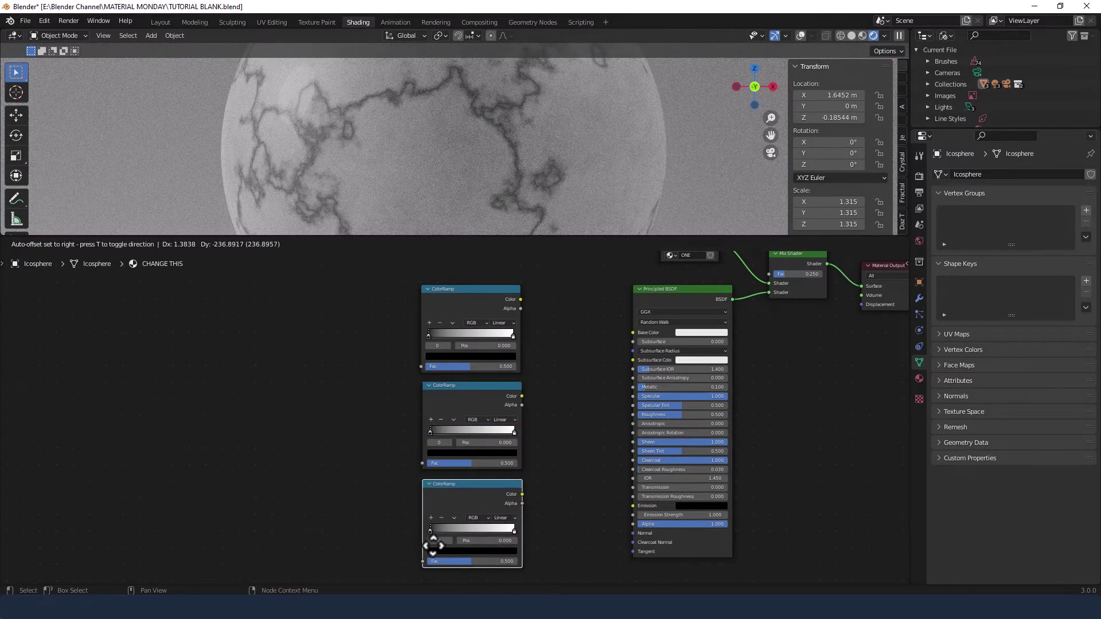
click(433, 545)
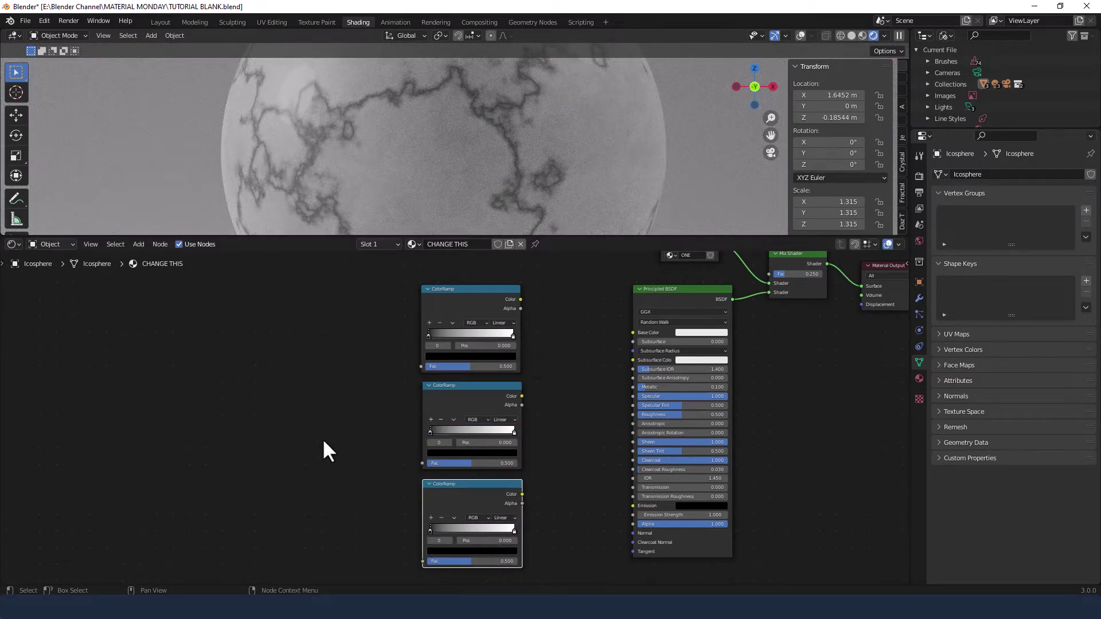
click(322, 442)
Step: Add a Voronoi Texture node left of the ColorRamps
key(shift+a)
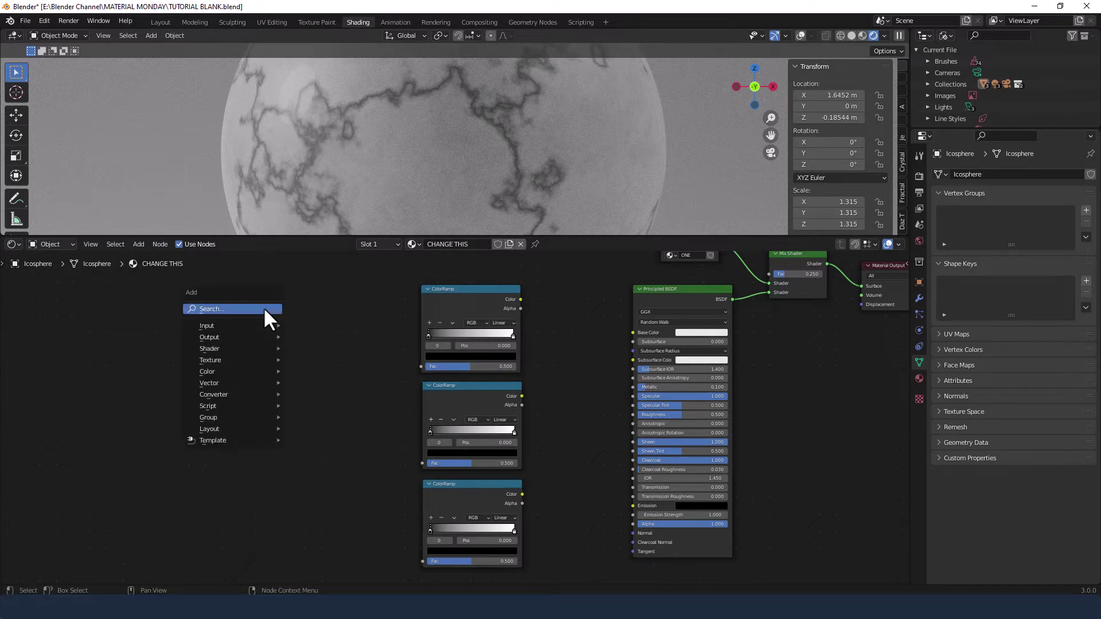
text(VOR)
key(Return)
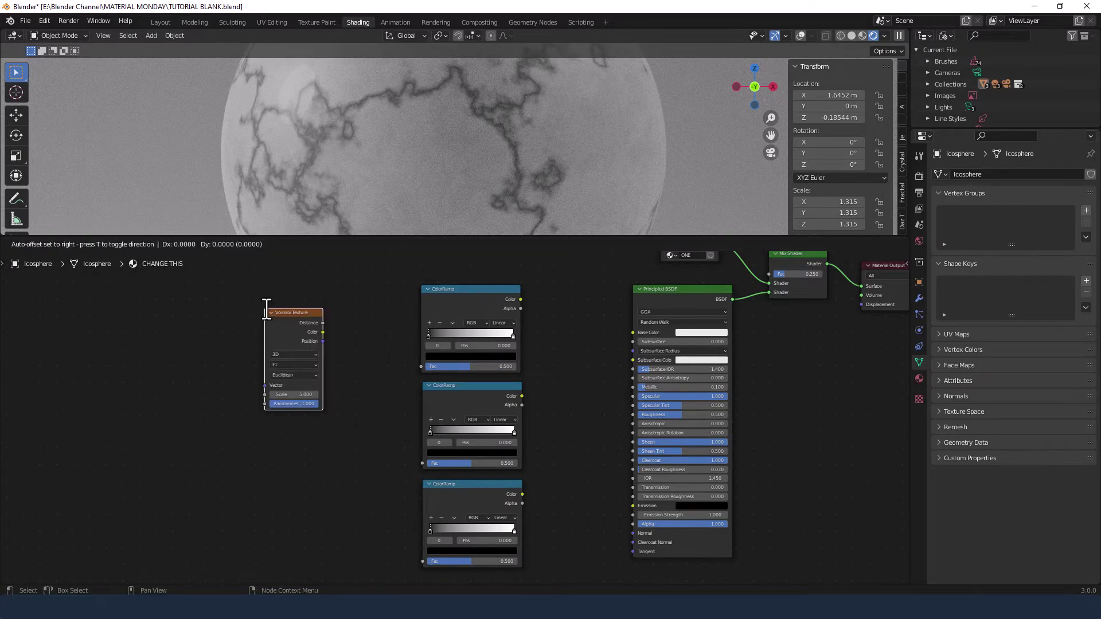
click(320, 285)
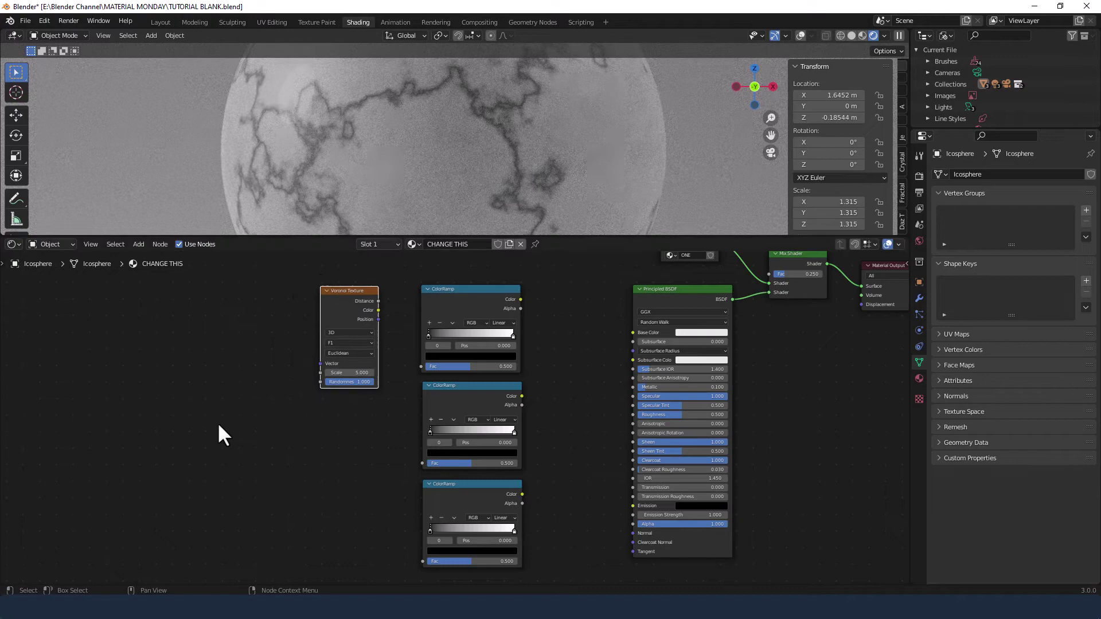
click(216, 422)
Step: Add two Noise Texture nodes below the Voronoi Texture
key(shift+a)
click(214, 422)
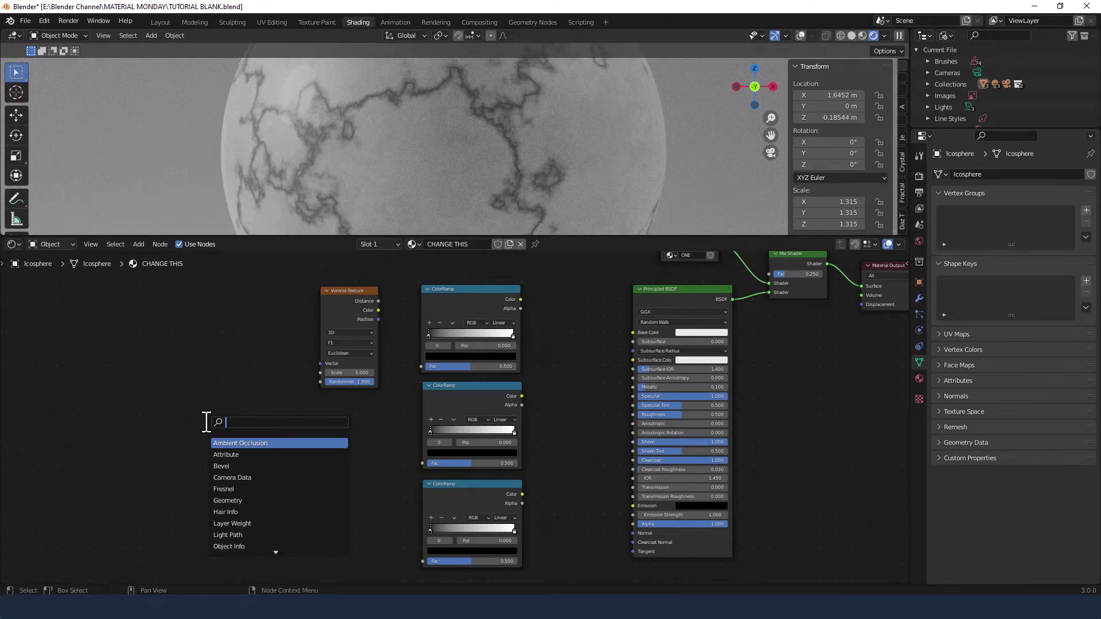
text(NOIS)
key(Down)
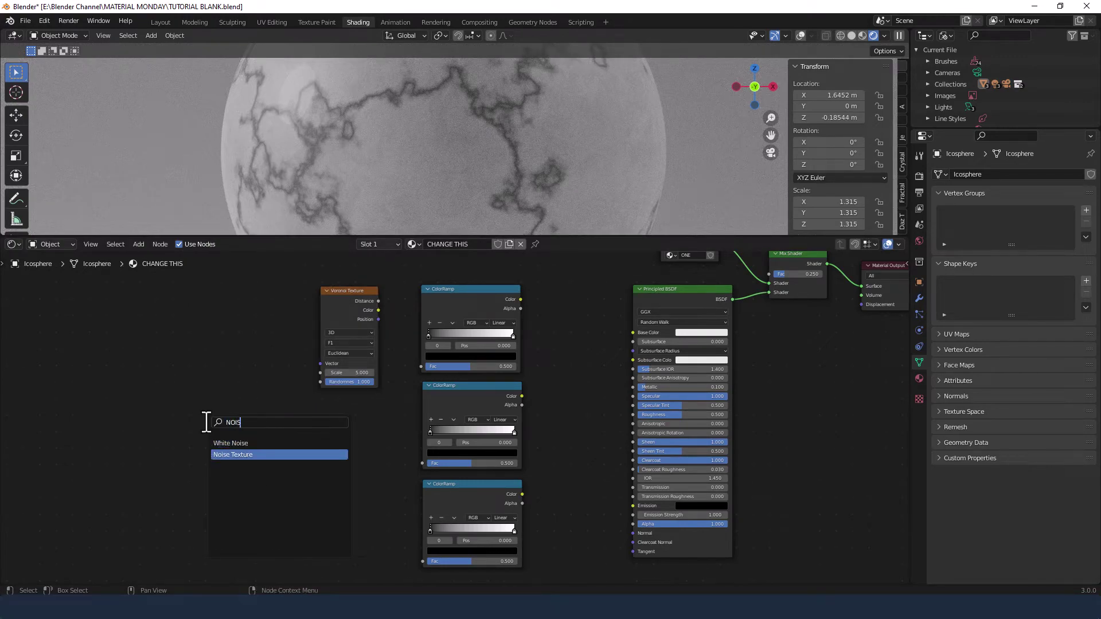
key(Return)
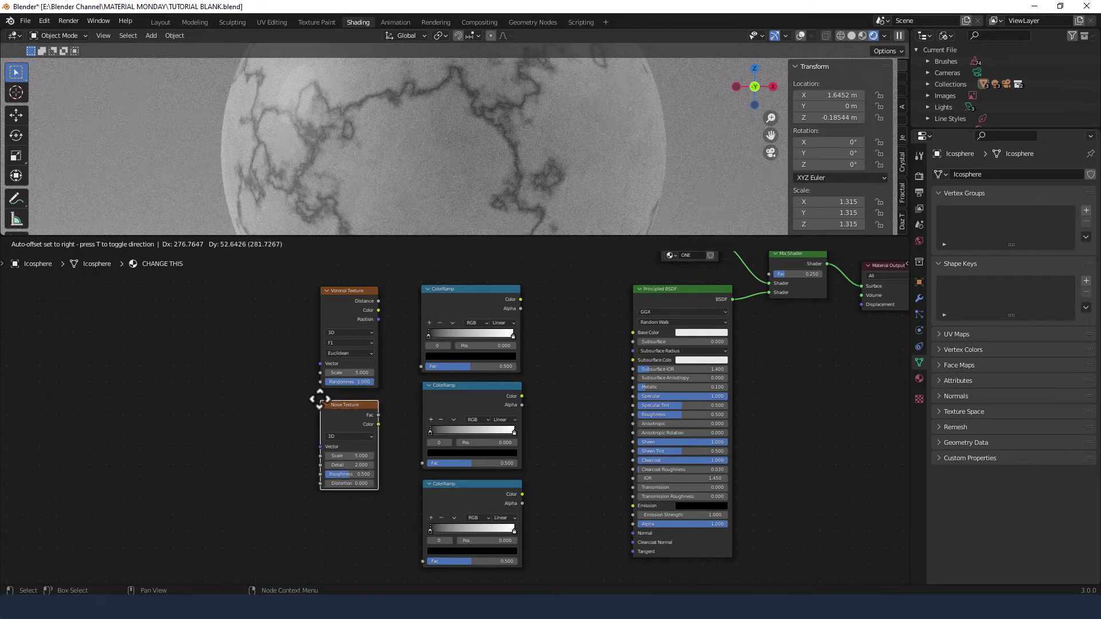
click(319, 397)
key(shift+d)
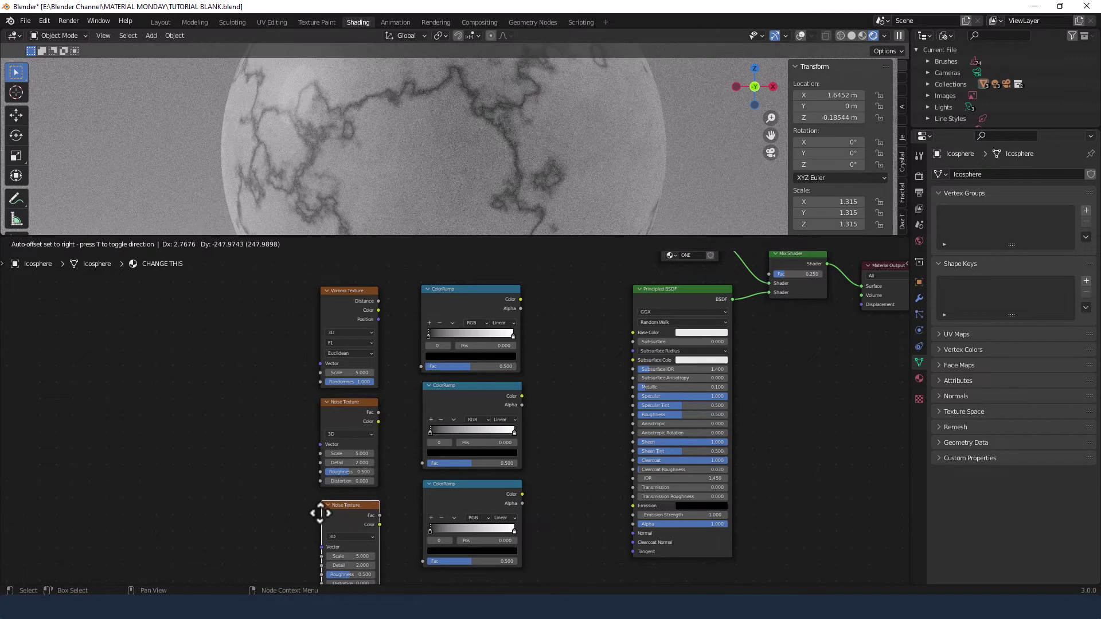
click(319, 509)
middle_drag(243, 463, 347, 465)
Step: Add a Mapping node left of the texture nodes
key(shift+a)
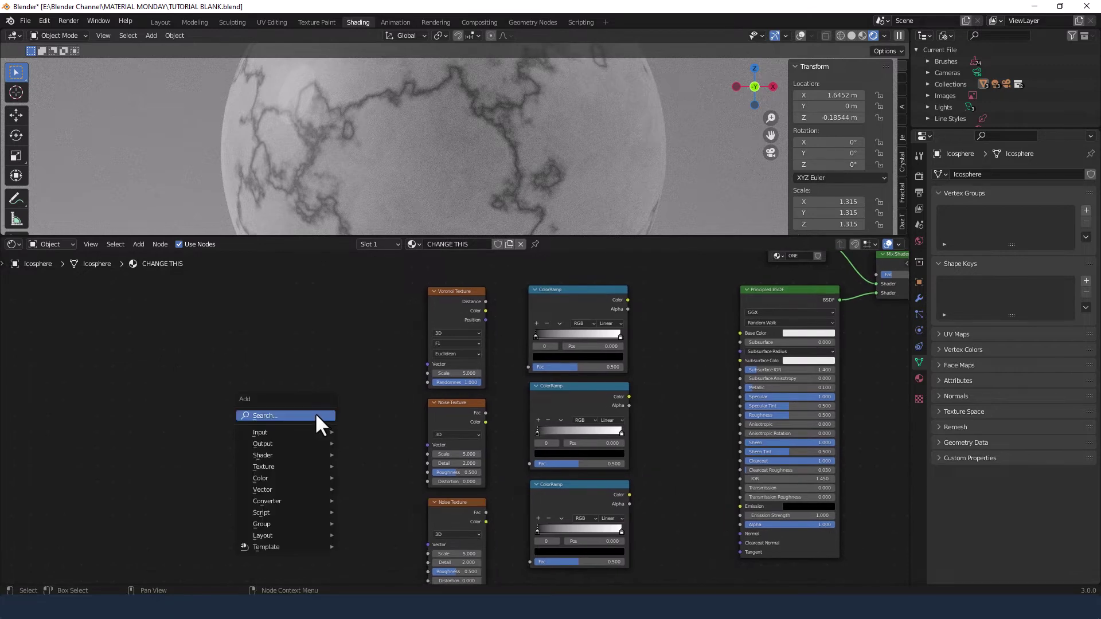
text(MAPP)
key(Return)
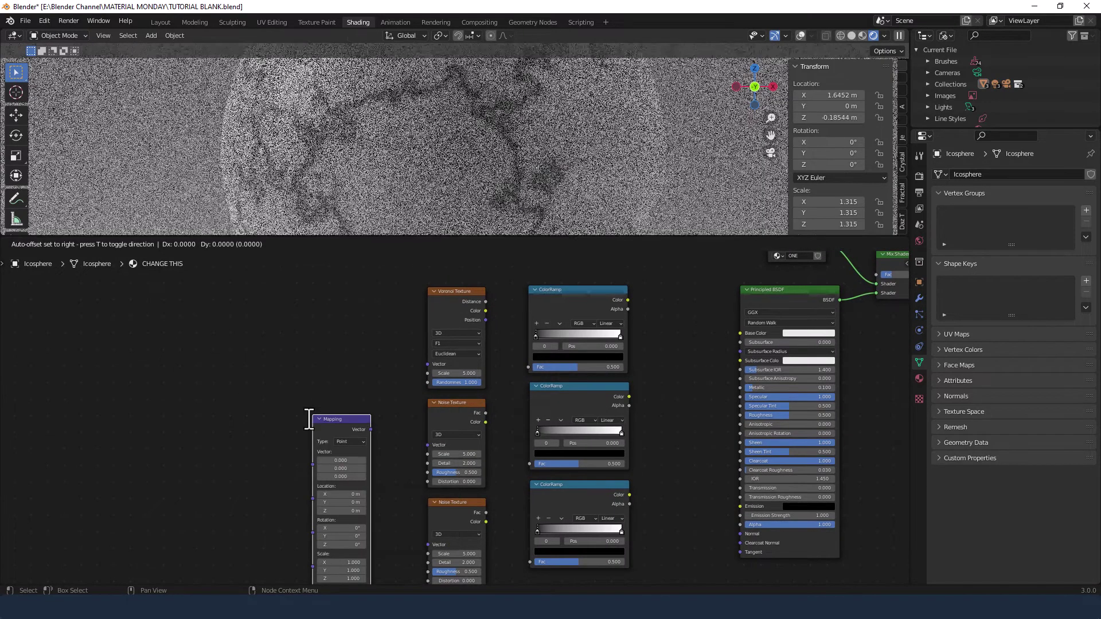
click(322, 344)
Step: Add a Texture Coordinate node left of the Mapping node
key(shift+a)
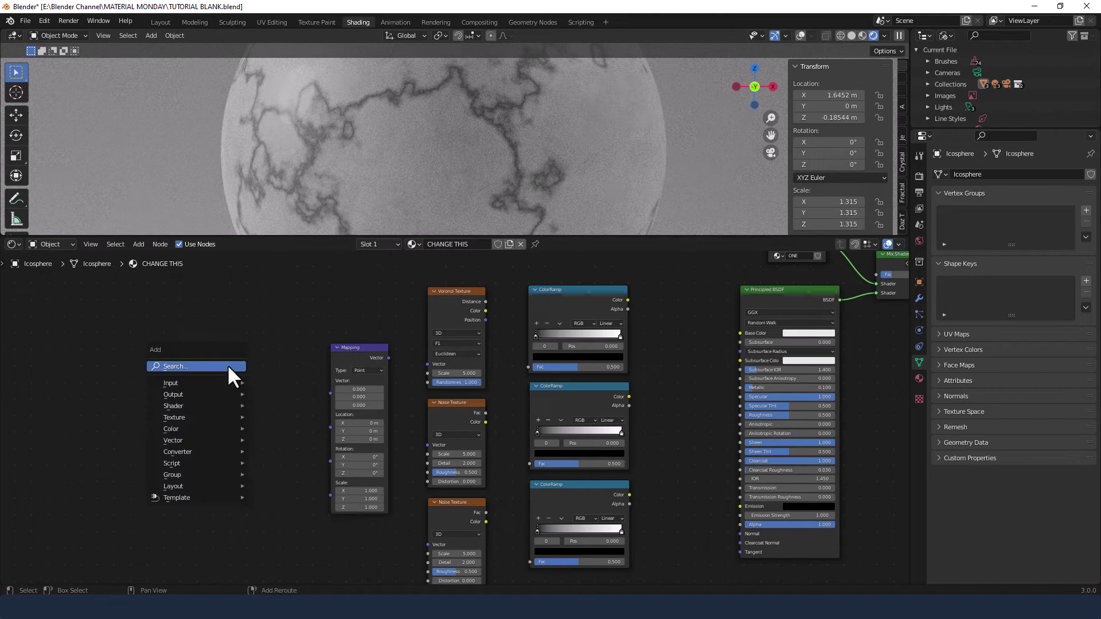
text(TEXT)
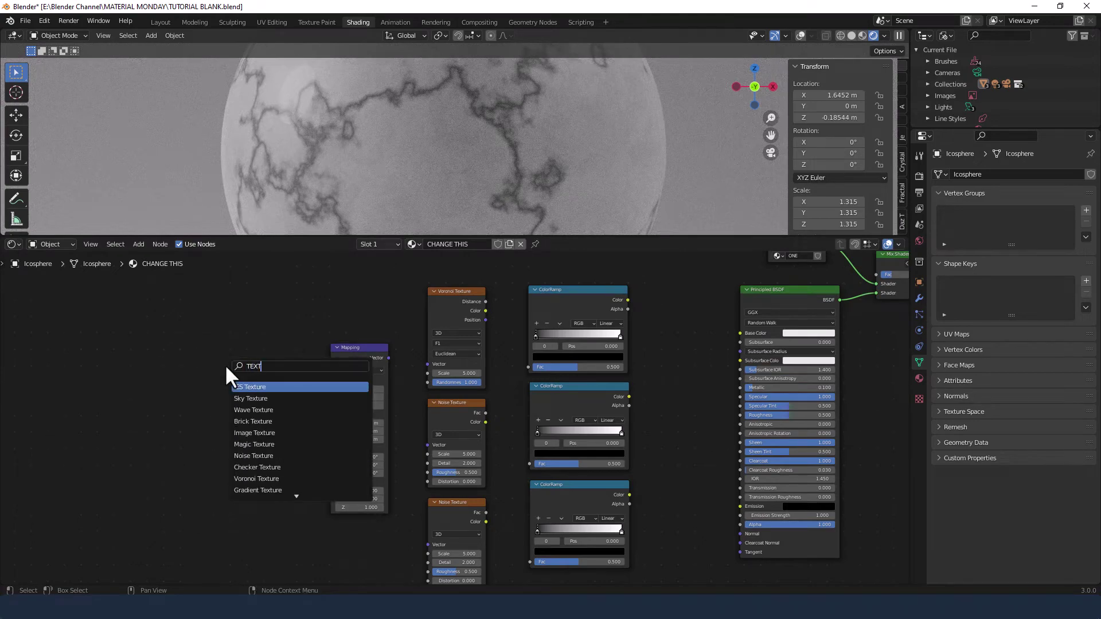
text(CH)
key(Return)
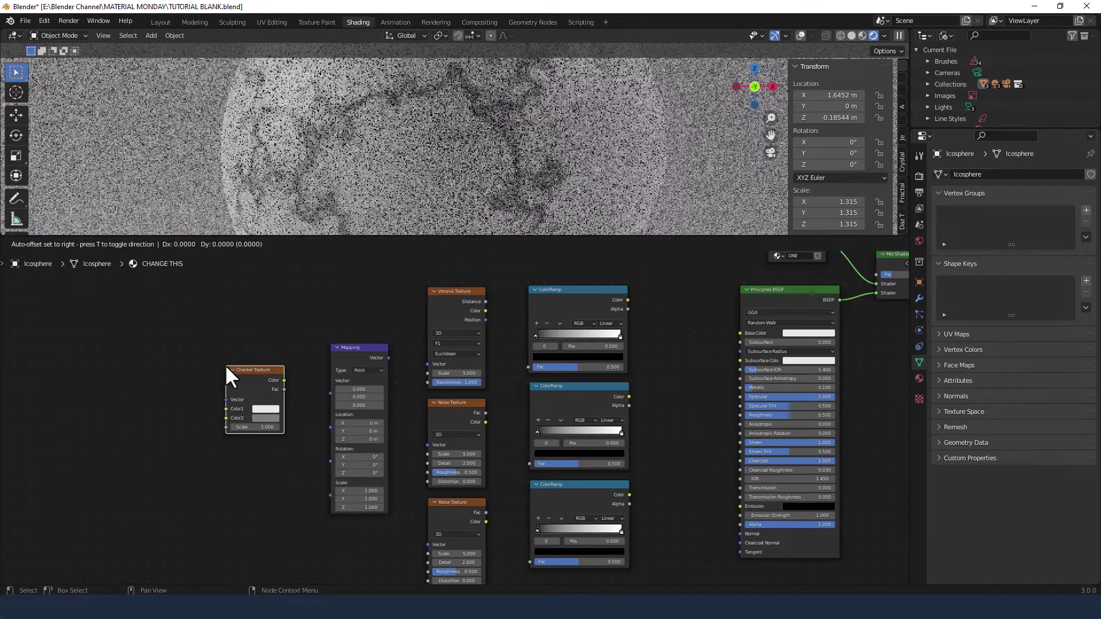
click(218, 367)
key(x)
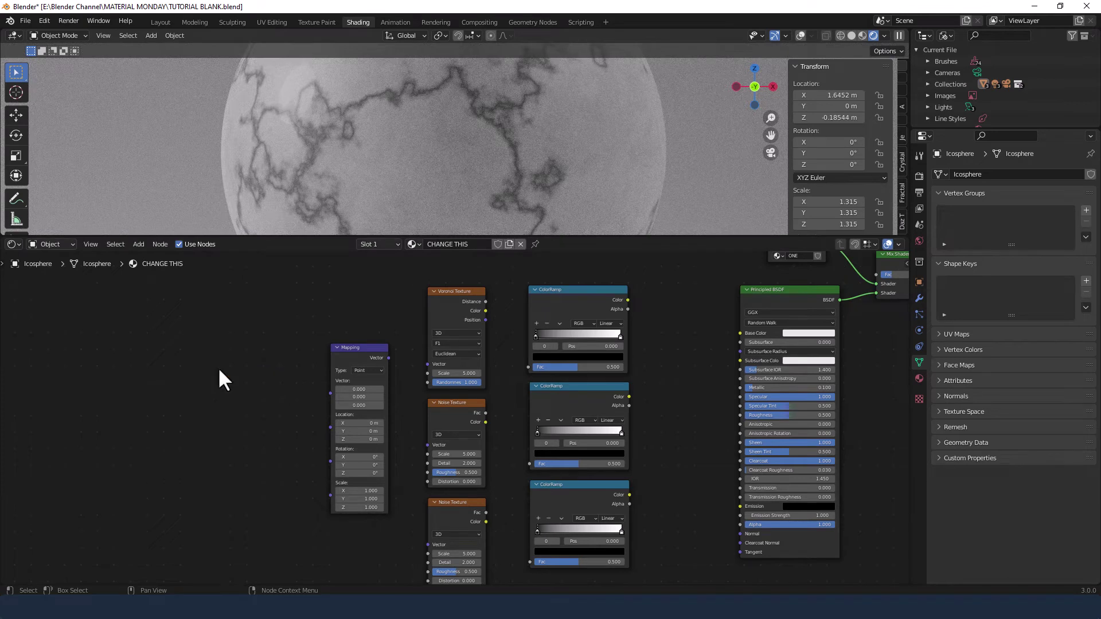
key(shift+a)
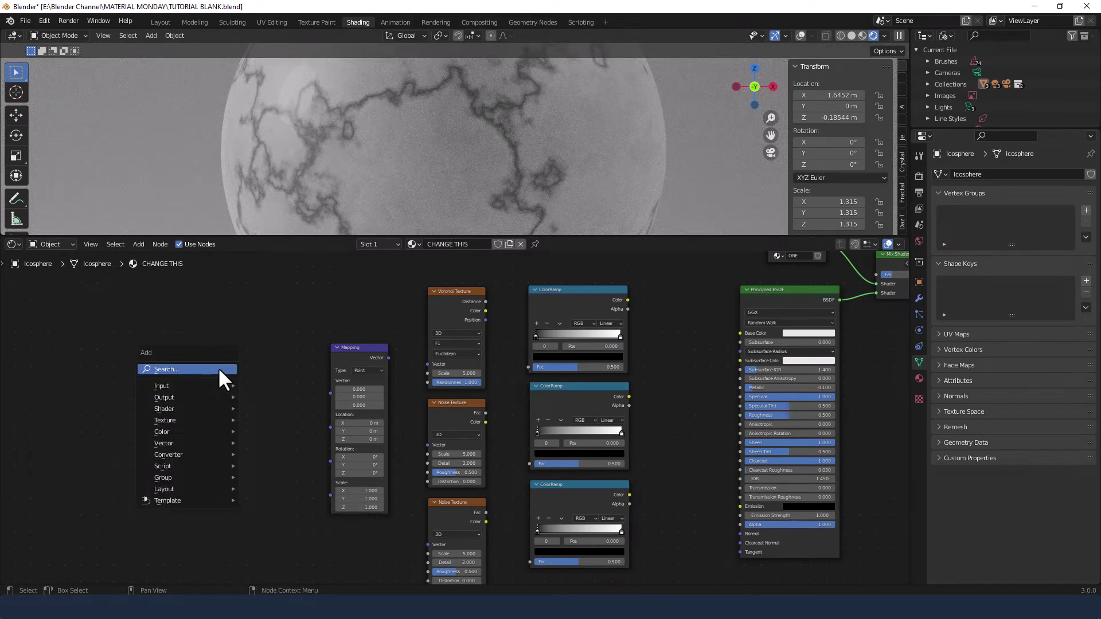
text(TEXTURE C)
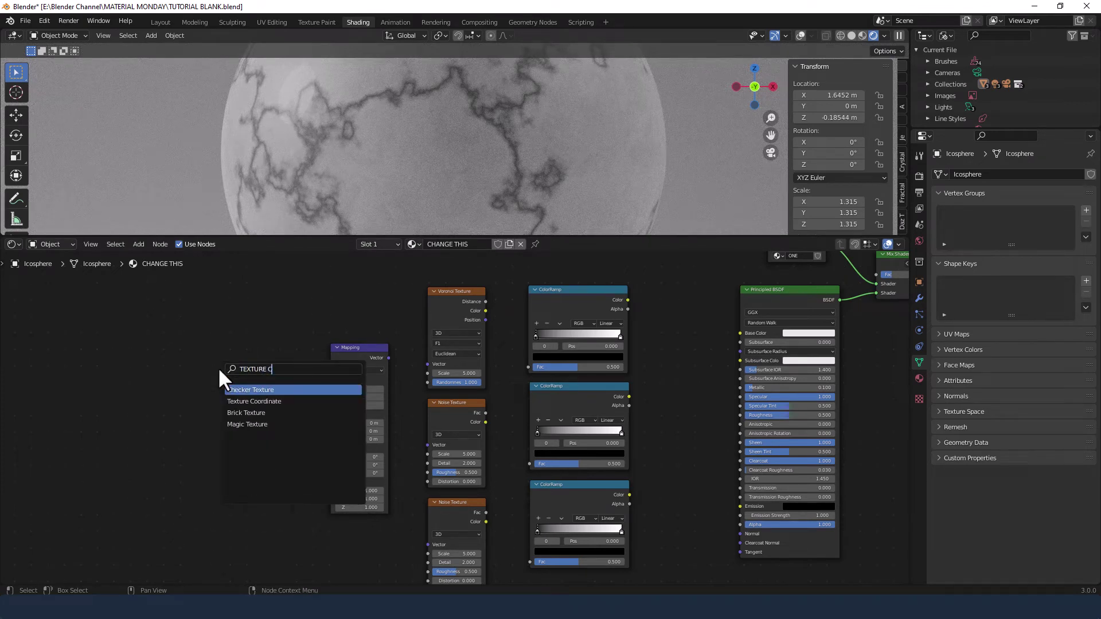
key(Down)
key(Return)
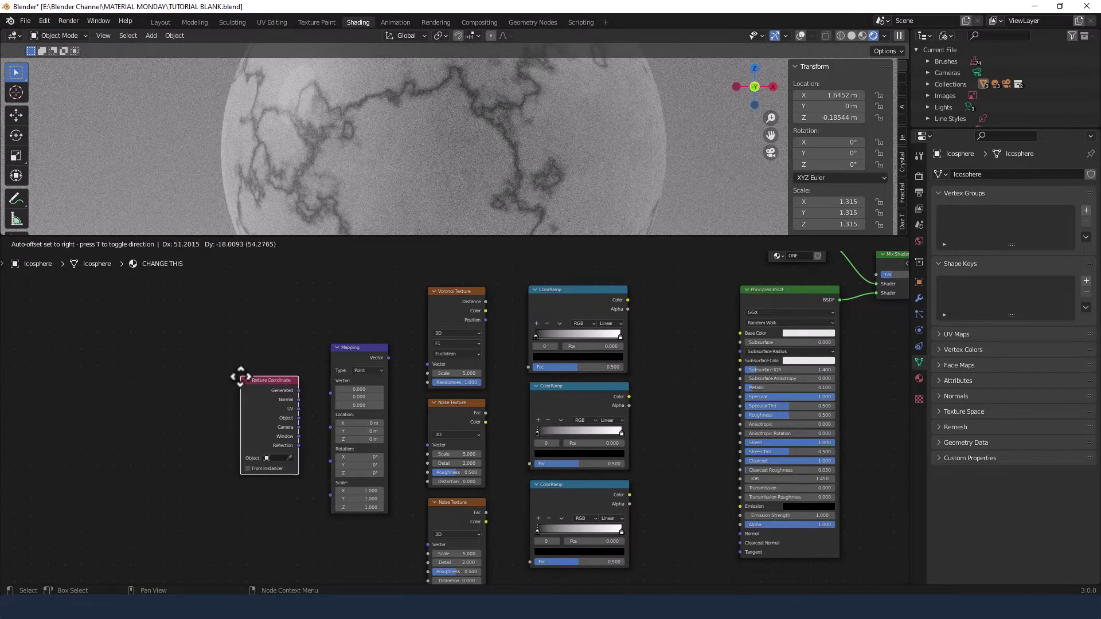
click(239, 376)
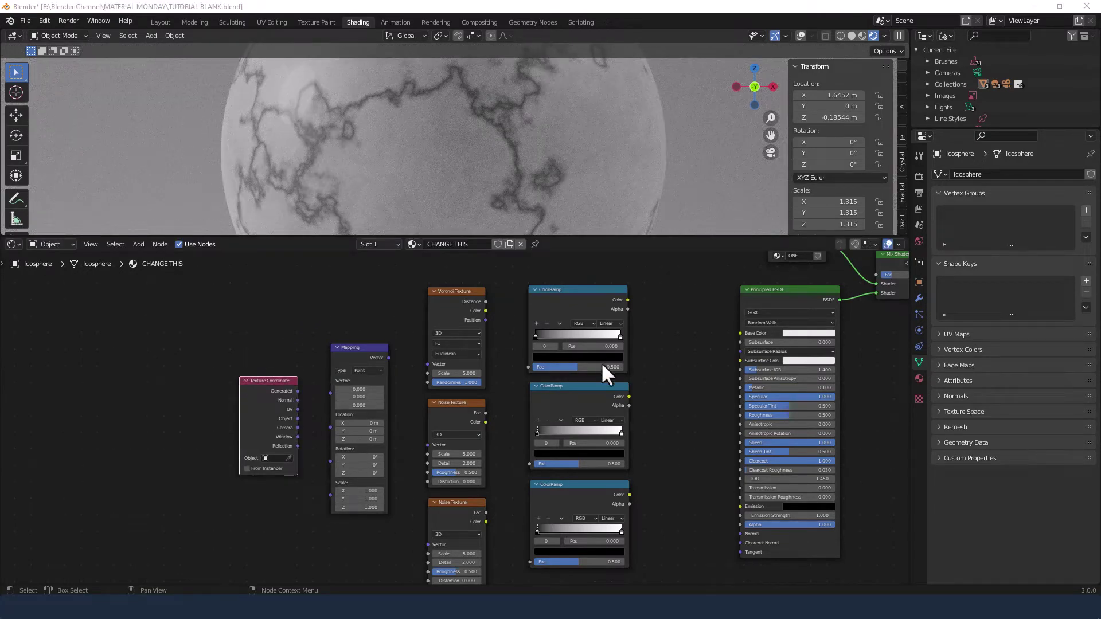
Step: Mix the top two ColorRamps with a Mix node set to Fac 0.350
middle_drag(667, 362, 548, 359)
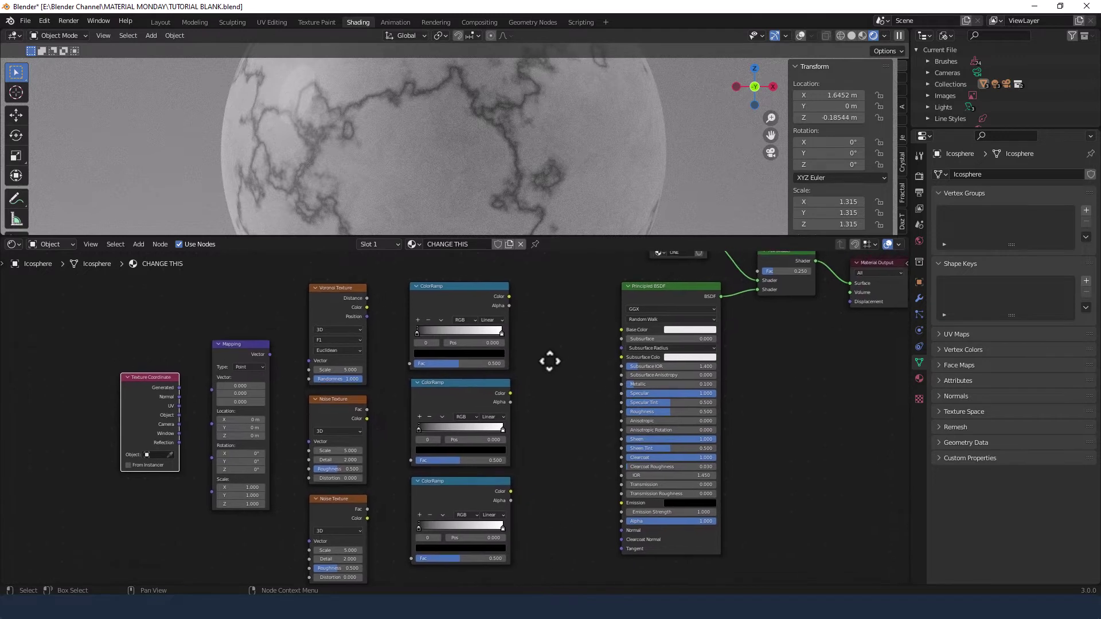
ctrl+shift+click(462, 305)
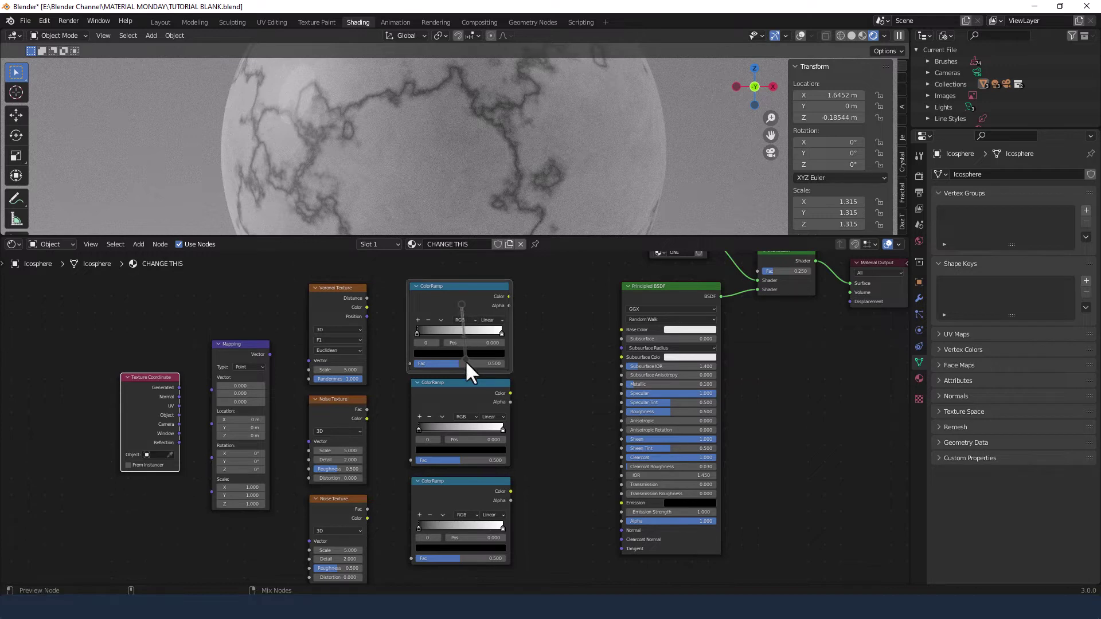
ctrl+shift+right_drag(465, 360, 466, 397)
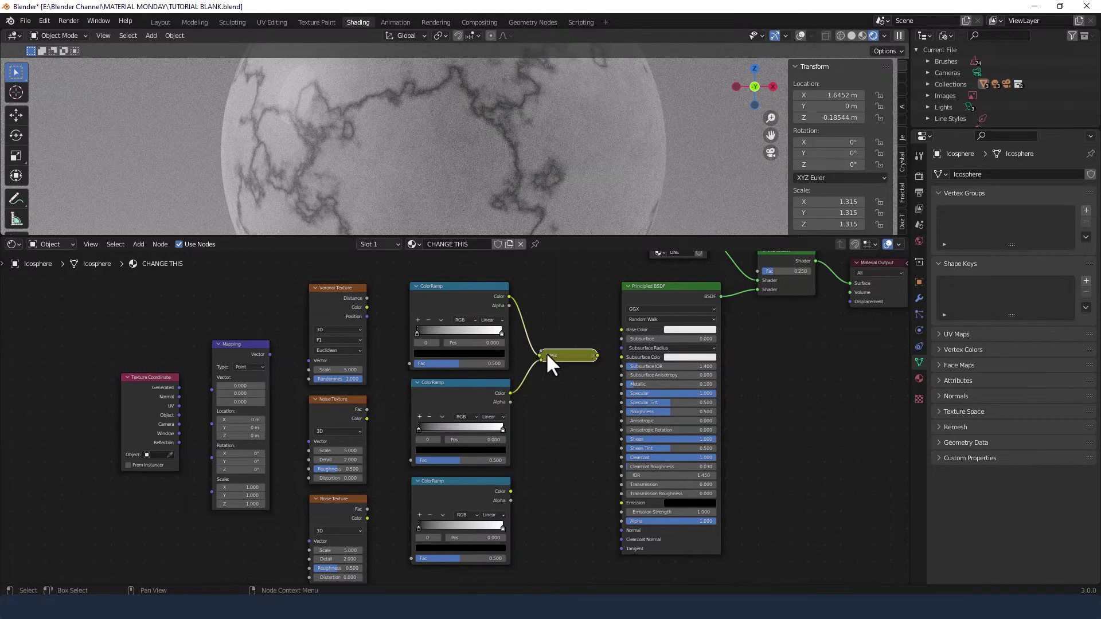
click(546, 355)
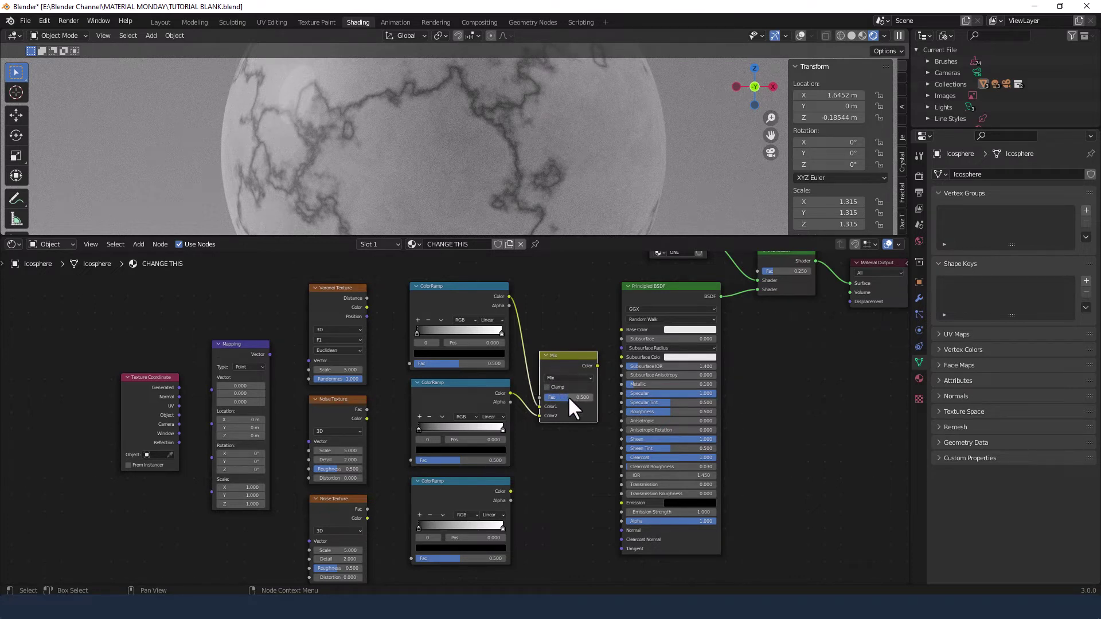
click(568, 397)
key(BackSpace)
text(.35)
key(Return)
Step: Duplicate the Mix node, chain the third ColorRamp into it, and wire it to Base Color
drag(115, 310, 481, 432)
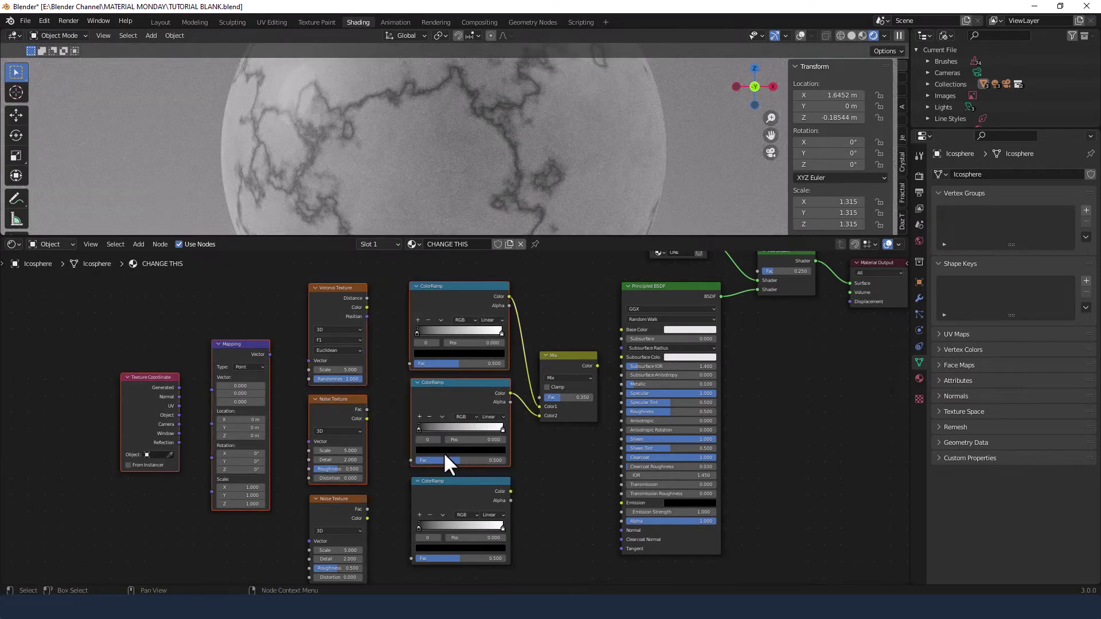
drag(127, 338, 516, 570)
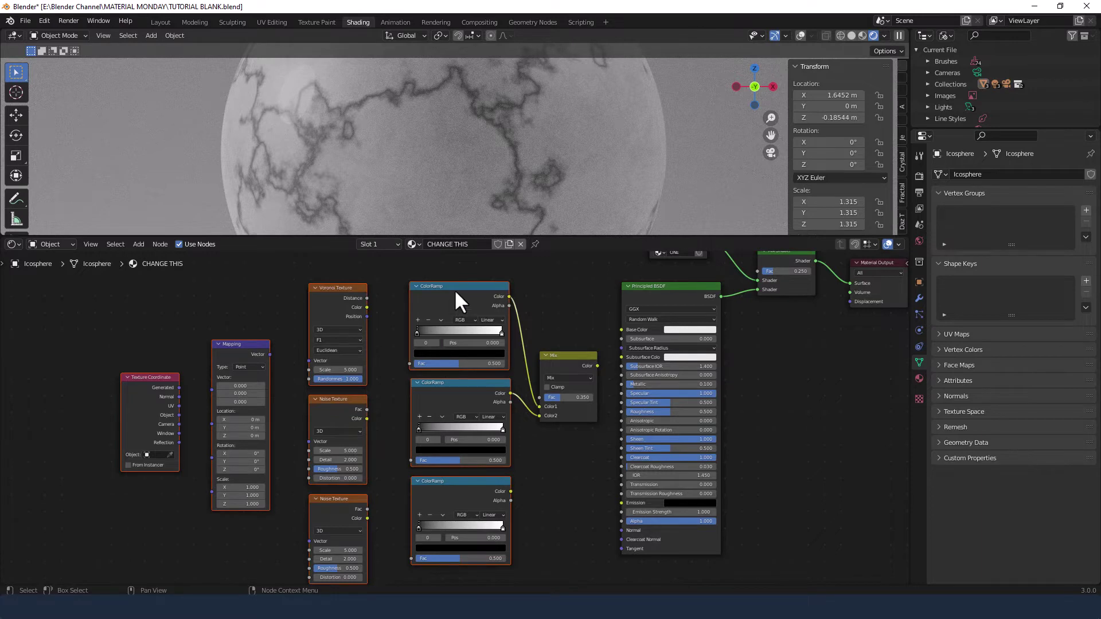
drag(454, 289, 375, 291)
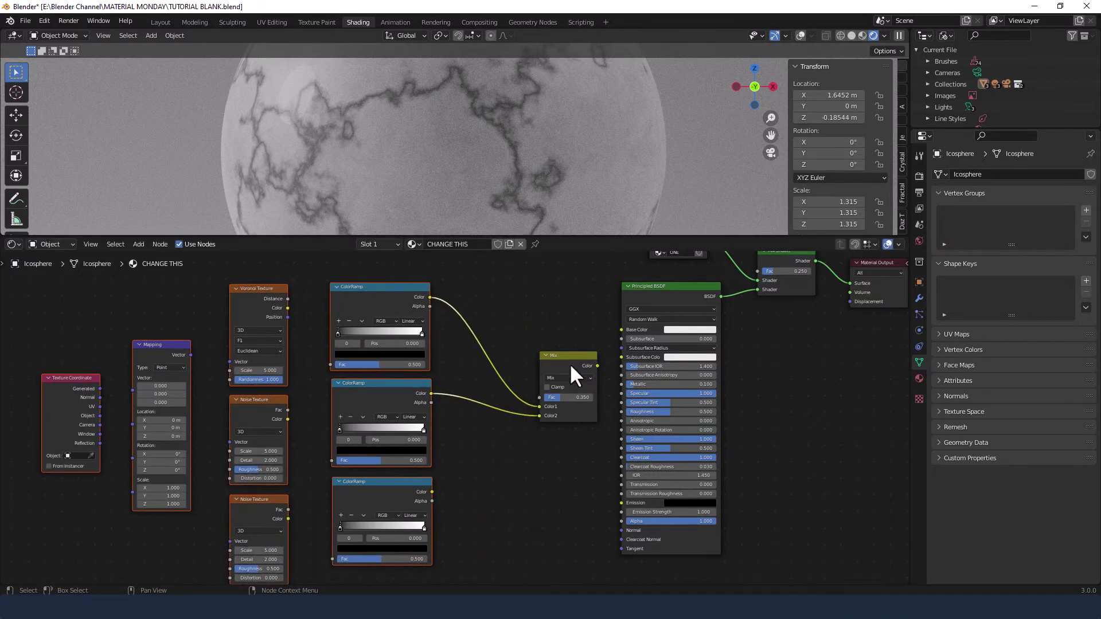
drag(571, 367, 494, 331)
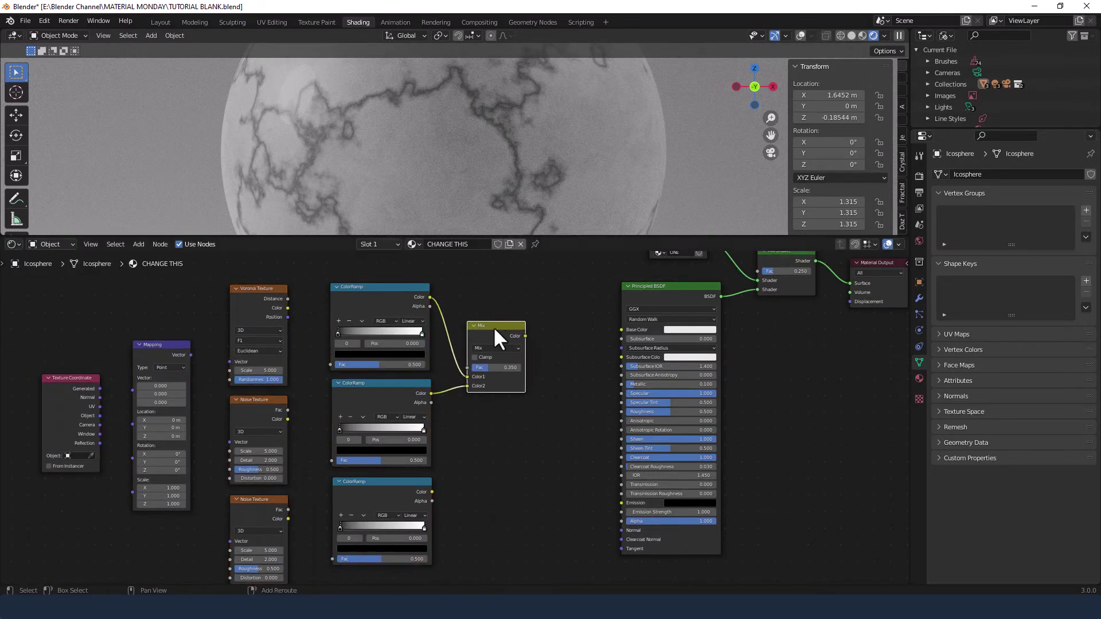
key(shift+d)
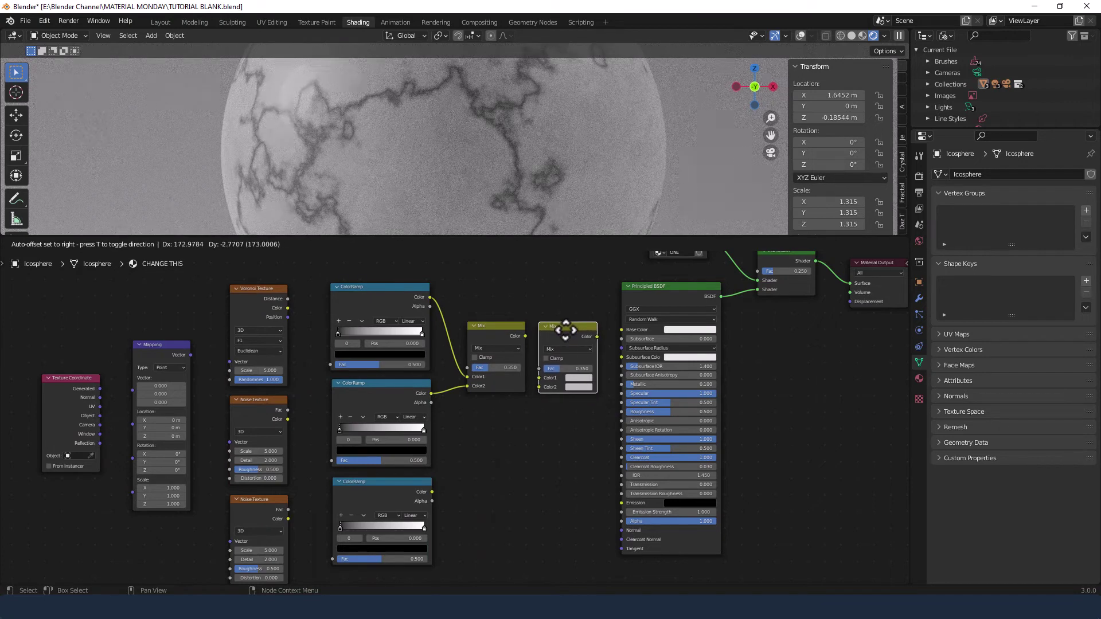
click(566, 330)
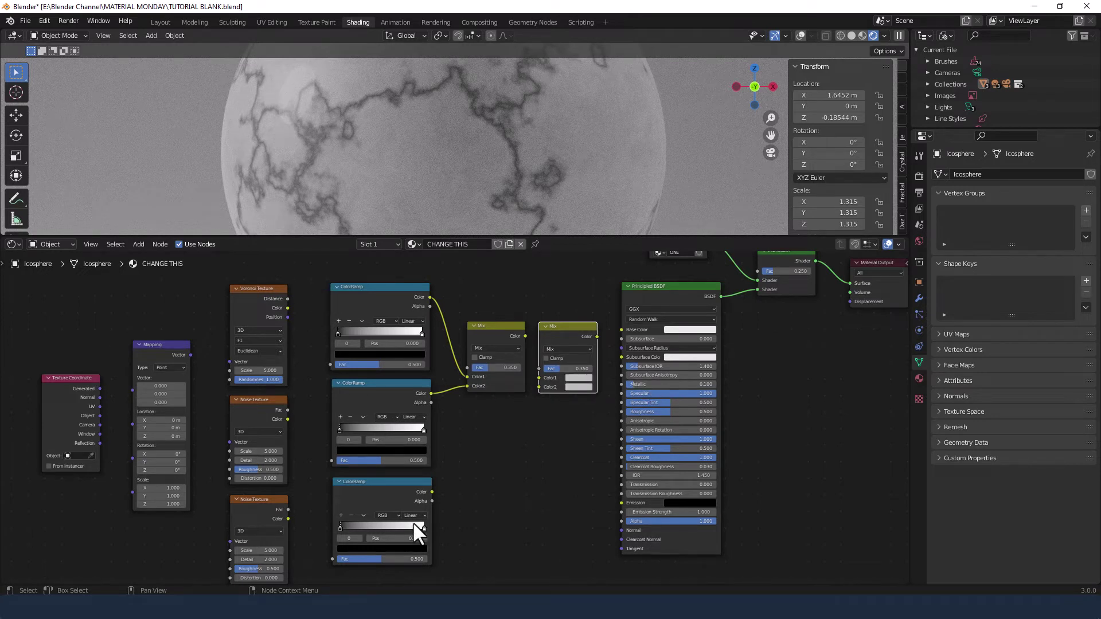
drag(524, 335, 537, 377)
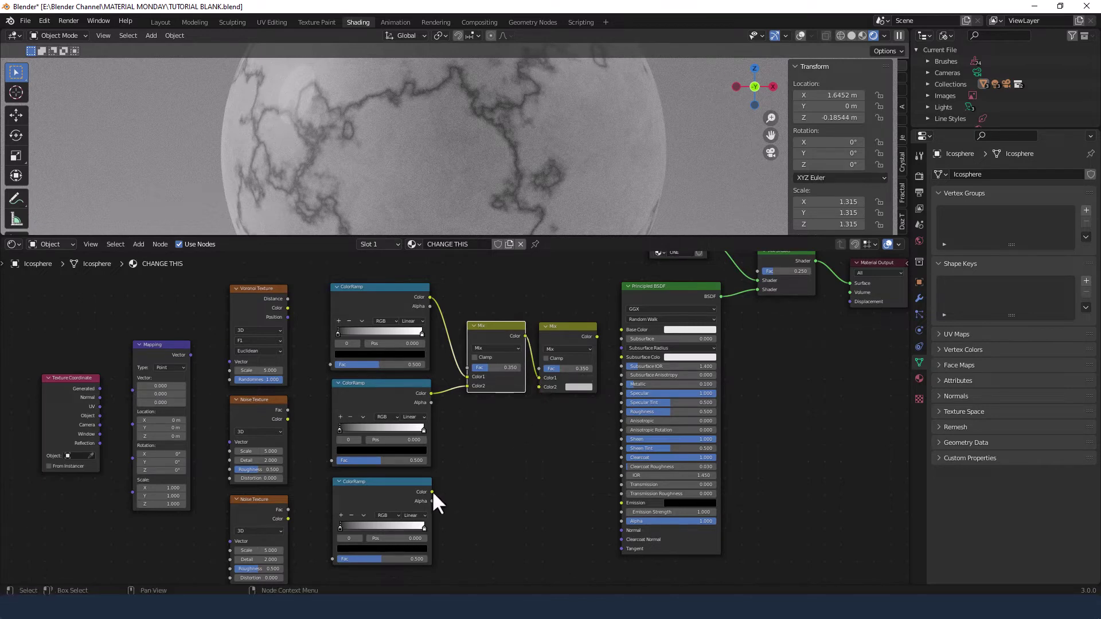
drag(432, 491, 537, 389)
drag(597, 336, 621, 330)
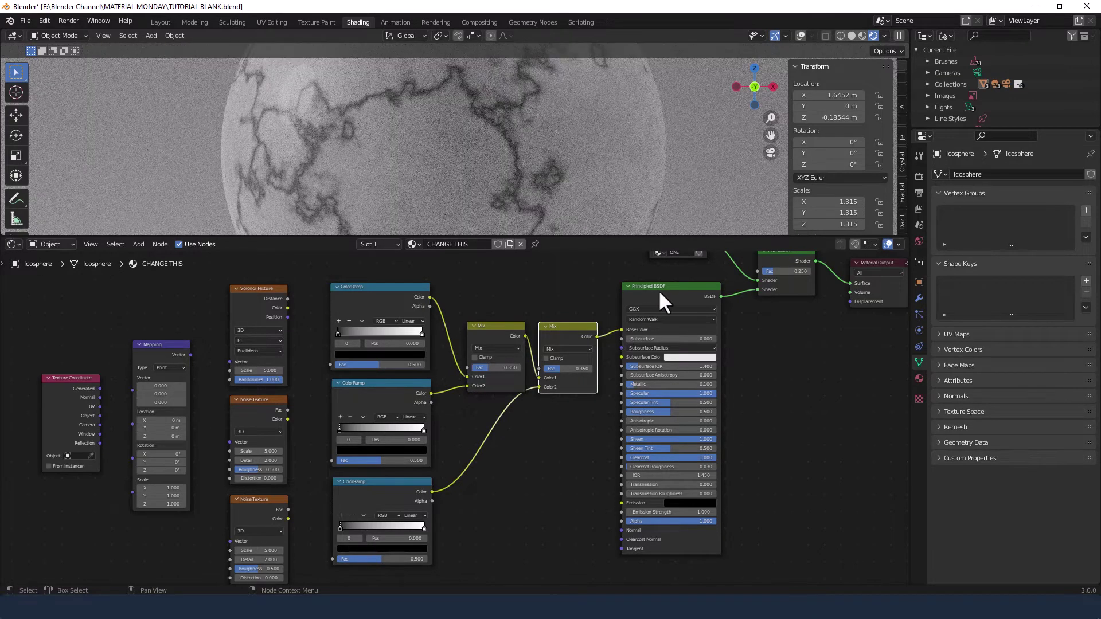
middle_drag(545, 421, 641, 421)
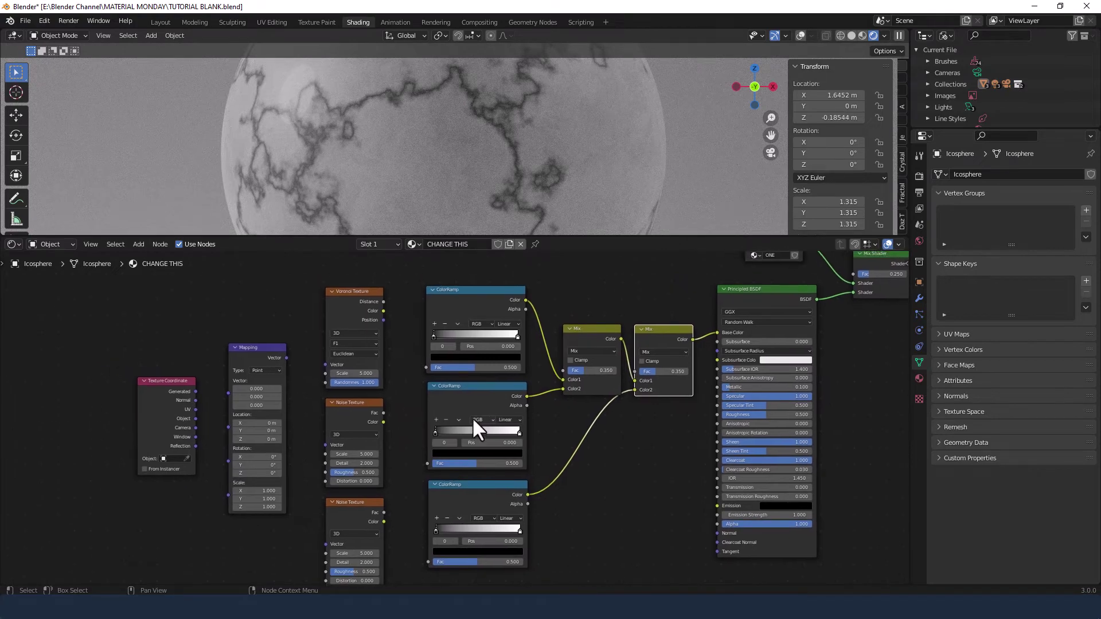
Step: Move the top ColorRamp's white stop to position 0.07
scroll(476, 417, up, 3)
middle_drag(585, 337, 567, 405)
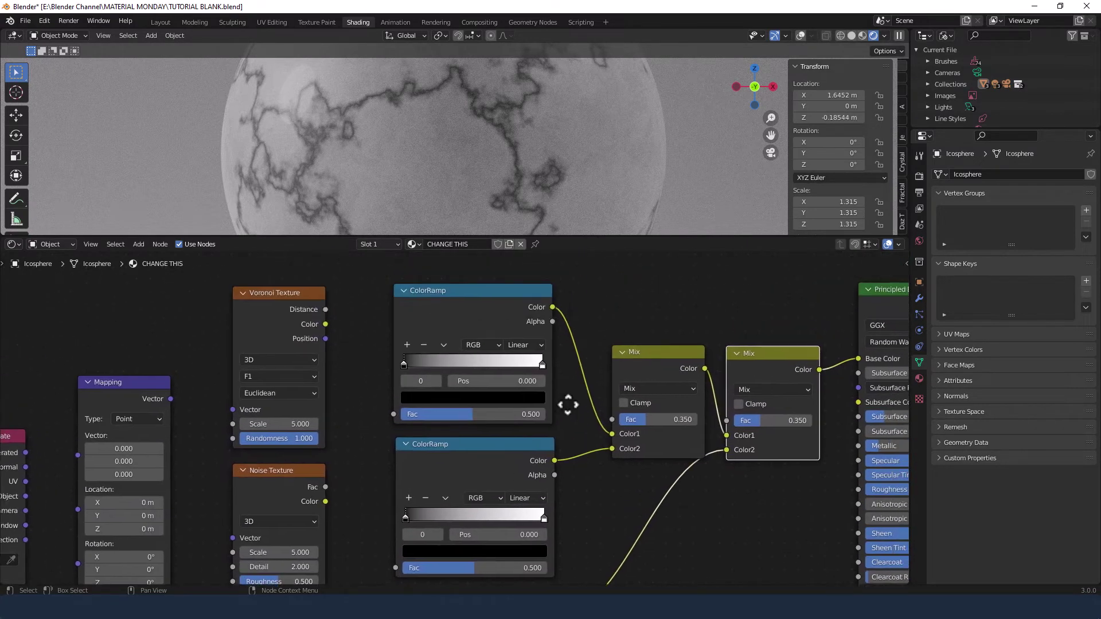
click(542, 363)
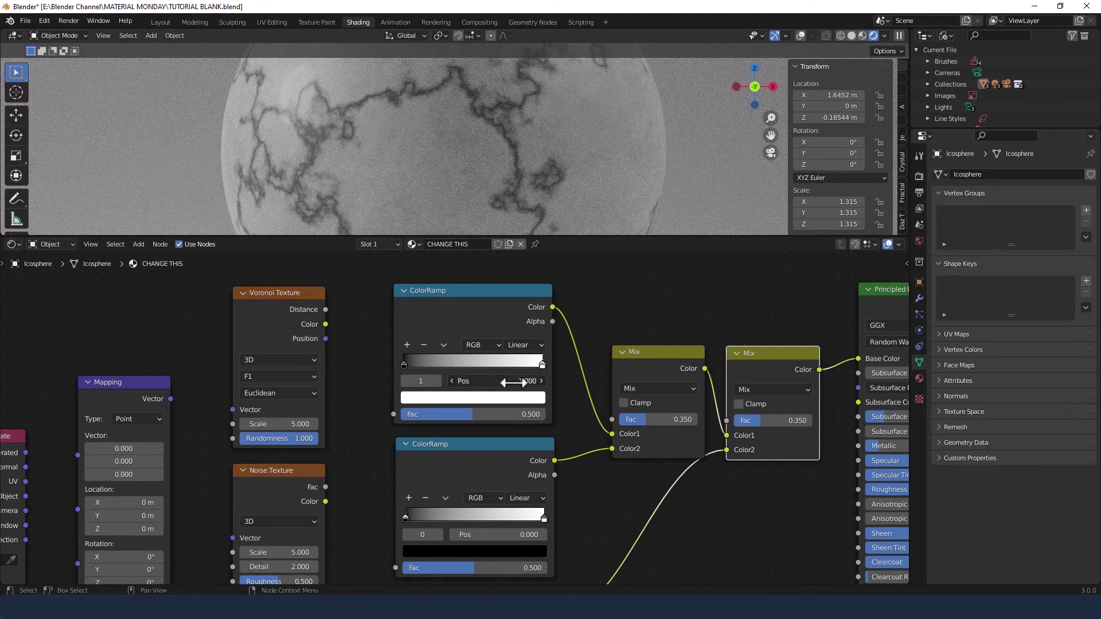
click(513, 382)
text(.07)
key(Return)
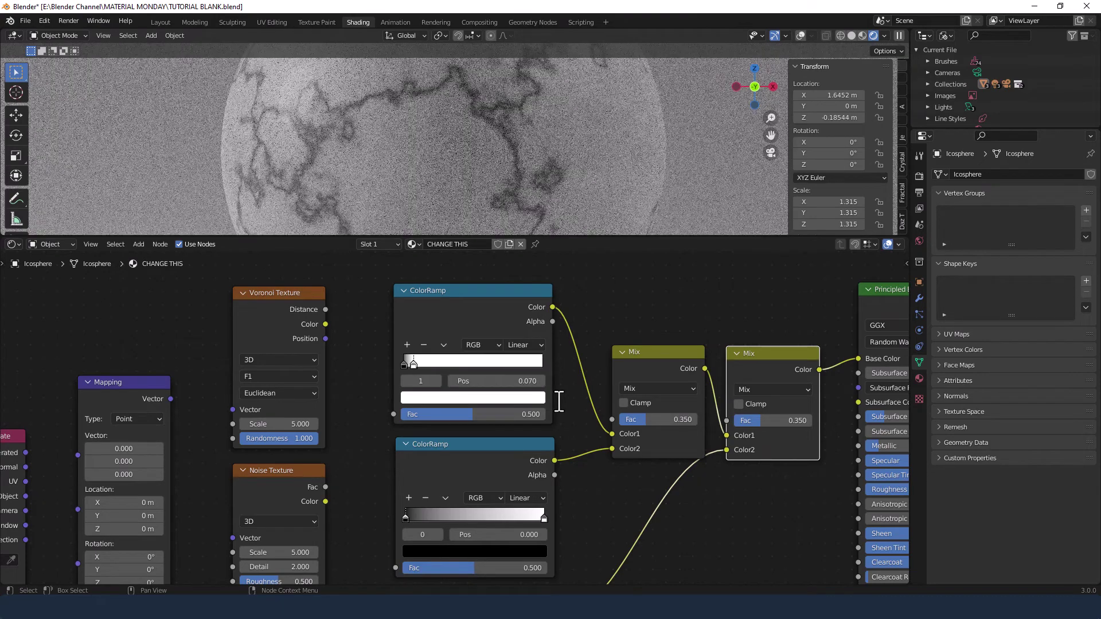
Step: Make the middle ColorRamp's black stop cyan at position 0.15
middle_drag(563, 415, 583, 376)
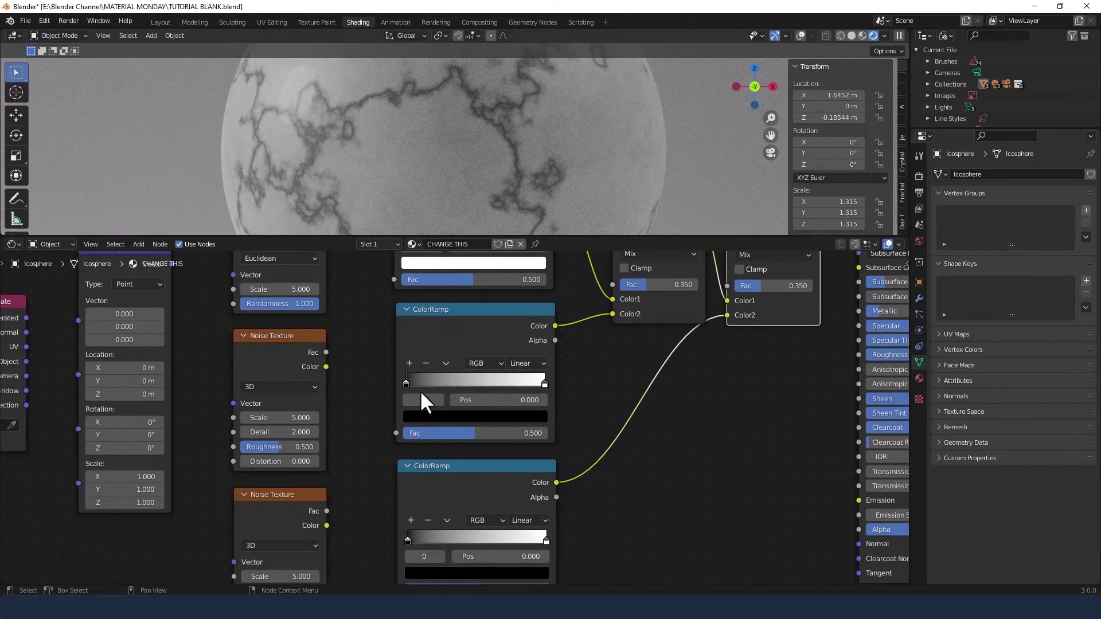
click(426, 416)
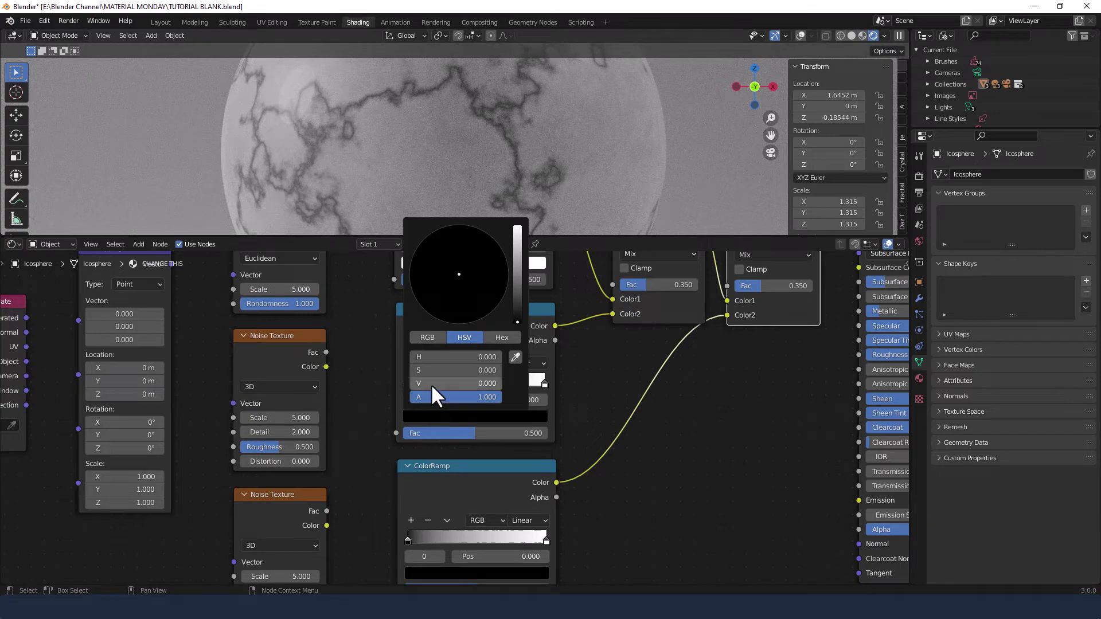
drag(431, 384, 516, 384)
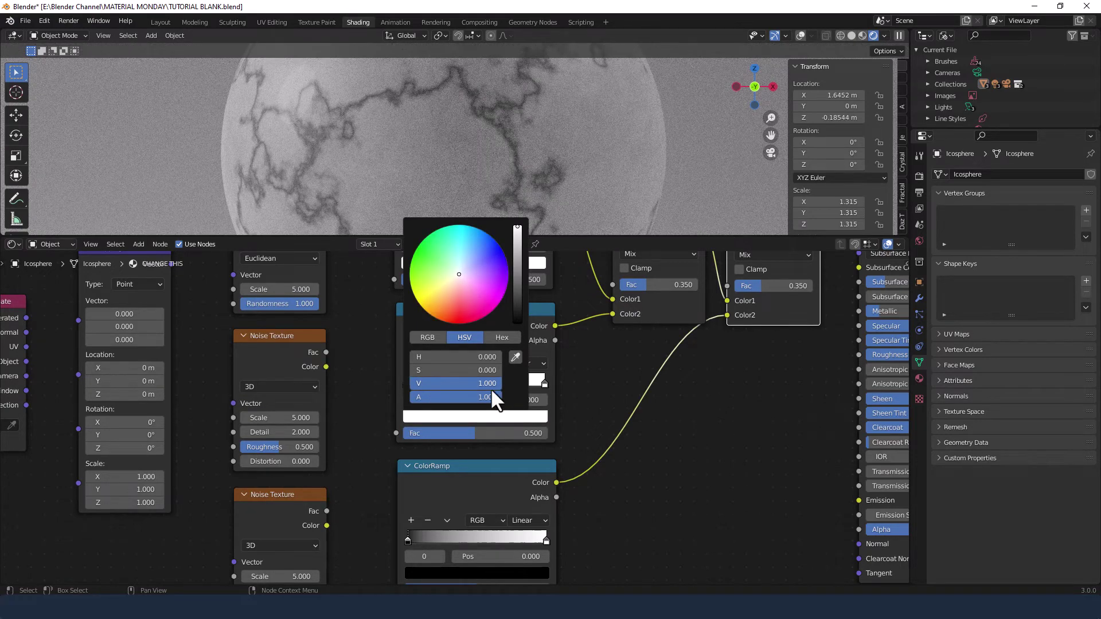
drag(462, 245, 466, 233)
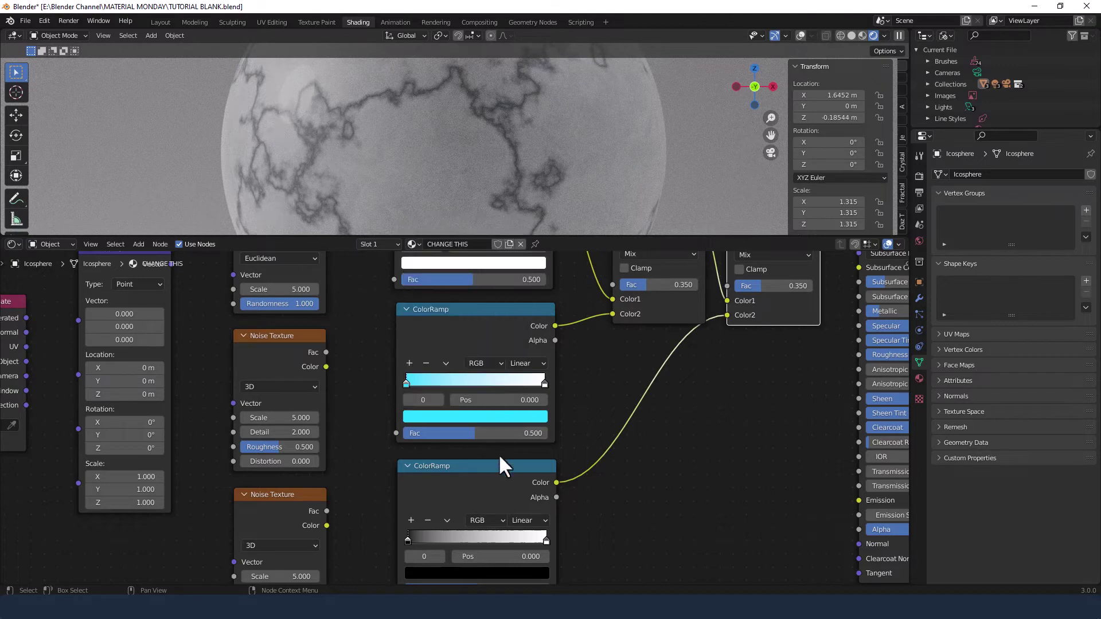
click(502, 399)
key(BackSpace)
text(.15)
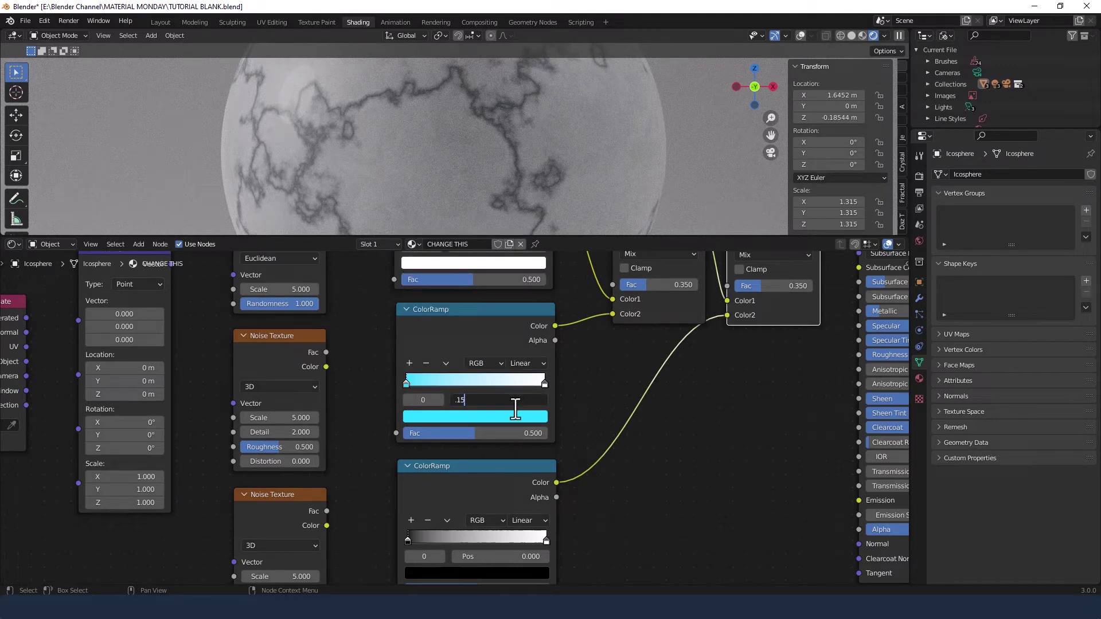
key(Return)
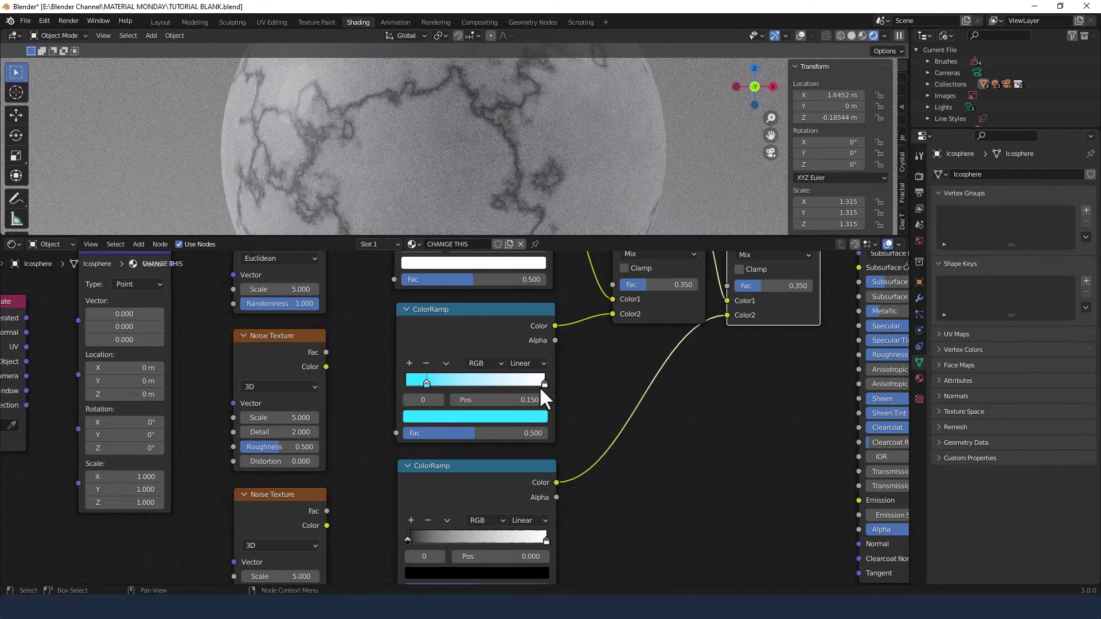
Step: Set the middle ramp's right stop to 0.85 with Ease interpolation
click(544, 383)
click(503, 400)
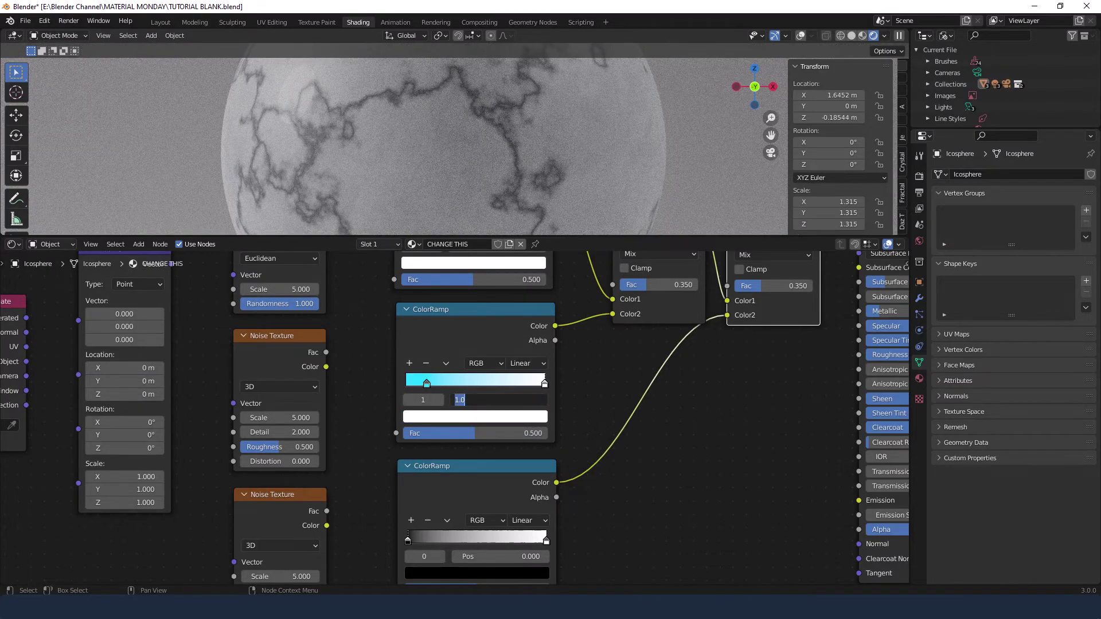
text(.85)
key(Return)
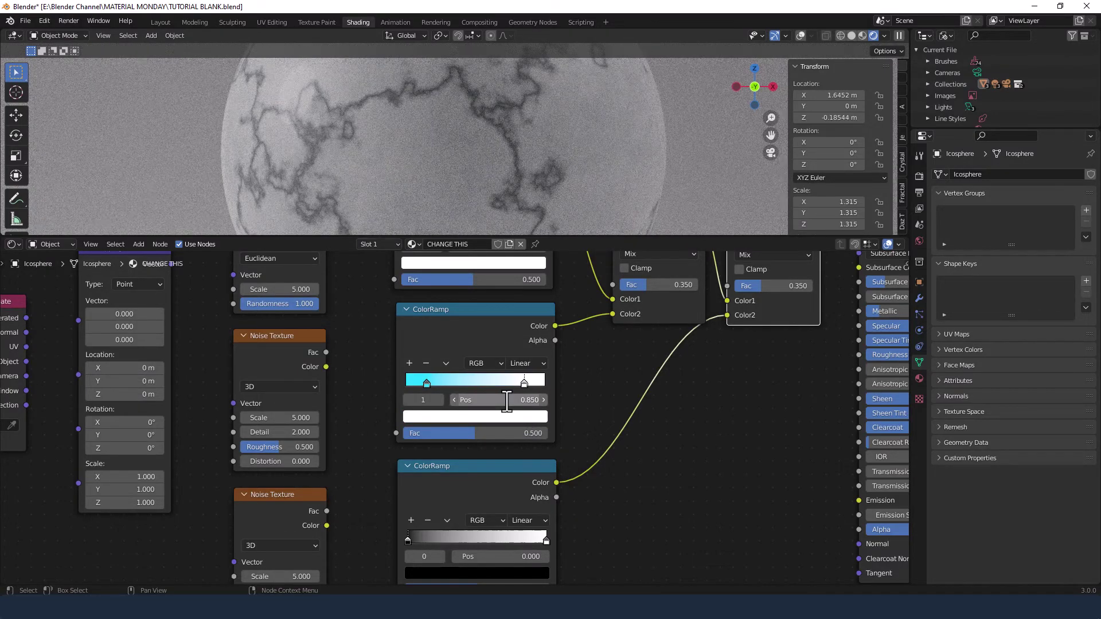
click(536, 363)
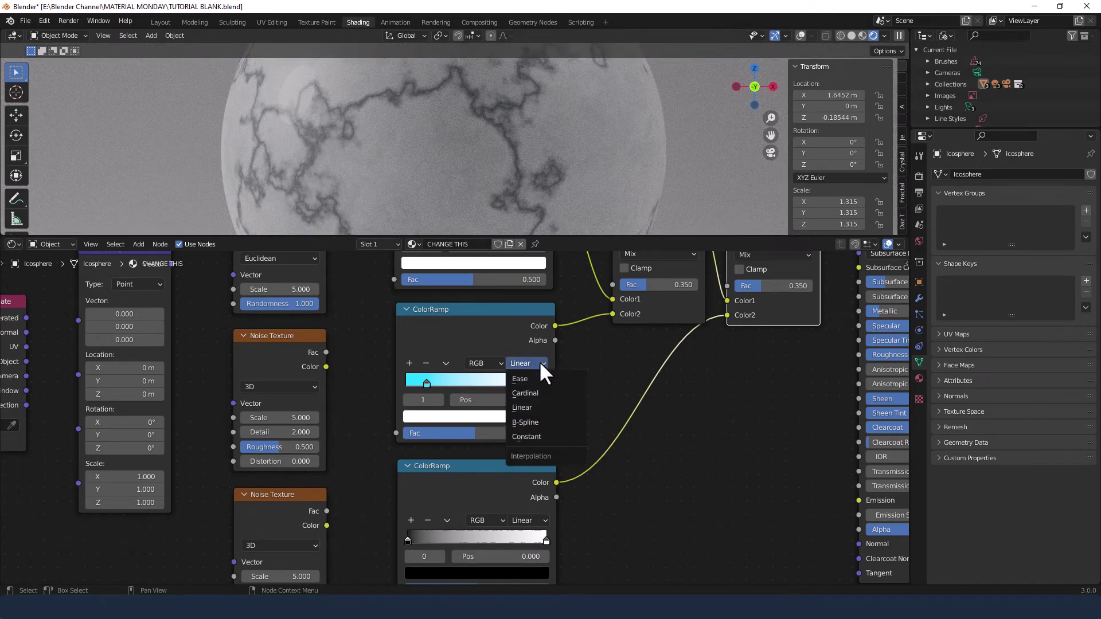
click(537, 379)
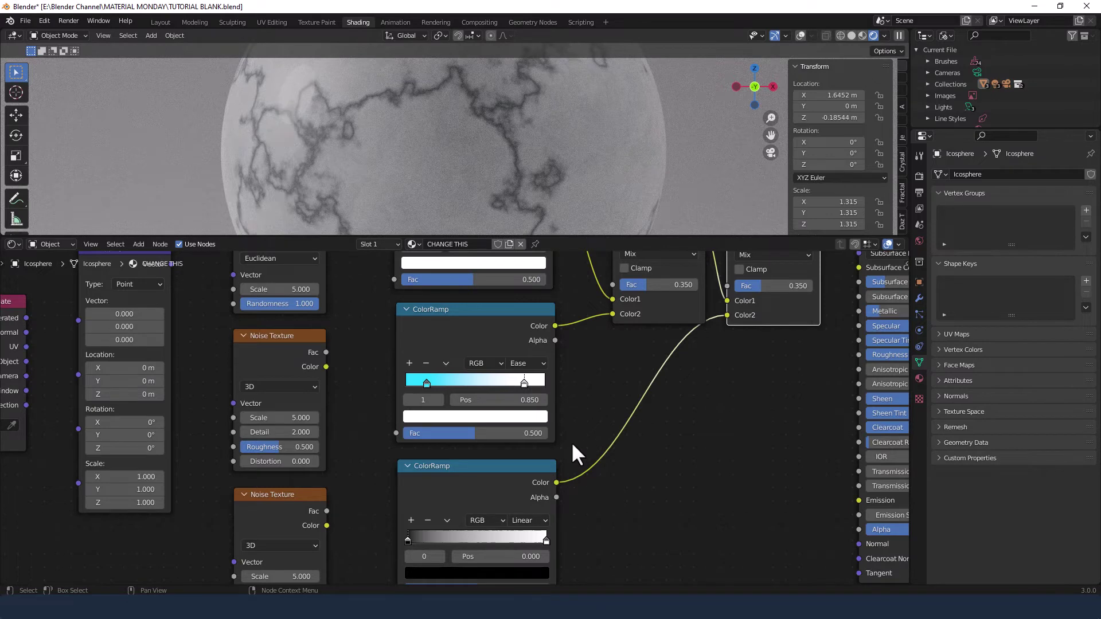
Step: Move the bottom ColorRamp's black stop to position 0.1
middle_drag(572, 443, 568, 360)
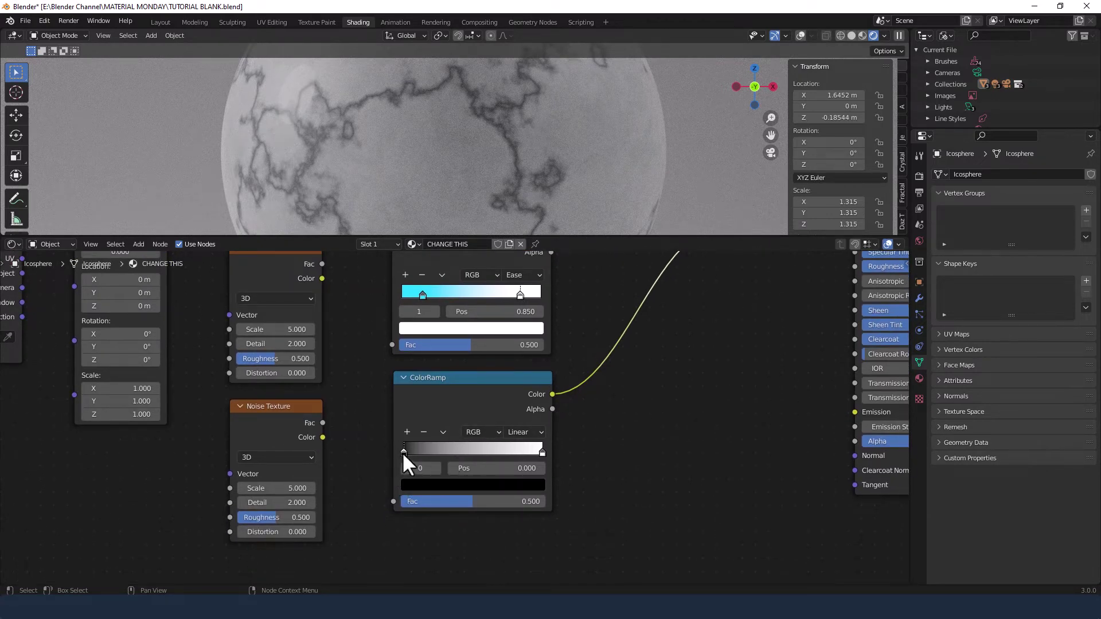
click(495, 468)
text(.1)
key(Return)
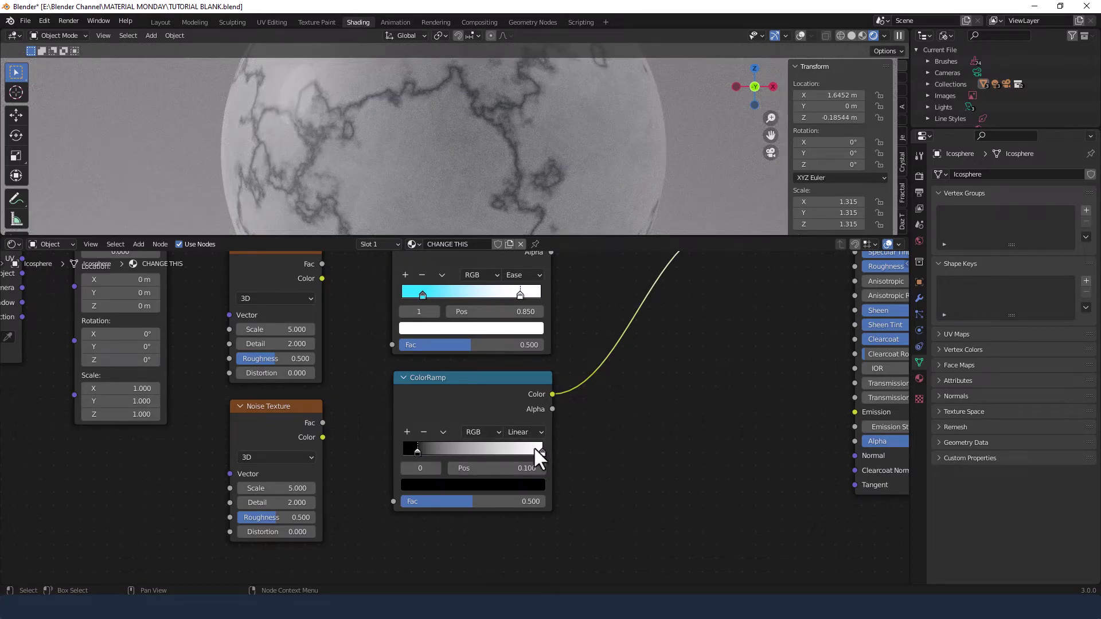
scroll(379, 455, down, 3)
middle_drag(373, 455, 390, 440)
scroll(389, 440, down, 2)
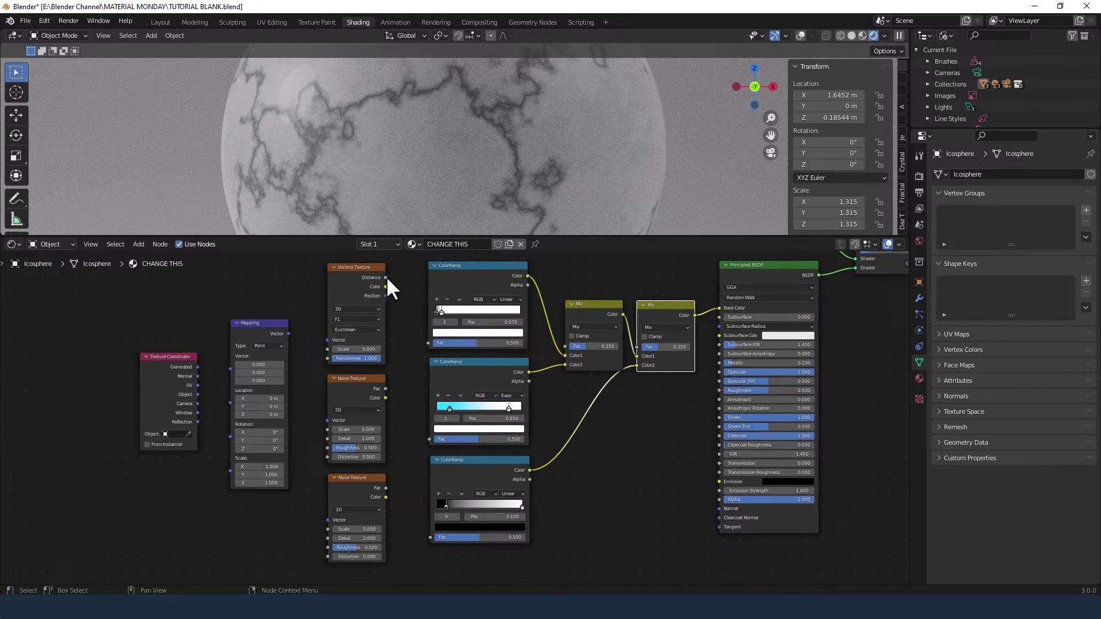
Step: Link Voronoi Distance and both Noise Texture Fac outputs to the three ColorRamp Fac inputs
drag(386, 278, 401, 294)
drag(417, 335, 427, 342)
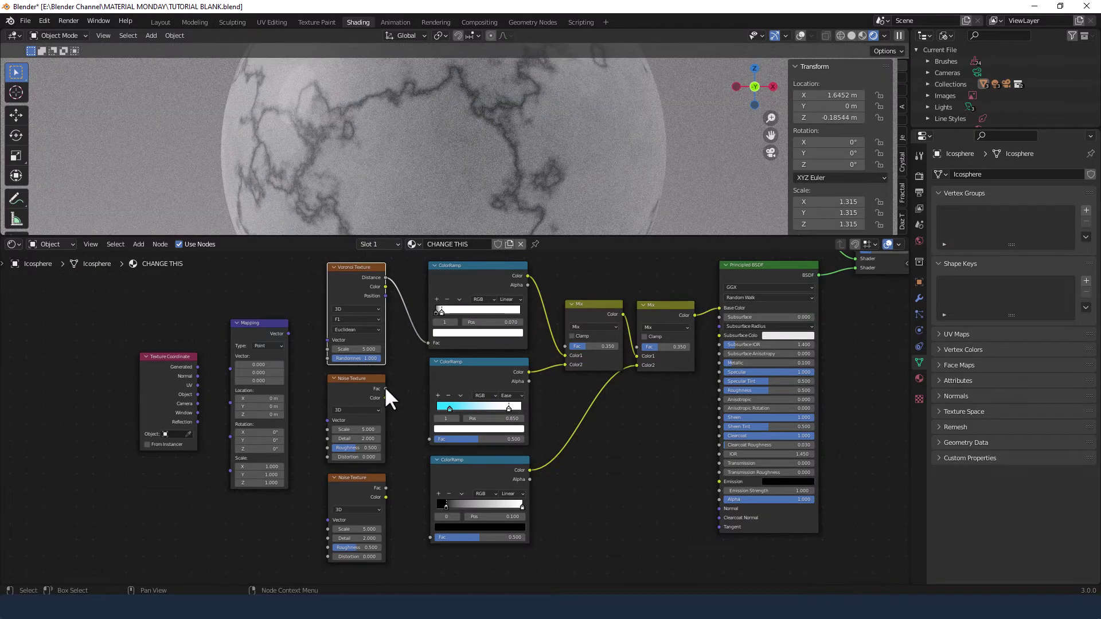
click(385, 390)
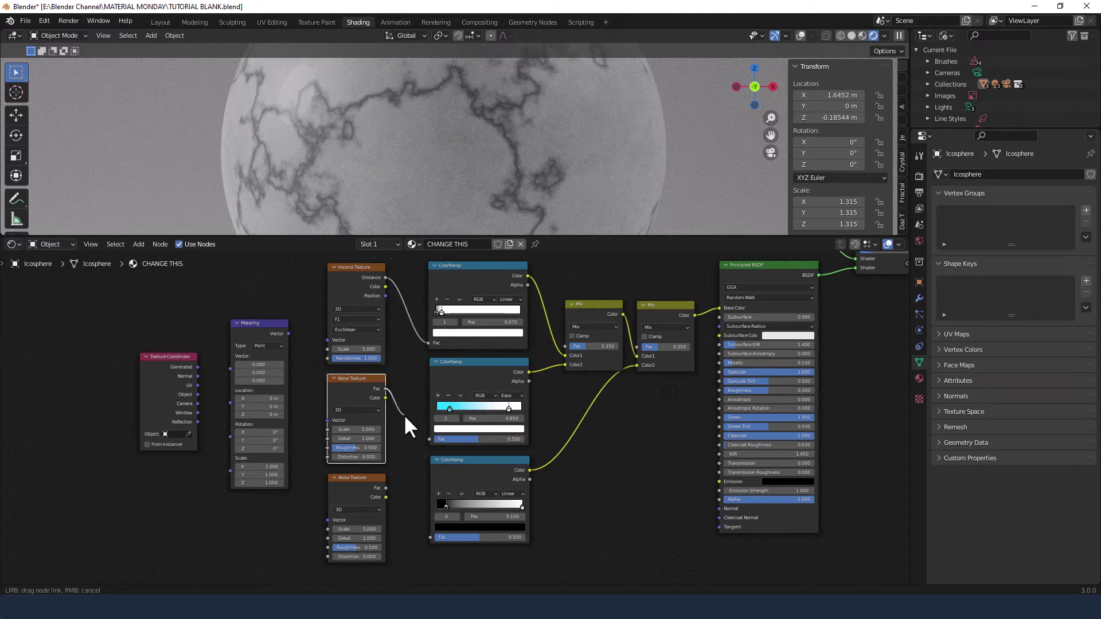
drag(405, 417, 427, 441)
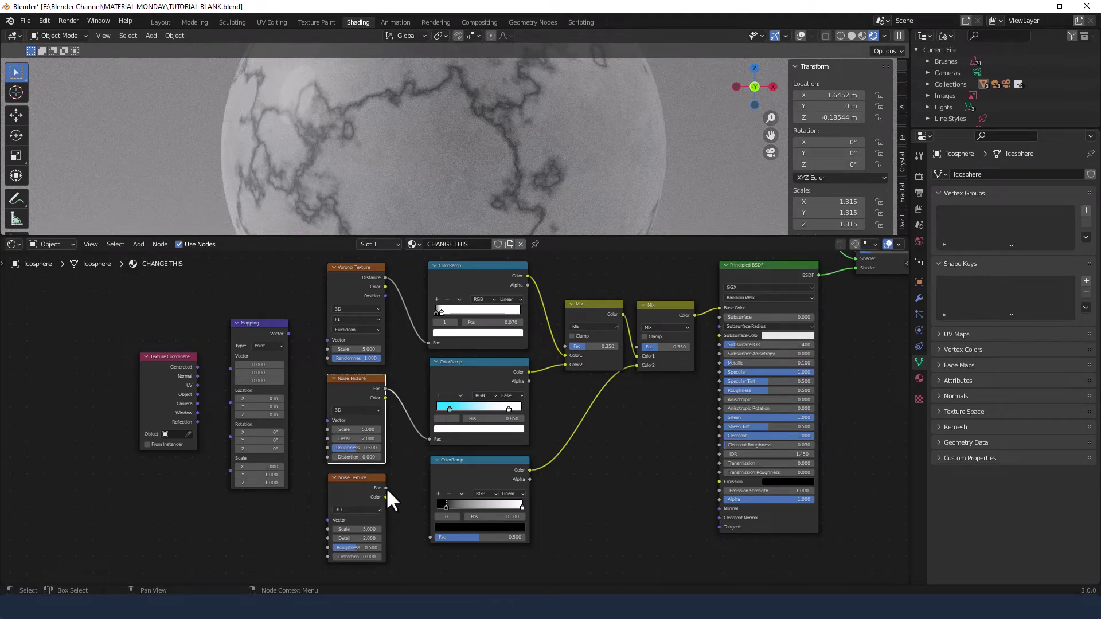
drag(385, 488, 394, 494)
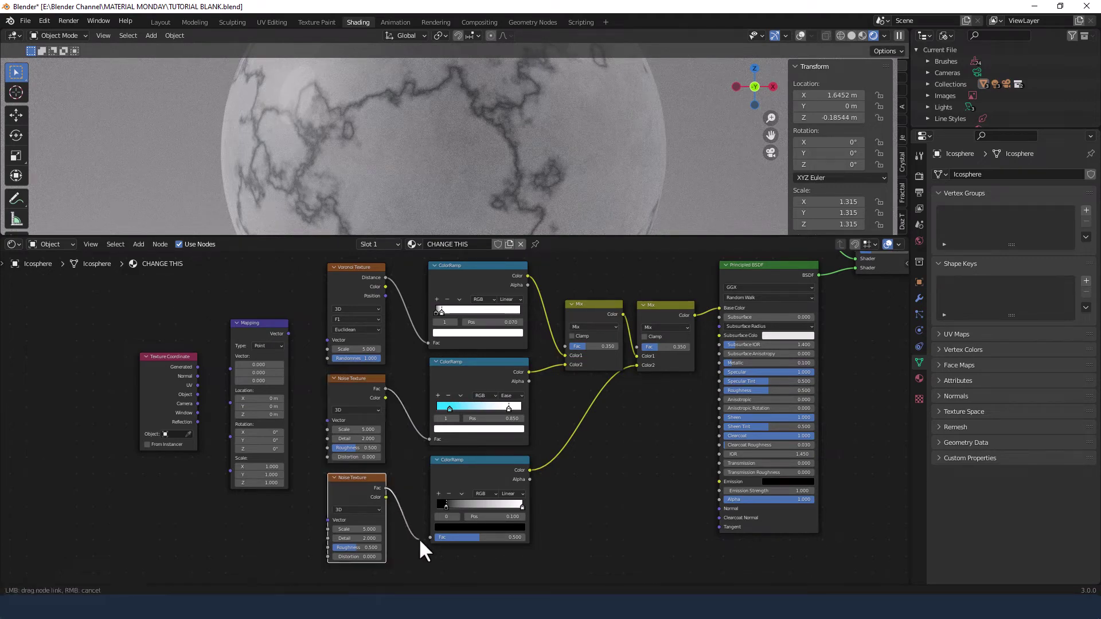
drag(420, 539, 427, 538)
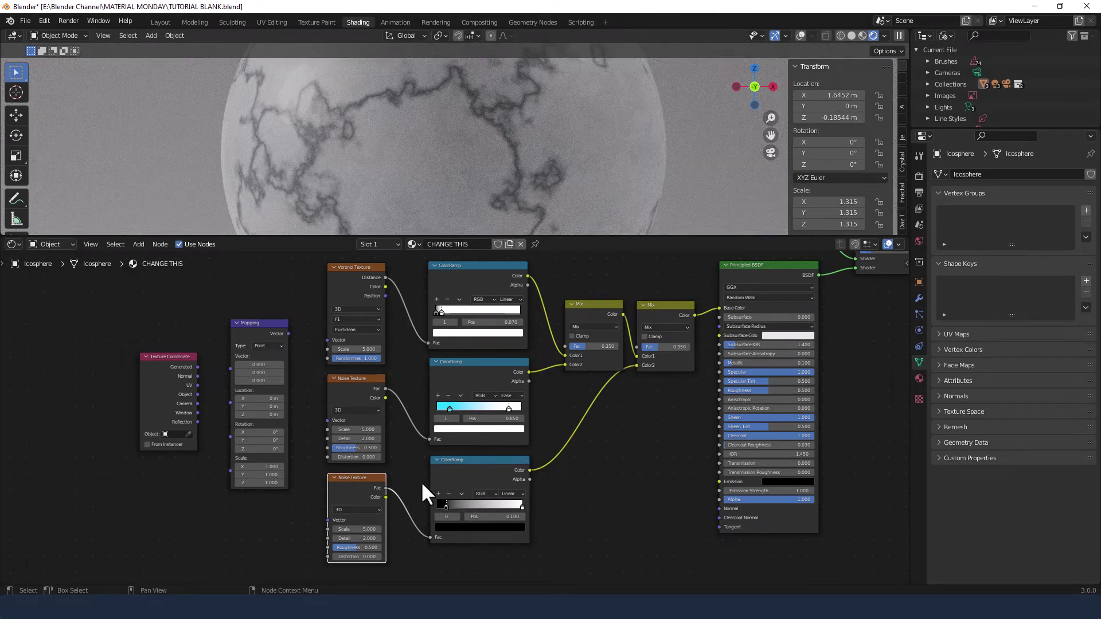
Step: Switch the Voronoi Texture feature to Distance to Edge
middle_drag(417, 463, 487, 484)
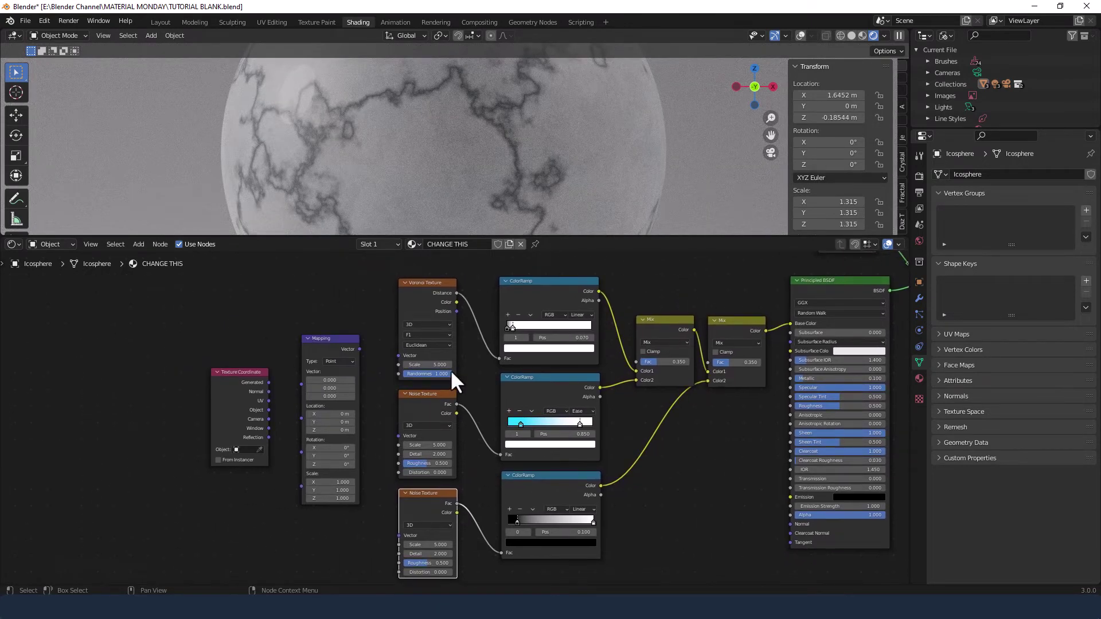
scroll(452, 367, up, 2)
middle_drag(452, 367, 521, 416)
scroll(515, 411, up, 1)
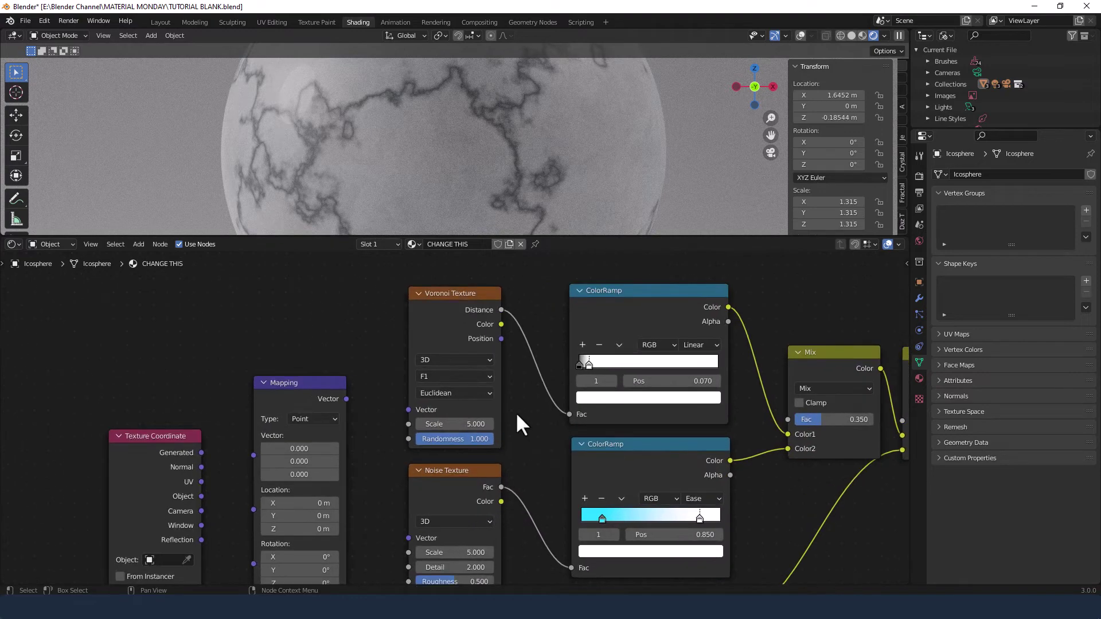
click(481, 376)
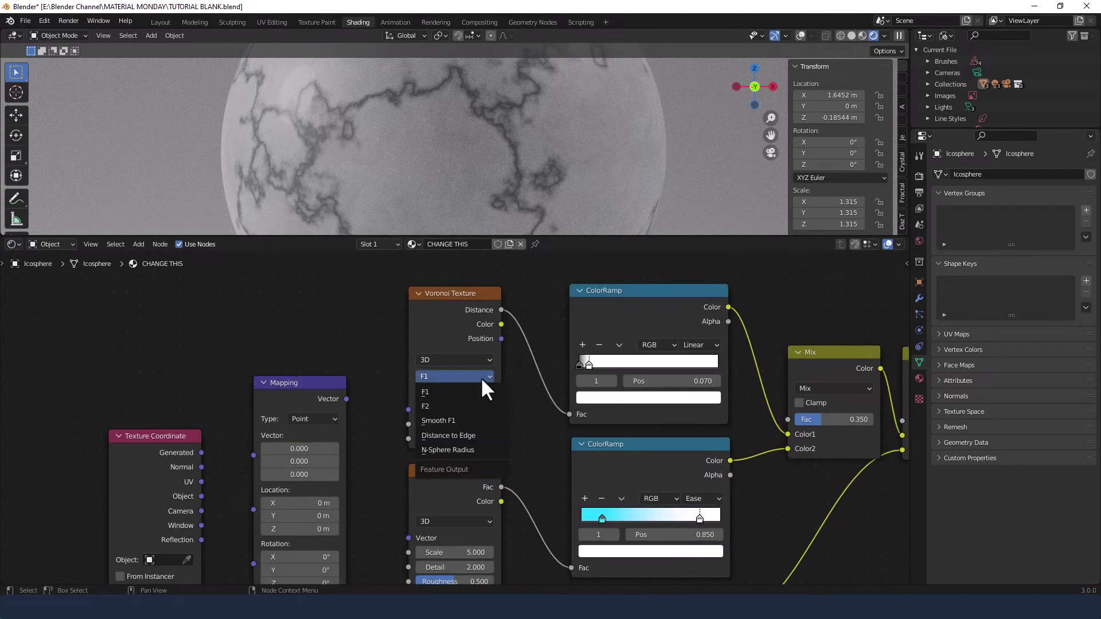
click(473, 437)
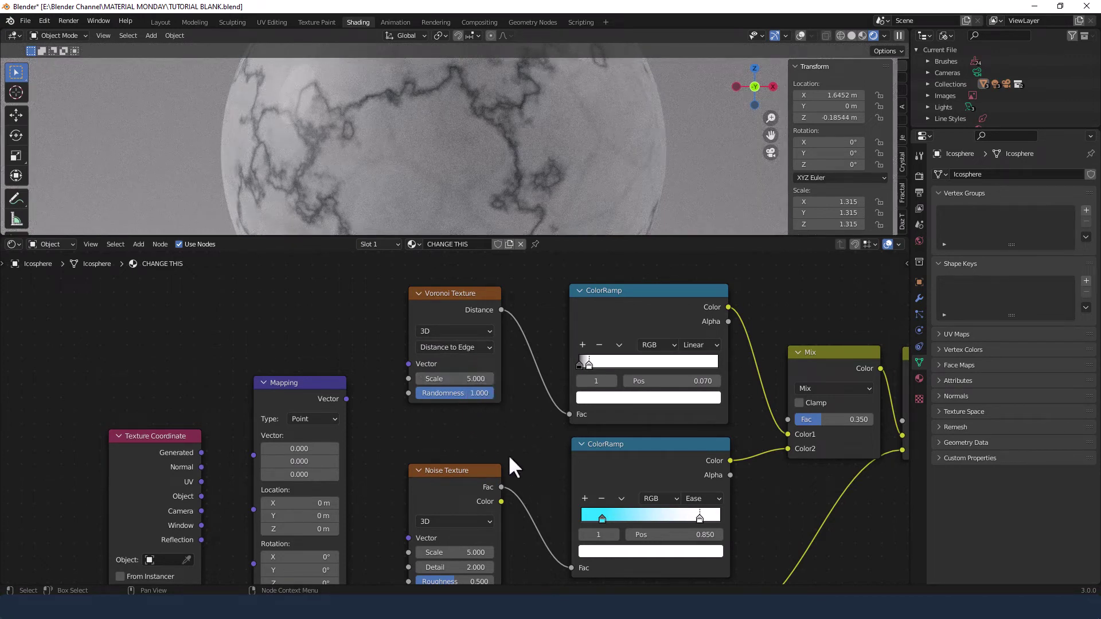
Step: Move the Voronoi Texture node lower and set the upper Noise Texture's Detail to 10
drag(464, 299, 459, 344)
middle_drag(516, 484, 514, 325)
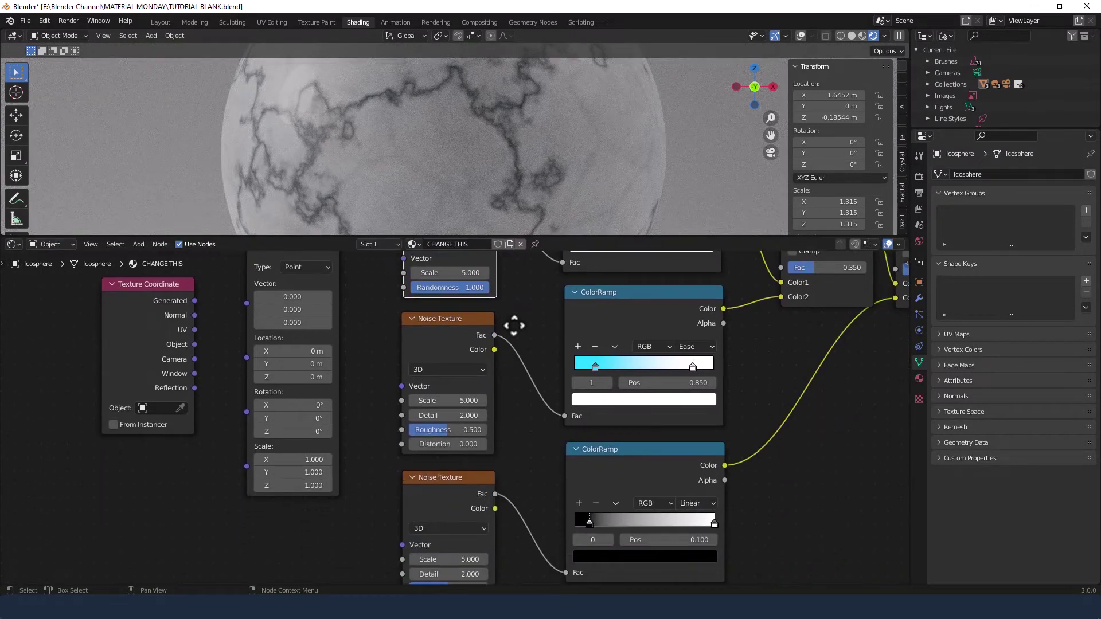
double_click(478, 418)
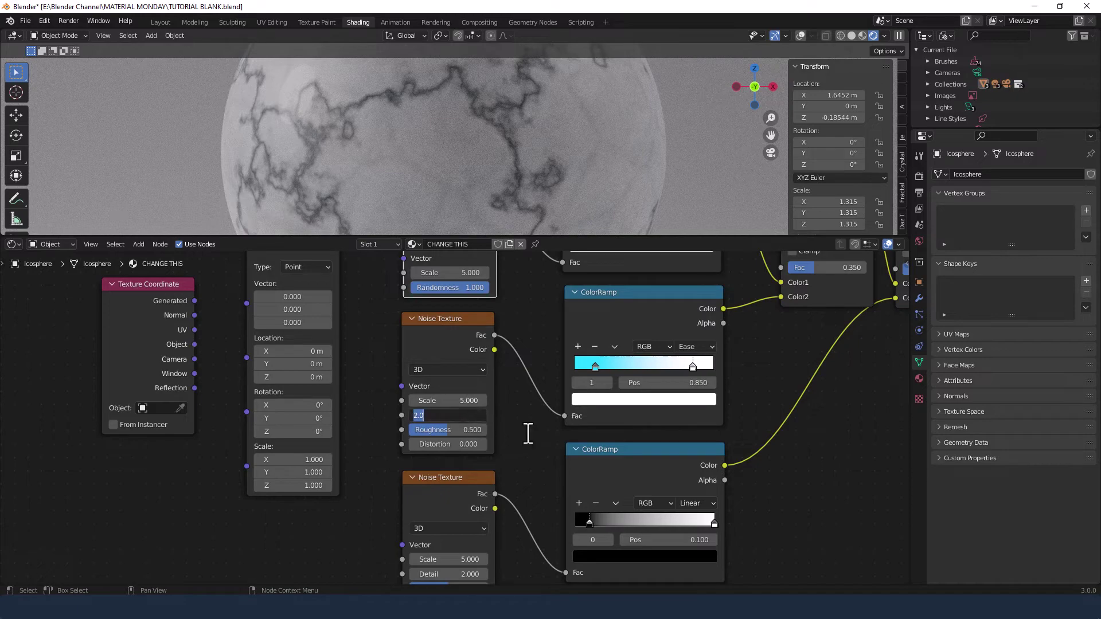
text(10)
key(Return)
Step: Give the lower Noise Texture a Detail of 10 and a Roughness of 0.8
middle_drag(565, 499, 555, 364)
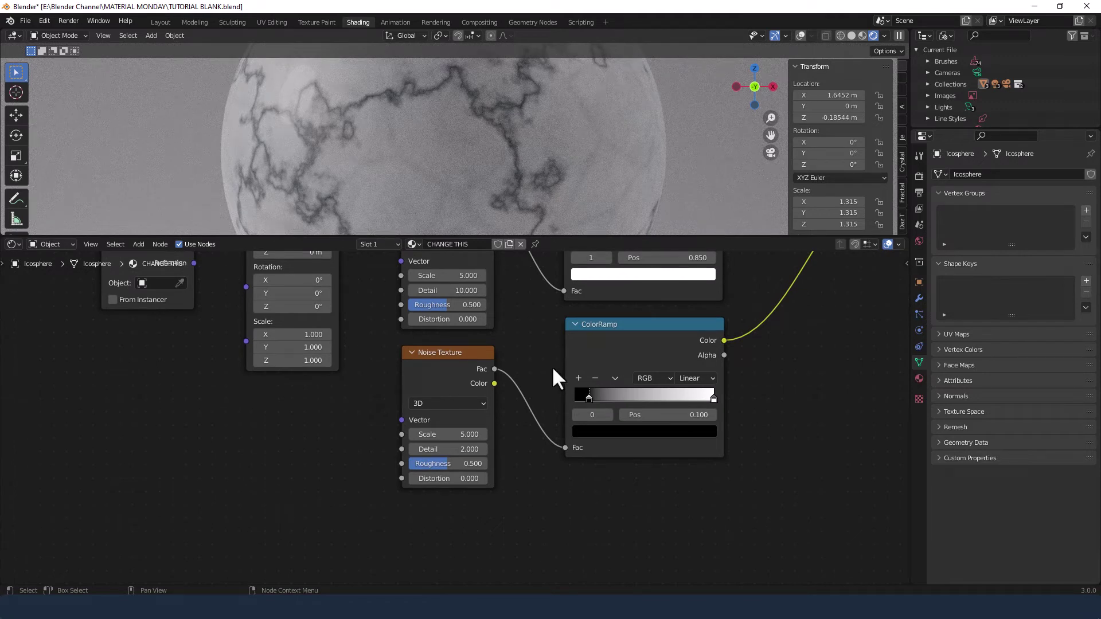
click(463, 449)
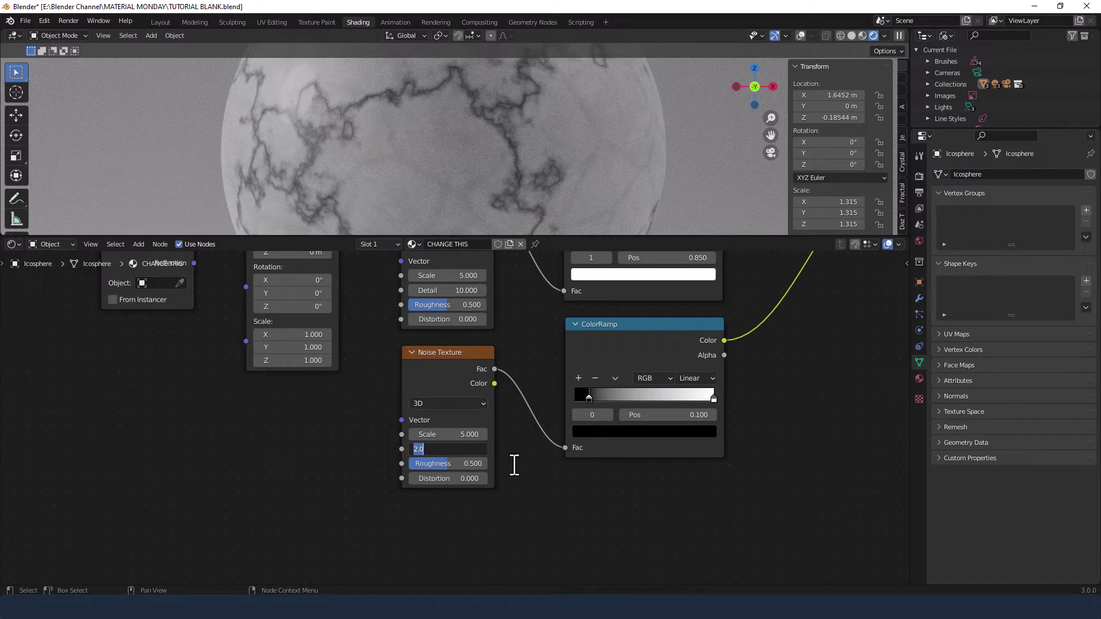
text(10)
key(Tab)
key(BackSpace)
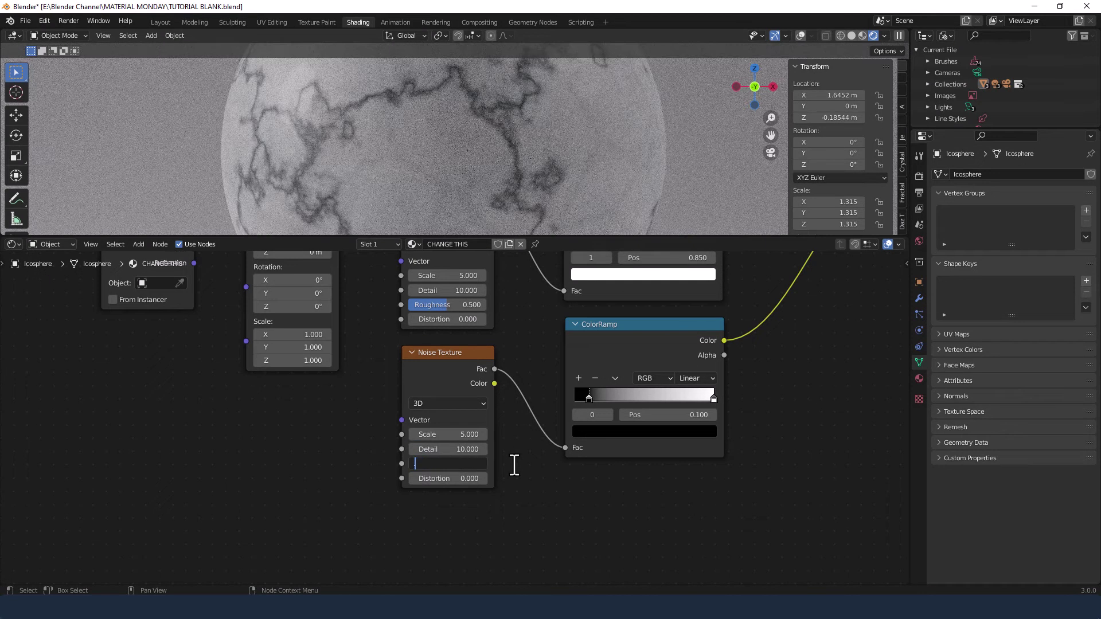
text(.7)
key(BackSpace)
text(8)
key(Return)
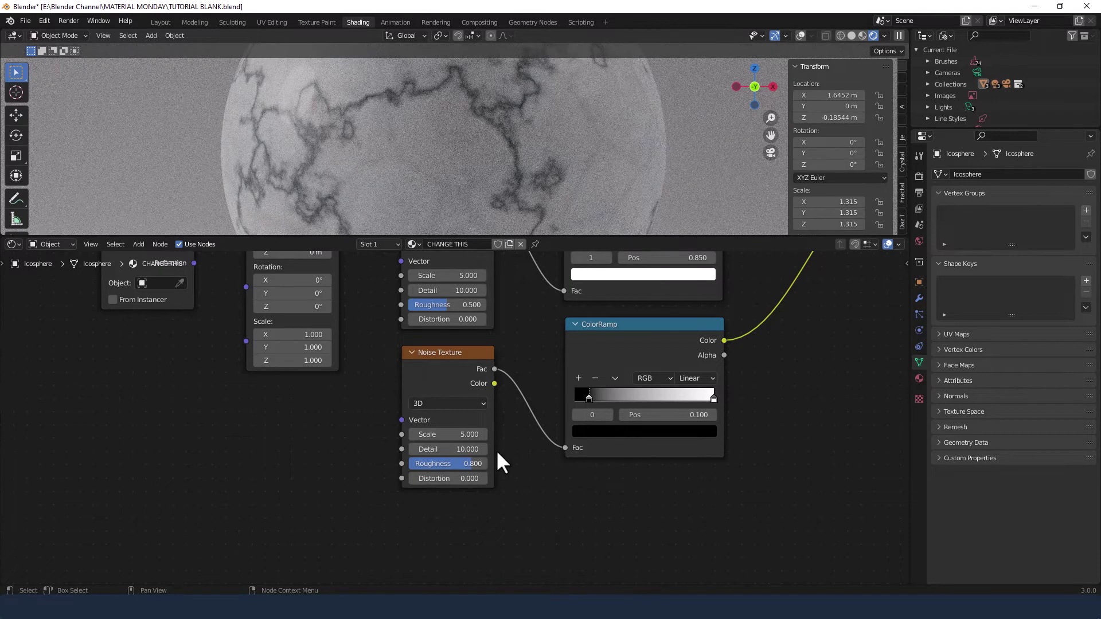
scroll(352, 356, down, 2)
Step: Link Mapping's Vector to the Voronoi and lower Noise Texture, and Texture Coordinate Object into Mapping
shift+scroll(406, 338, up, 4)
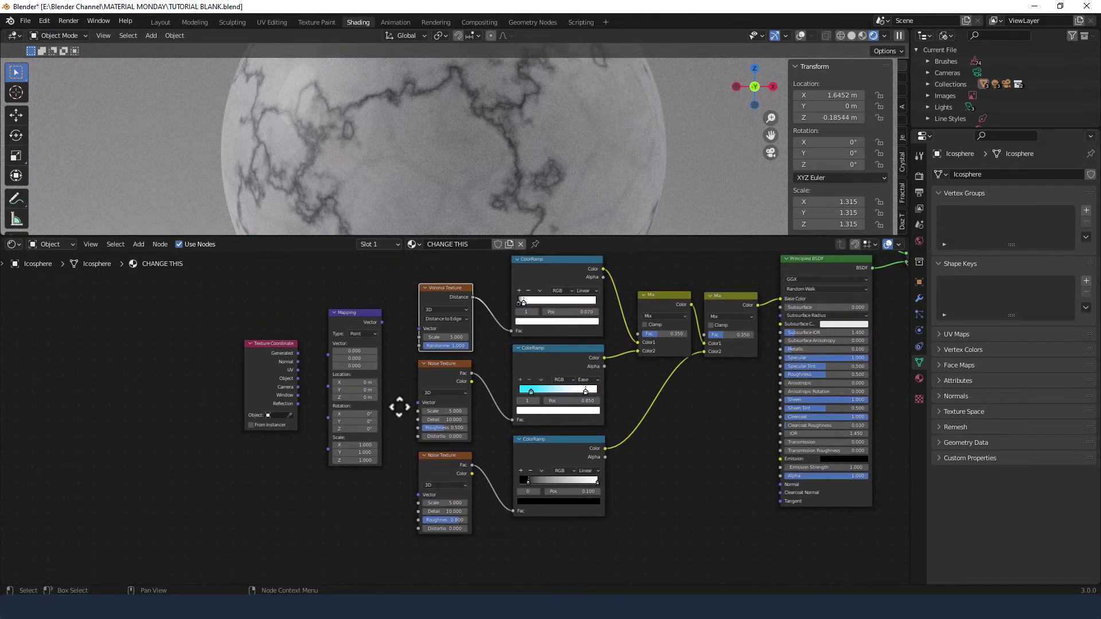
drag(383, 324, 414, 404)
drag(380, 321, 418, 494)
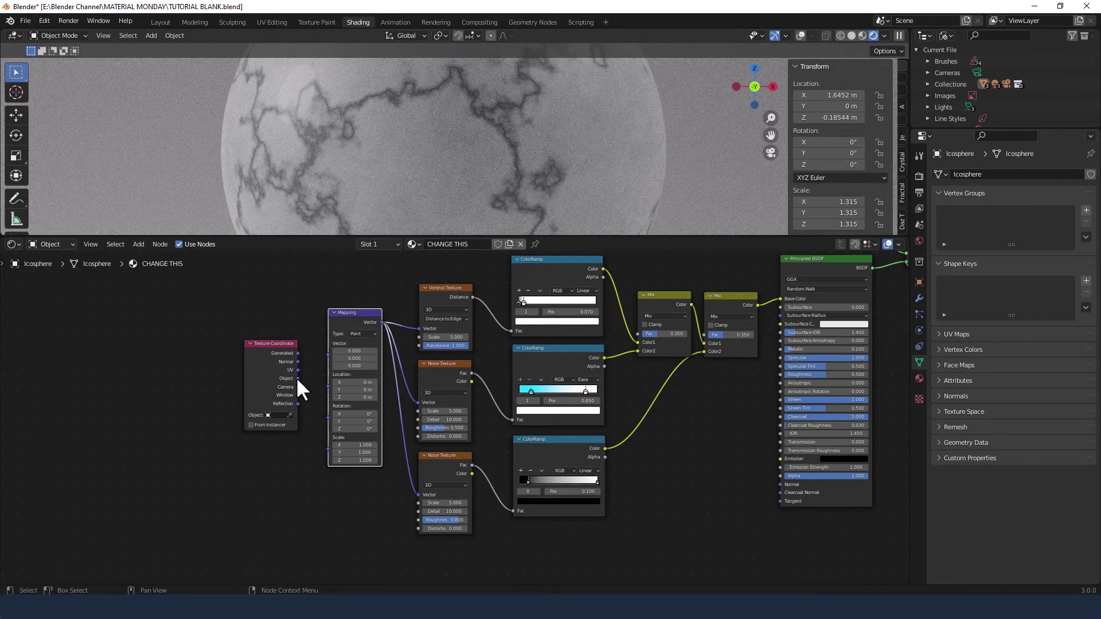
drag(297, 378, 328, 357)
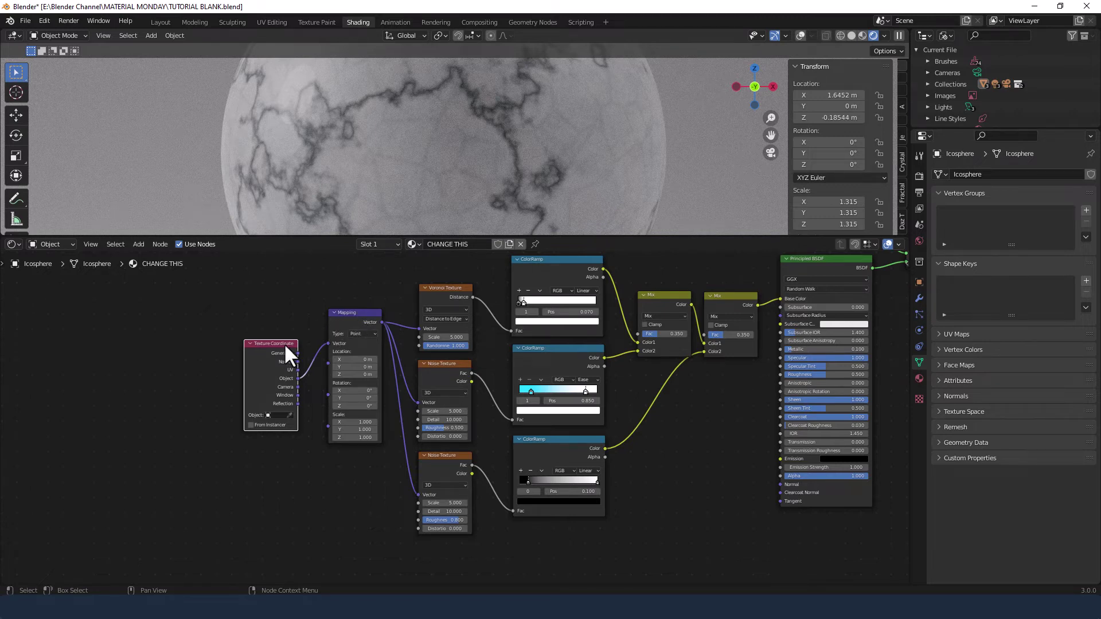
Step: Move Texture Coordinate left and drop a new Noise Texture onto its link to Mapping
drag(287, 350, 152, 338)
click(289, 317)
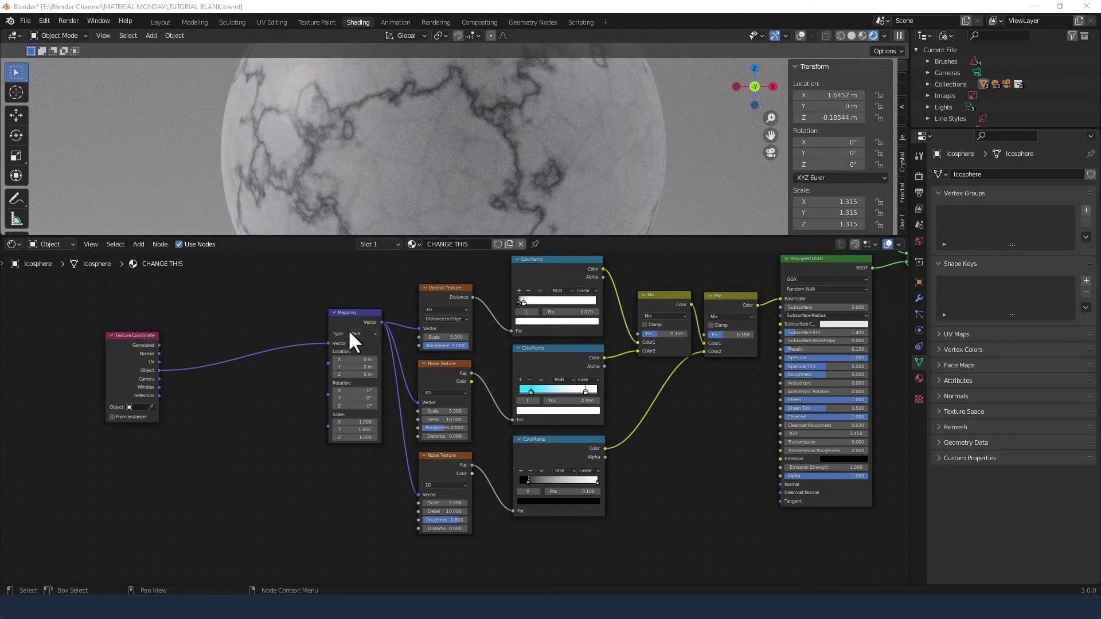
key(shift+a)
click(245, 332)
text(NOIS)
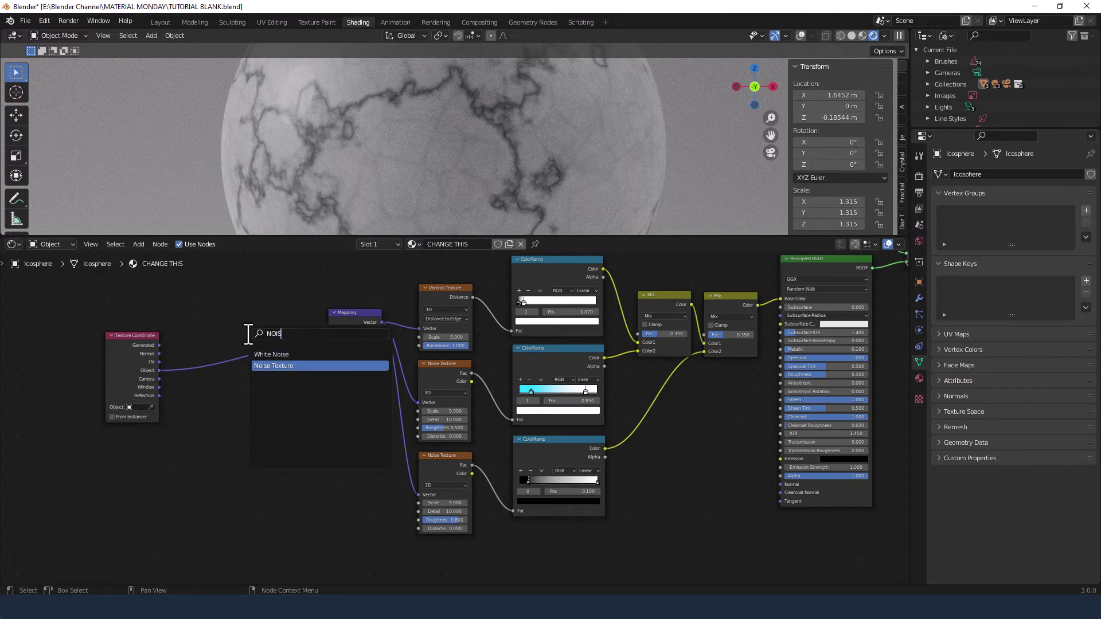
key(Down)
key(Return)
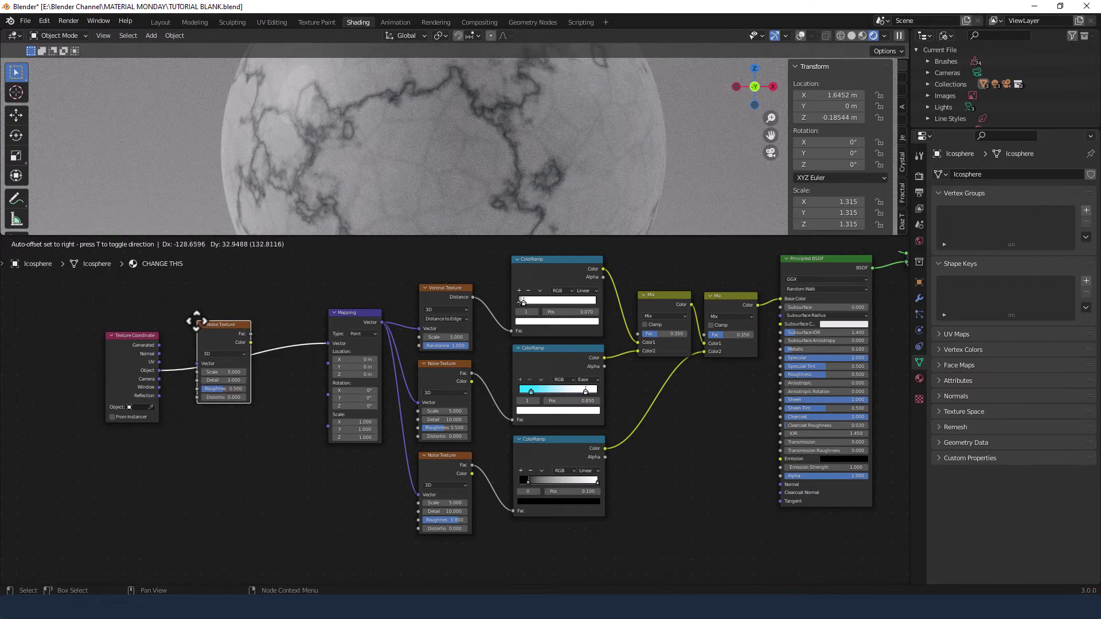
click(197, 326)
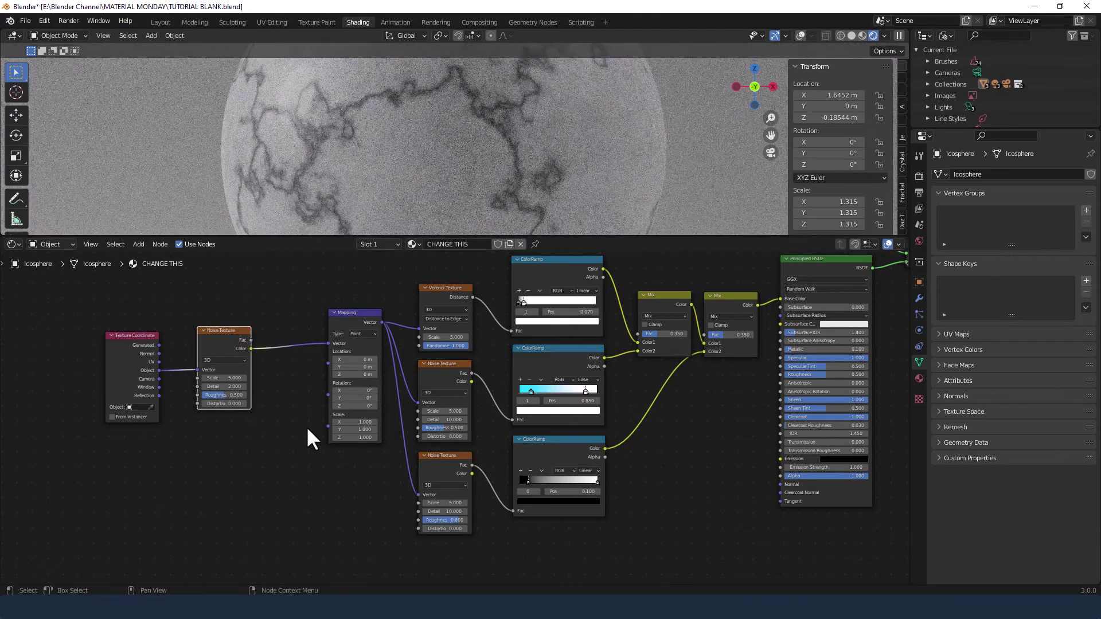
click(271, 429)
Step: Insert a Mix node between the new noise and Mapping, with Object into Color2 and Fac 0.55
key(shift+a)
click(269, 429)
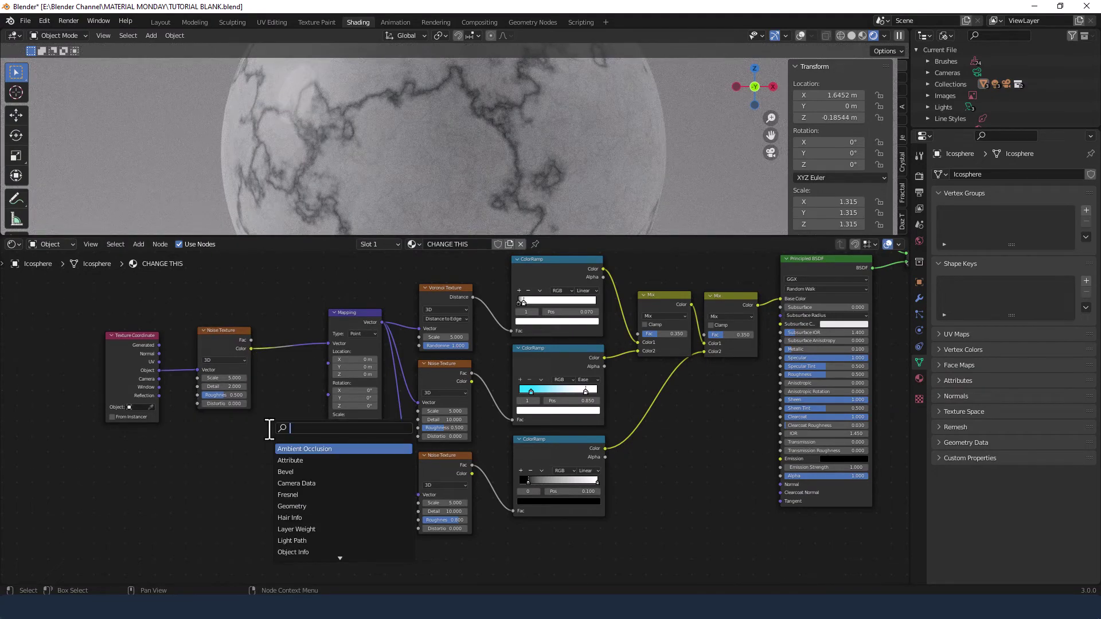
text(mix)
key(Return)
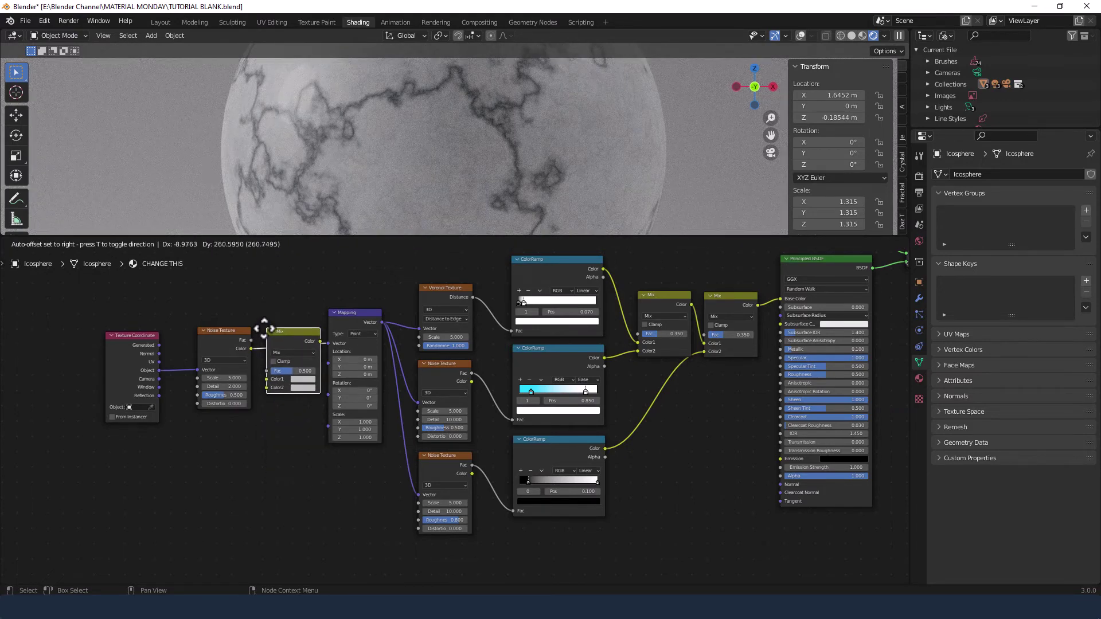
click(269, 329)
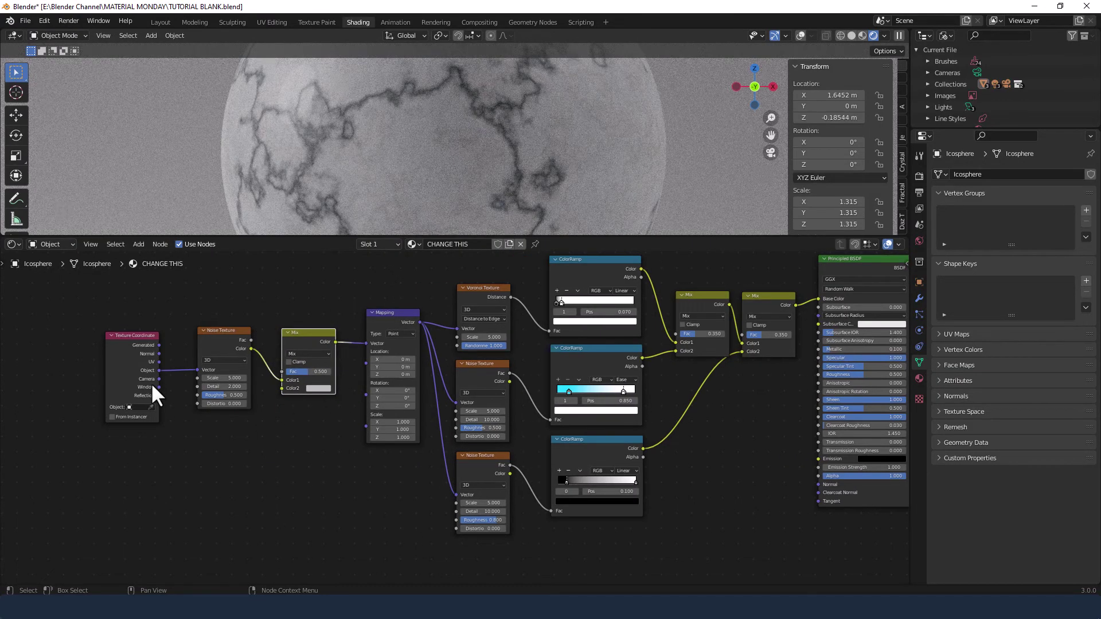
drag(162, 376, 281, 389)
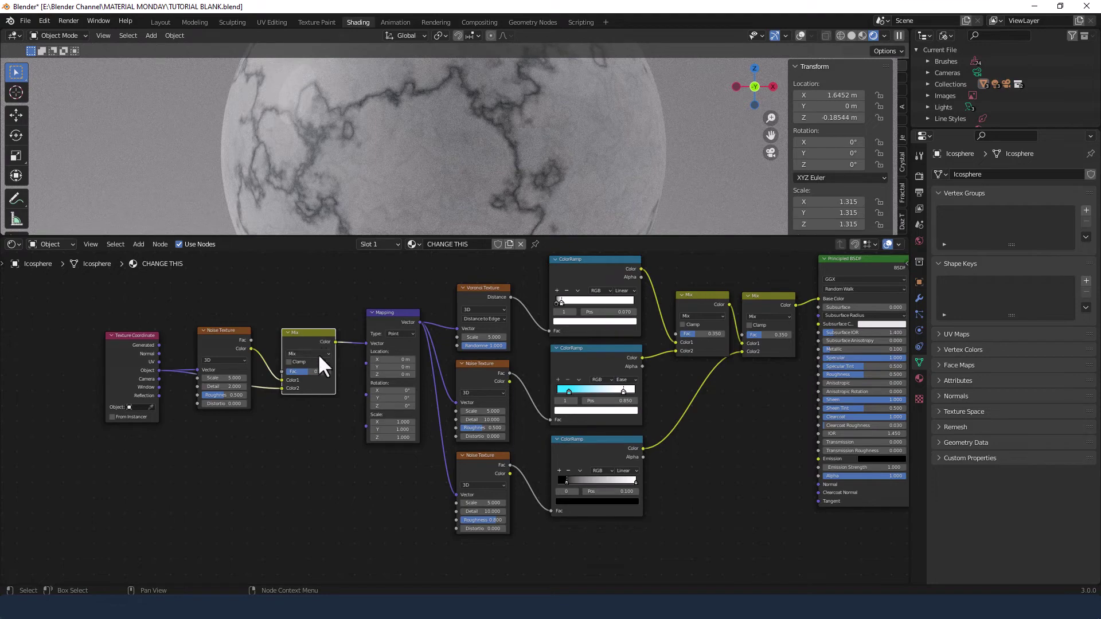
click(318, 372)
key(BackSpace)
text(0.55)
key(Return)
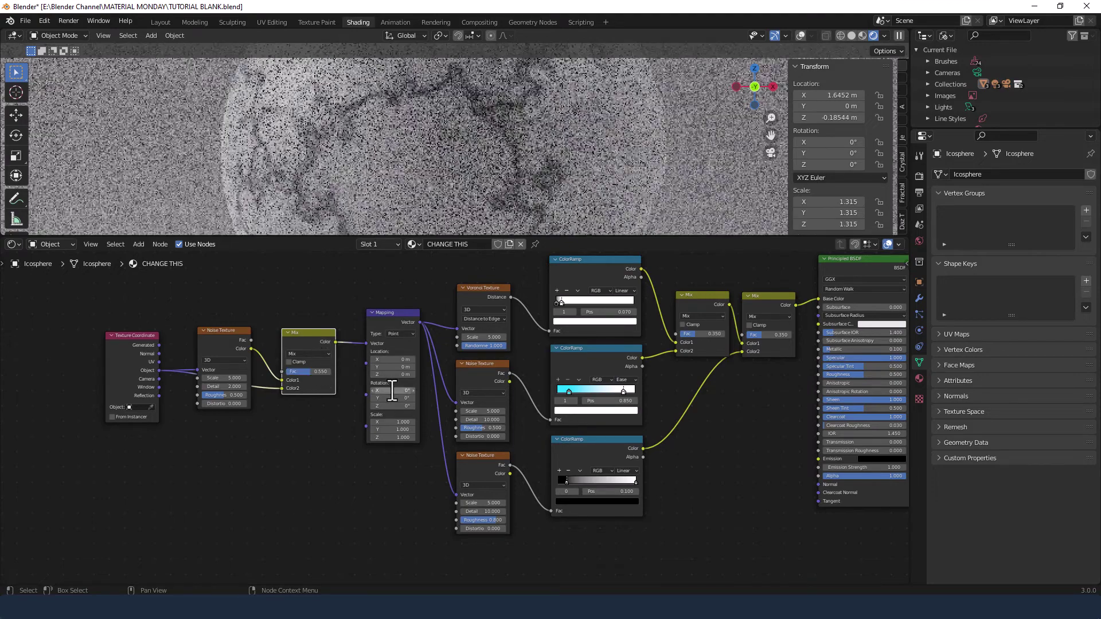
Step: Set the new Noise Texture's Detail to 10
scroll(258, 407, up, 2)
middle_drag(253, 404, 453, 426)
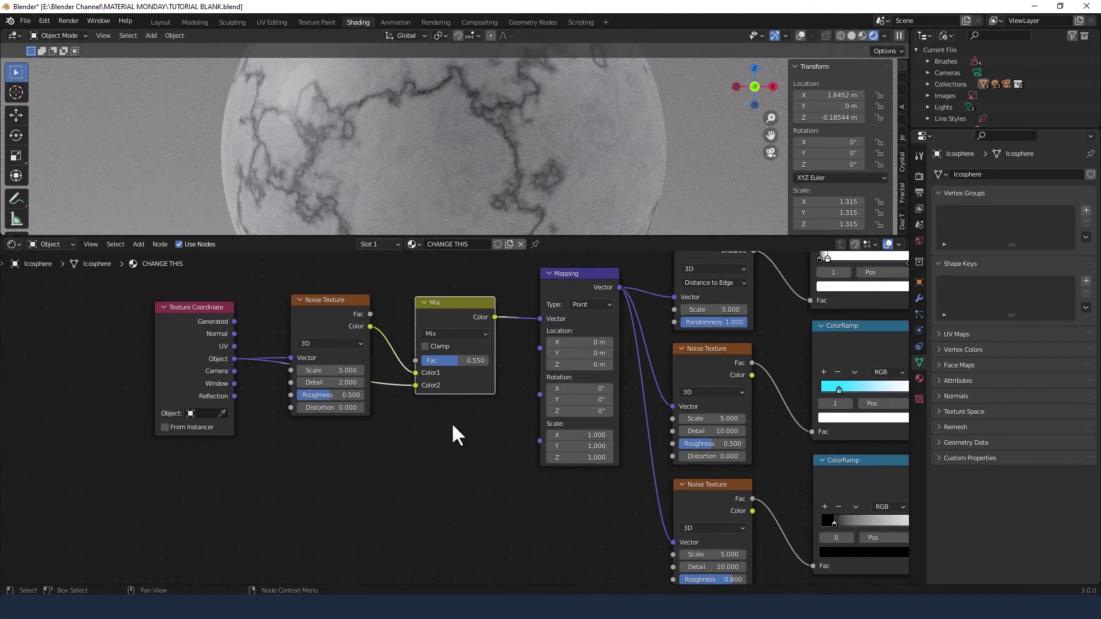
click(327, 382)
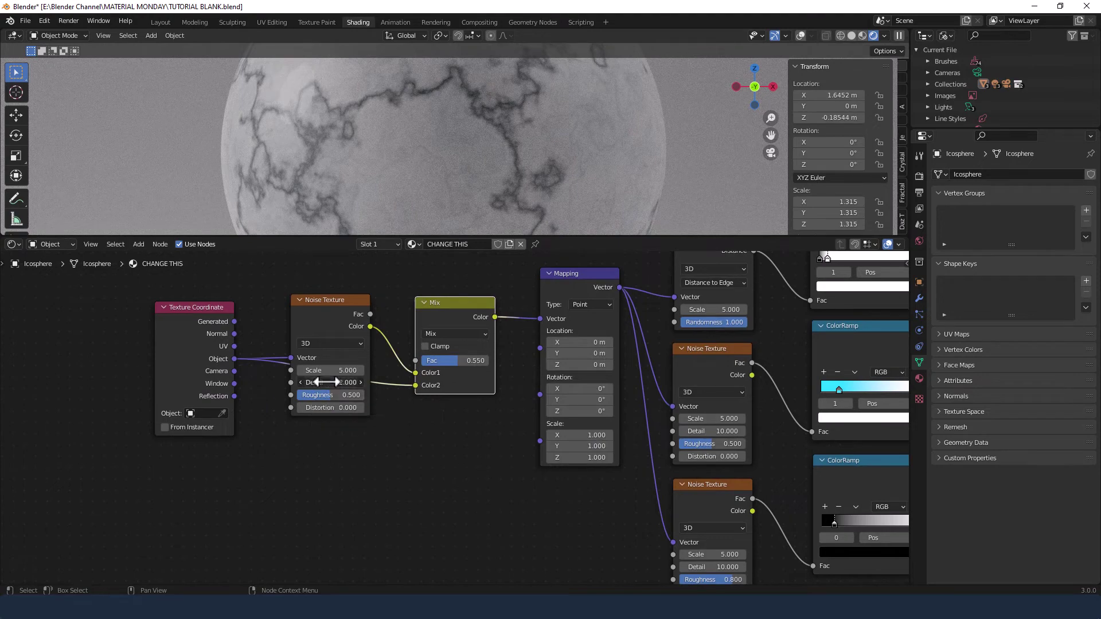
text(10)
key(Return)
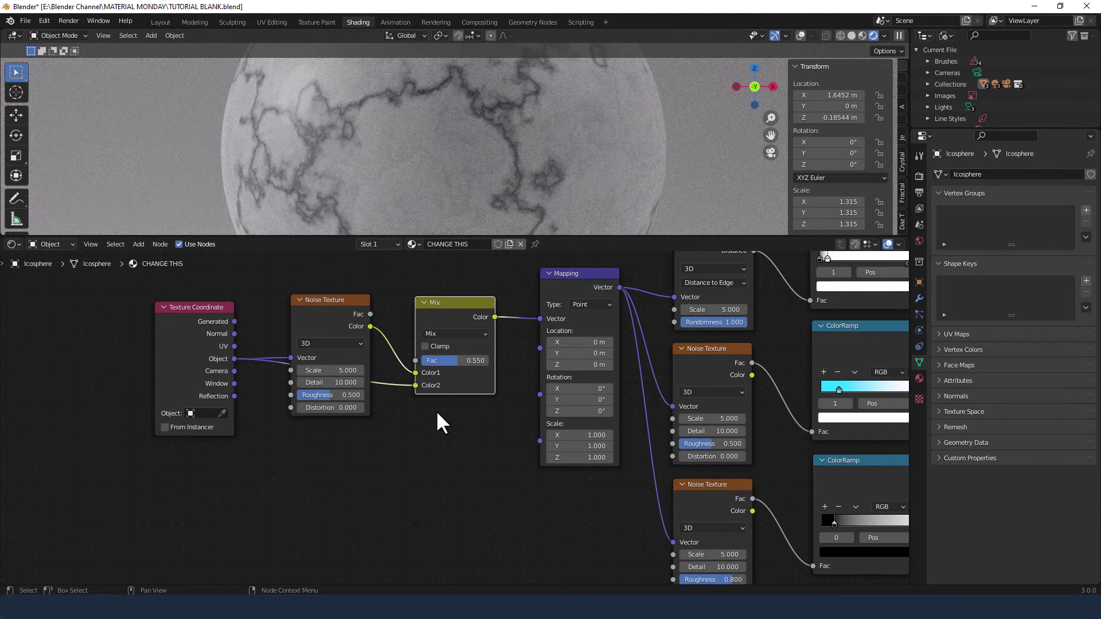
Step: Box-select all thirteen marble nodes from Texture Coordinate through Principled BSDF
scroll(459, 416, down, 4)
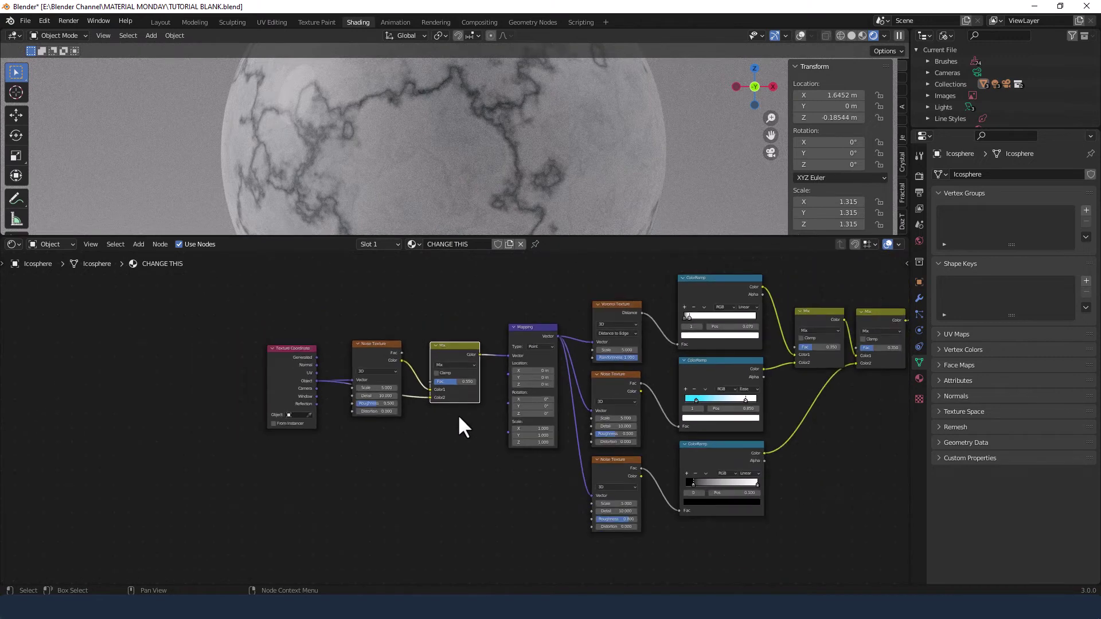
middle_drag(459, 417, 312, 424)
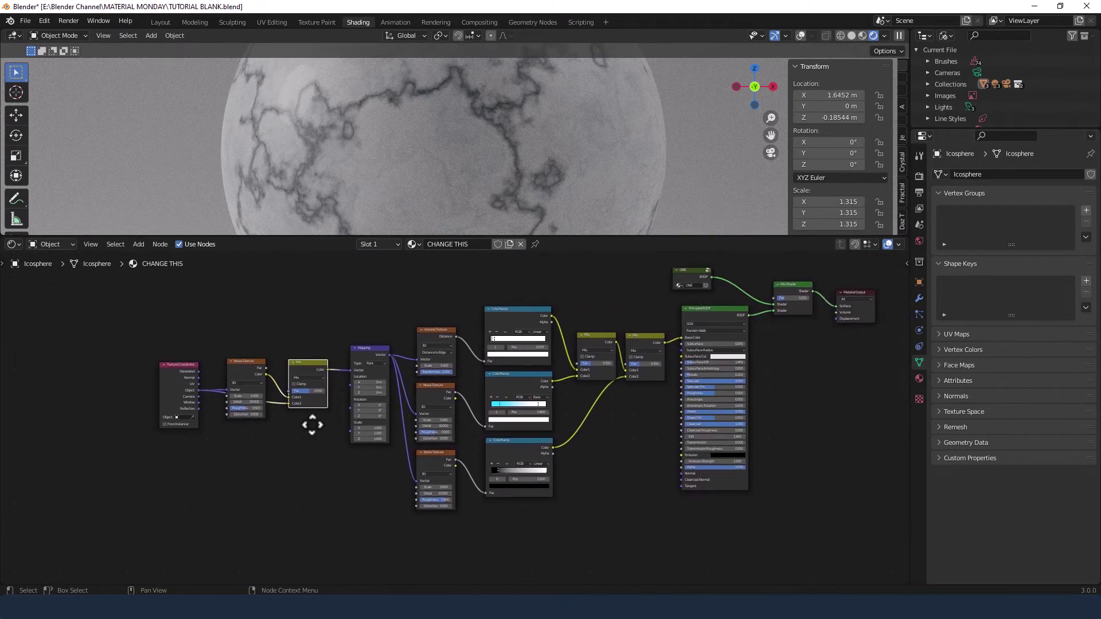
click(312, 427)
scroll(438, 489, up, 1)
middle_drag(438, 489, 360, 506)
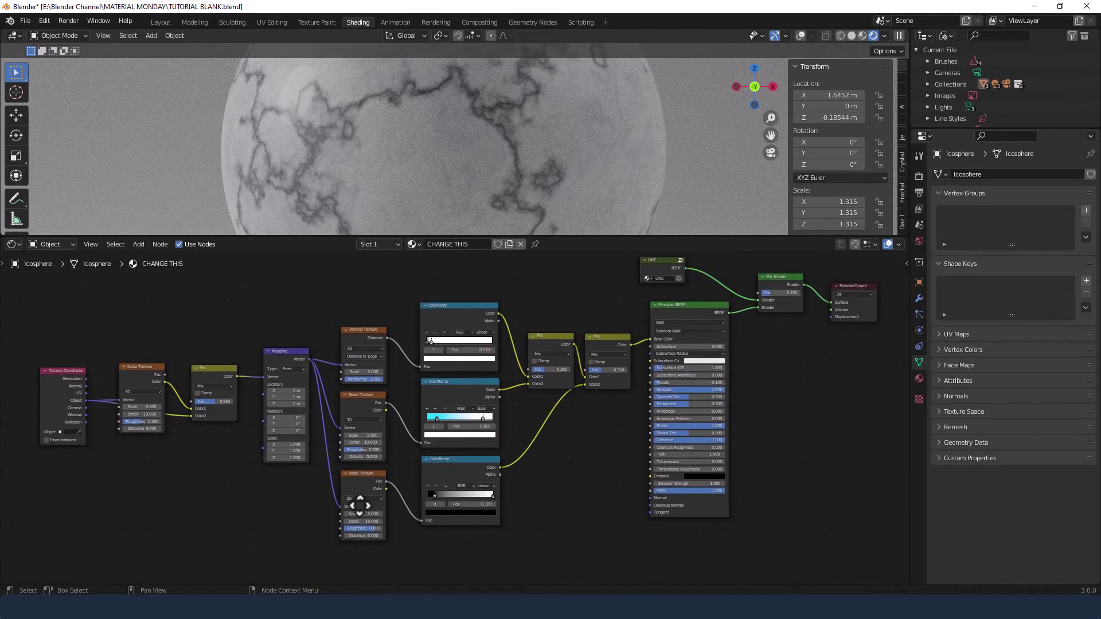
scroll(360, 506, down, 2)
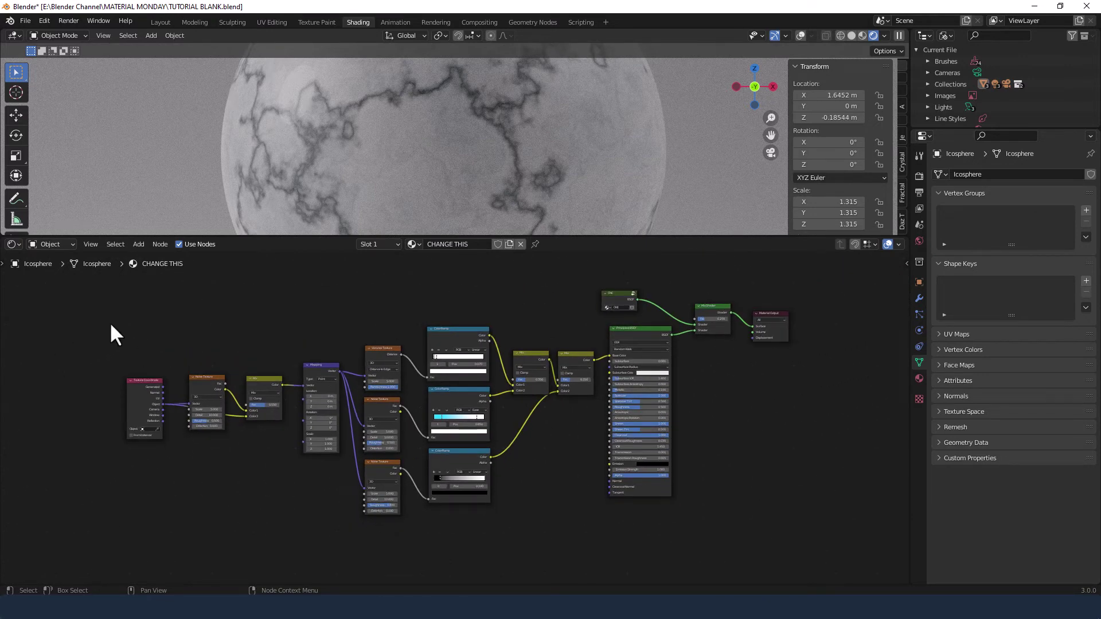
drag(111, 321, 662, 508)
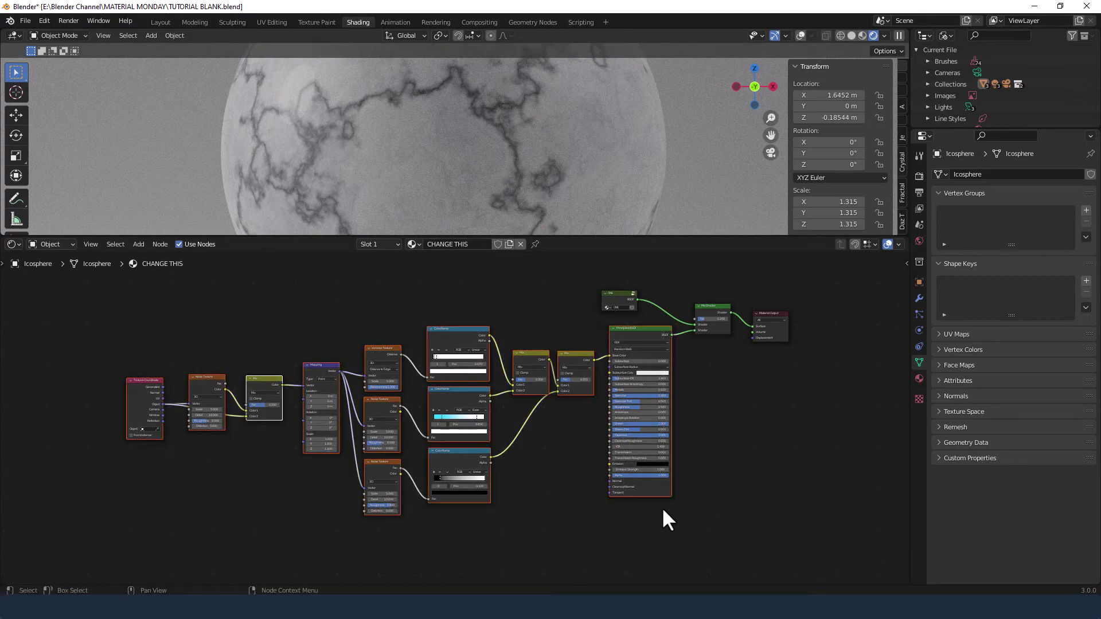
Step: Group the selected nodes with Ctrl+G and place the group node beside ONE in the material tree
key(ctrl+g)
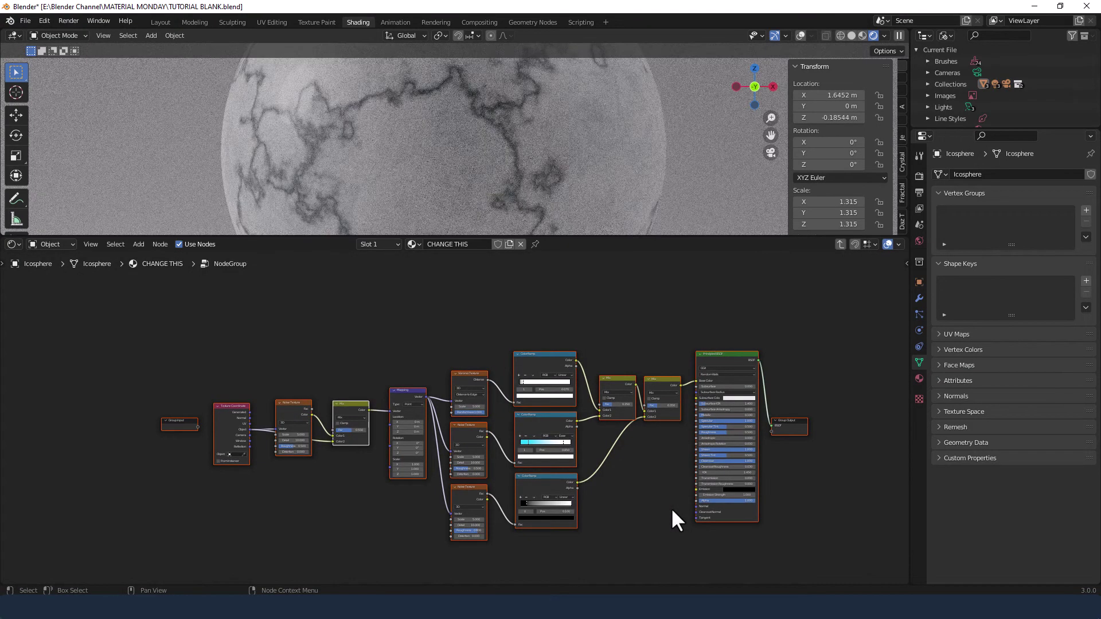
click(839, 244)
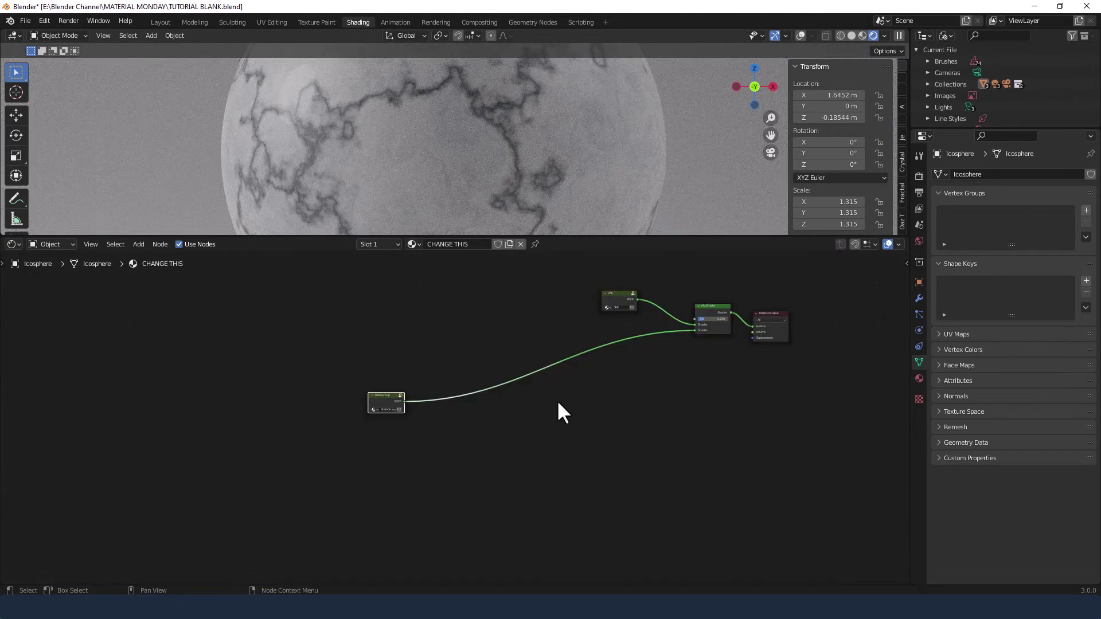
drag(390, 404, 624, 330)
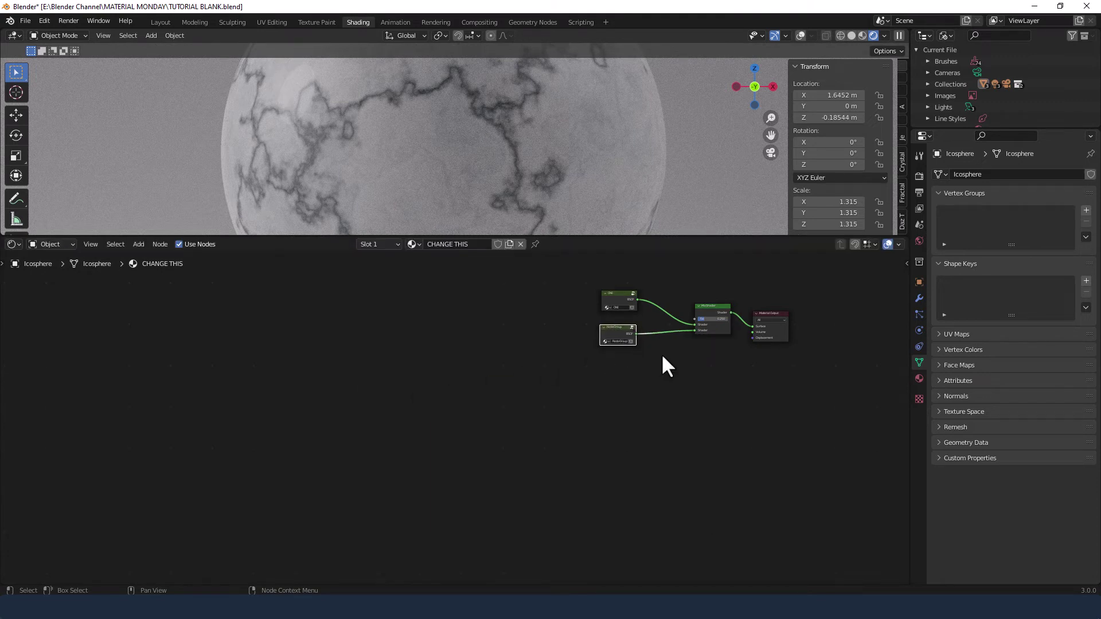
scroll(662, 364, up, 2)
middle_drag(585, 415, 423, 494)
scroll(423, 494, up, 3)
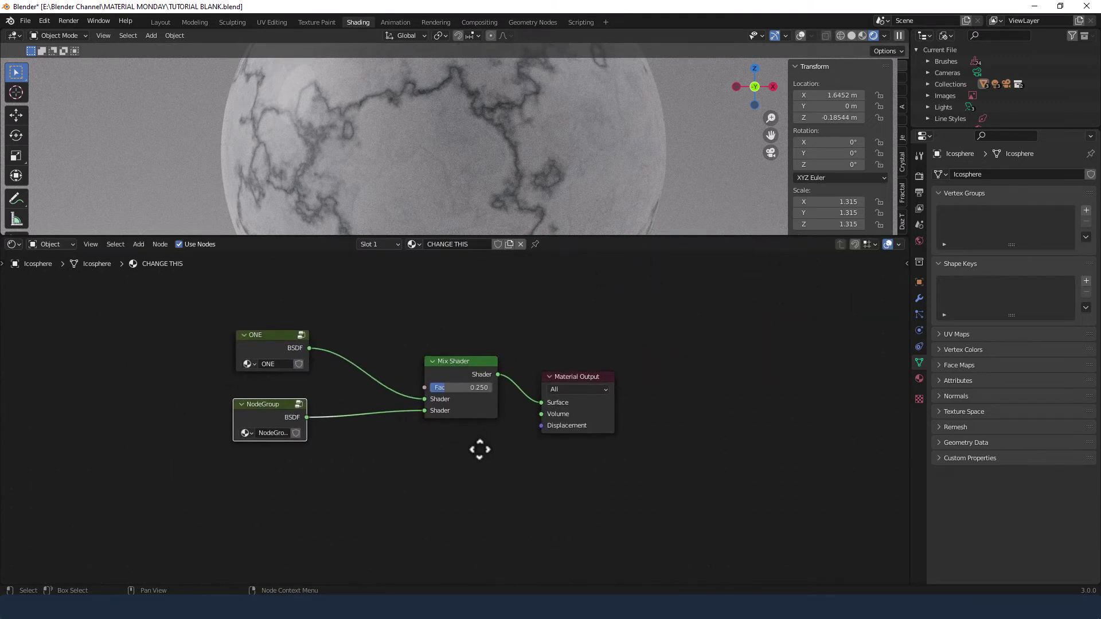
Step: Reposition ONE together with the new group and rename the group TWO
drag(138, 292, 245, 425)
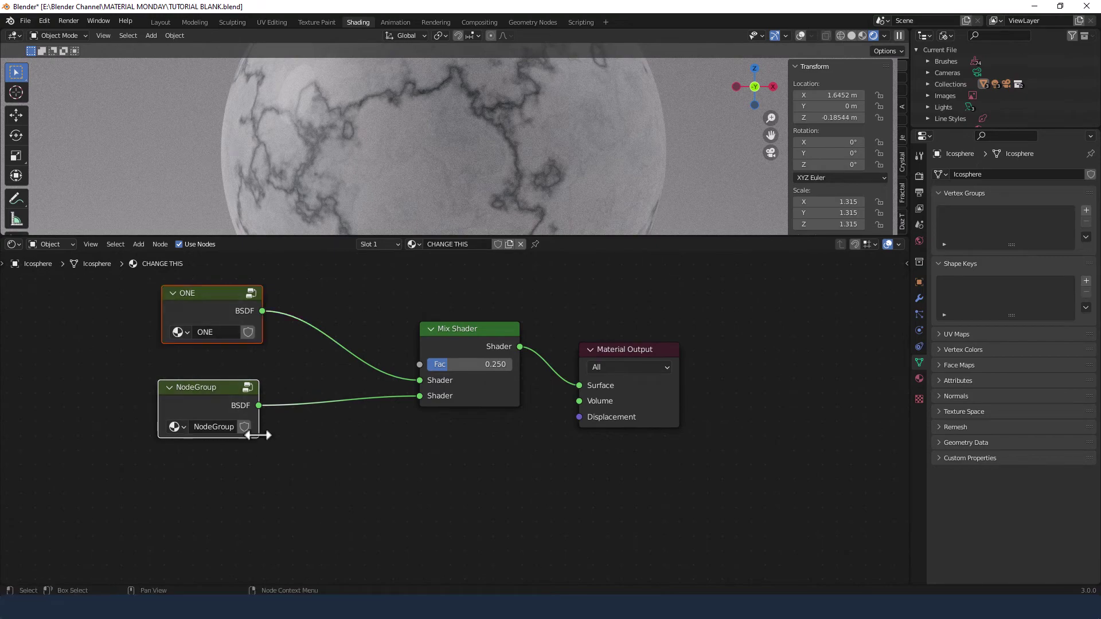
drag(216, 388, 283, 413)
double_click(280, 452)
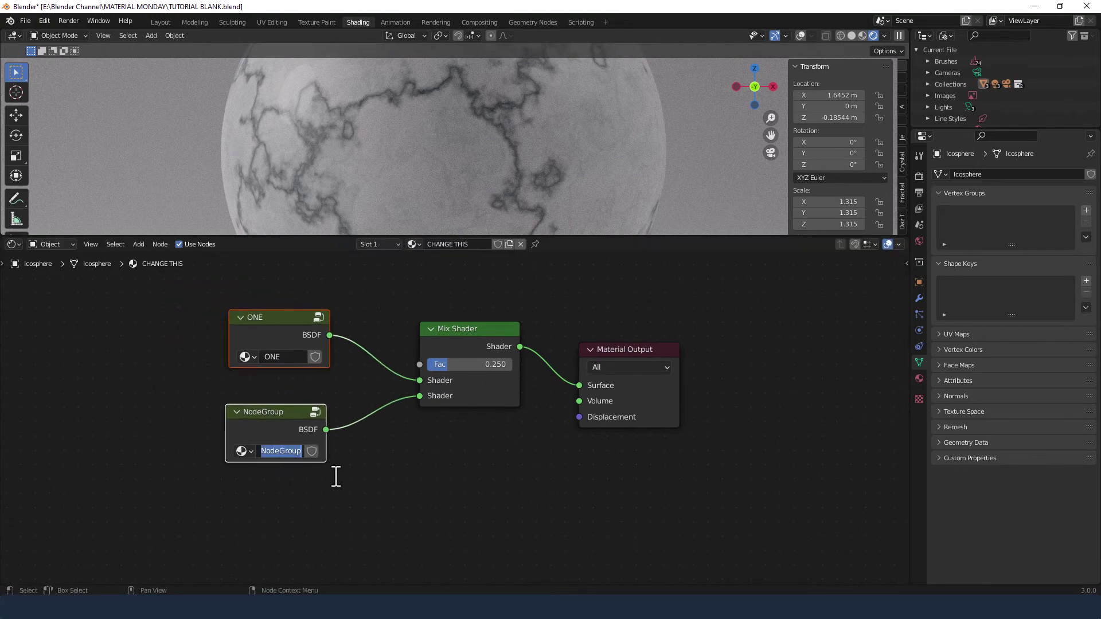
text(TWO)
key(Return)
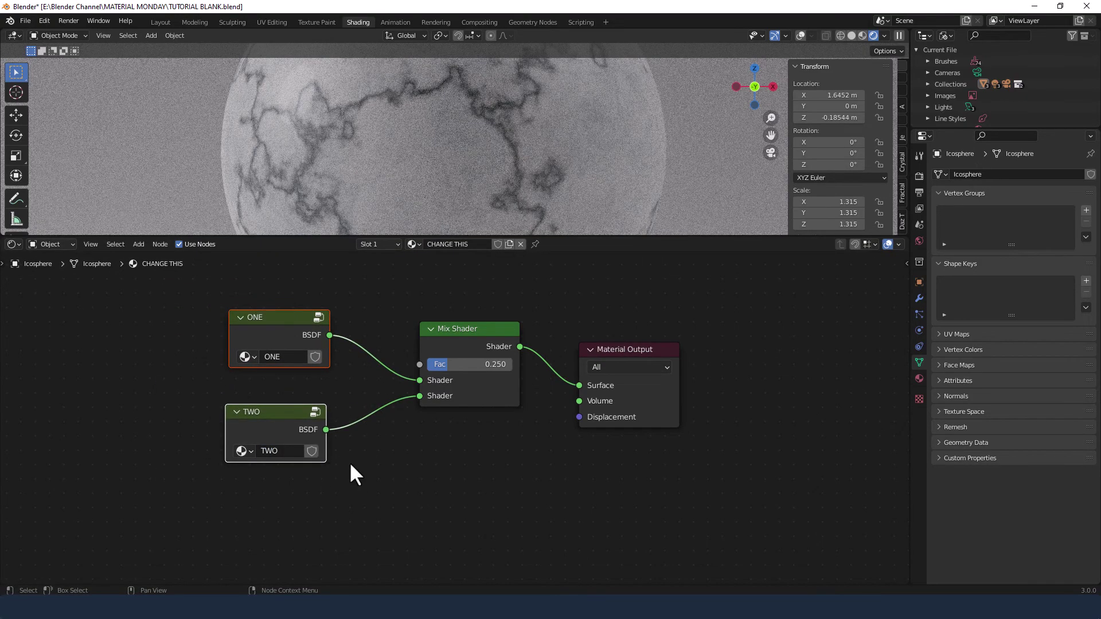
Step: Try a few Mix Shader Fac values, then set it exactly to 0.35
mouse_move(446, 363)
mouse_down()
mouse_move(513, 364)
mouse_move(463, 363)
mouse_up()
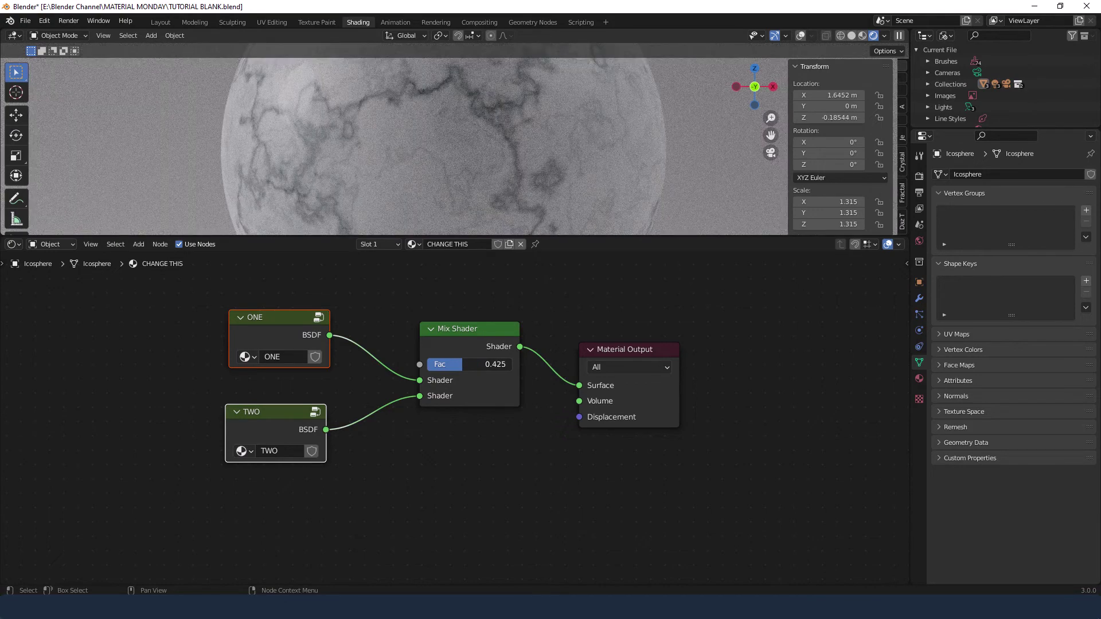
drag(462, 363, 461, 364)
drag(461, 363, 457, 364)
click(469, 365)
text(.35)
key(Return)
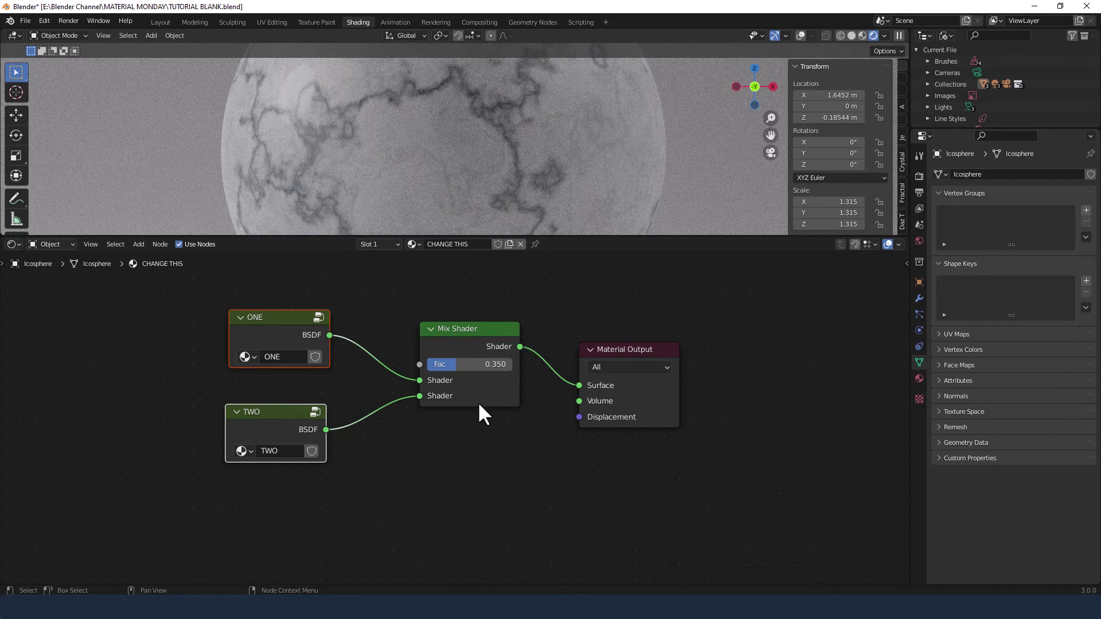
Step: Nudge Material Output upward and show the Cycles Render Properties with Sampling expanded
click(497, 446)
scroll(486, 439, down, 1)
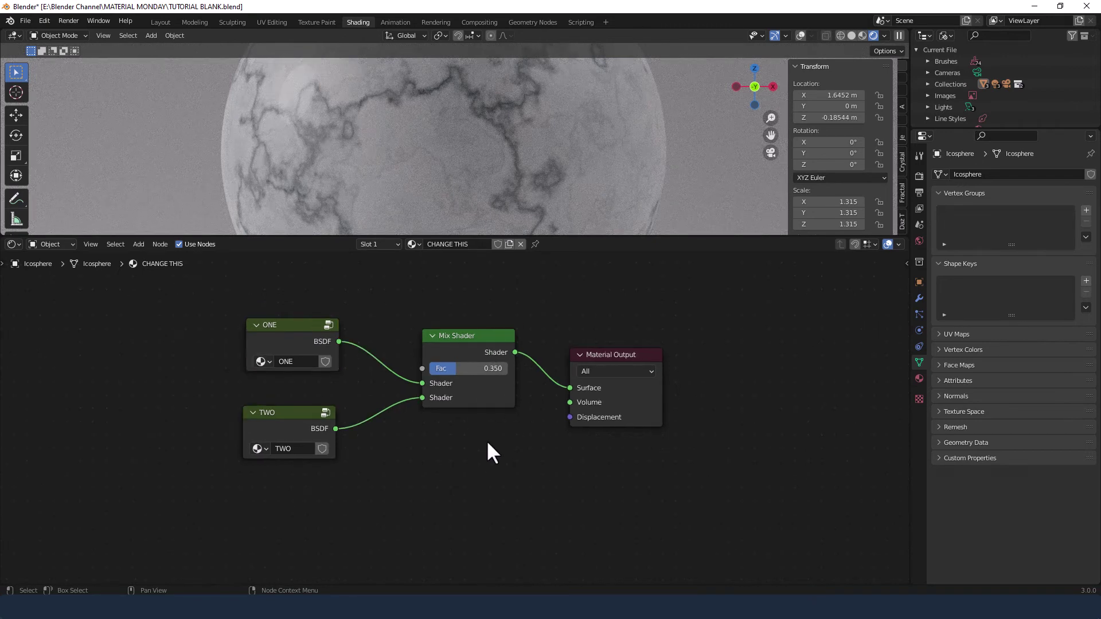
click(587, 353)
drag(587, 353, 585, 337)
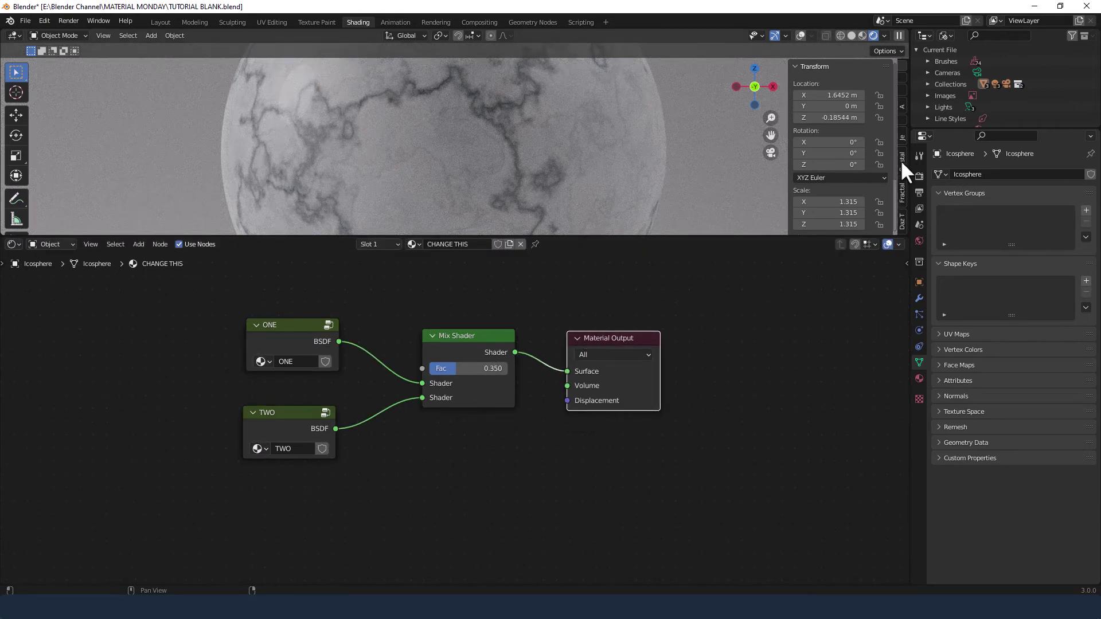
click(918, 176)
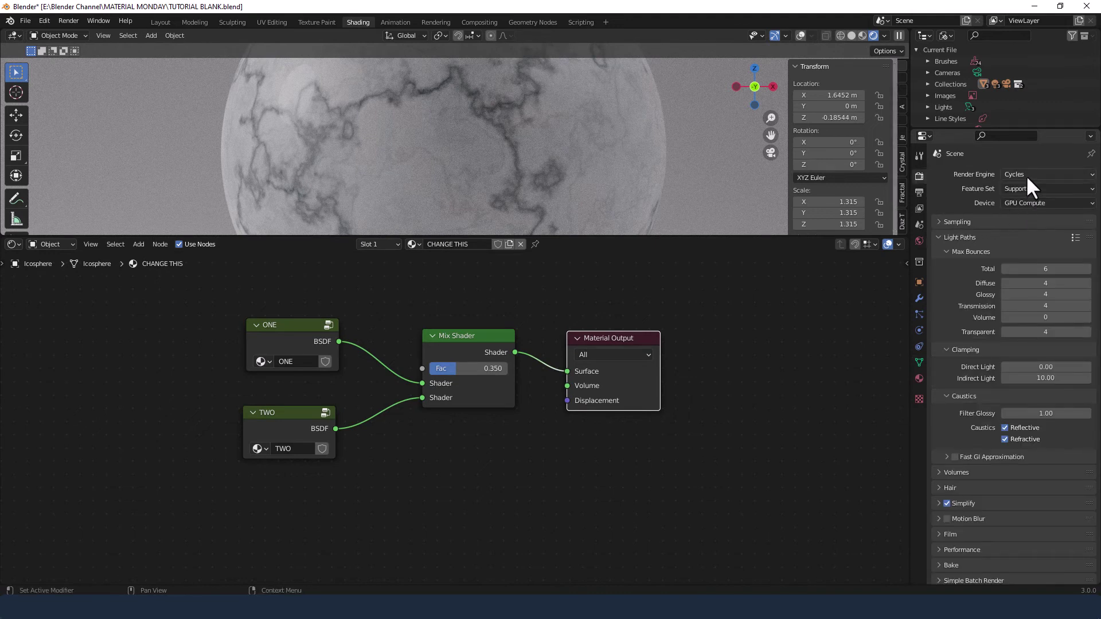
click(936, 221)
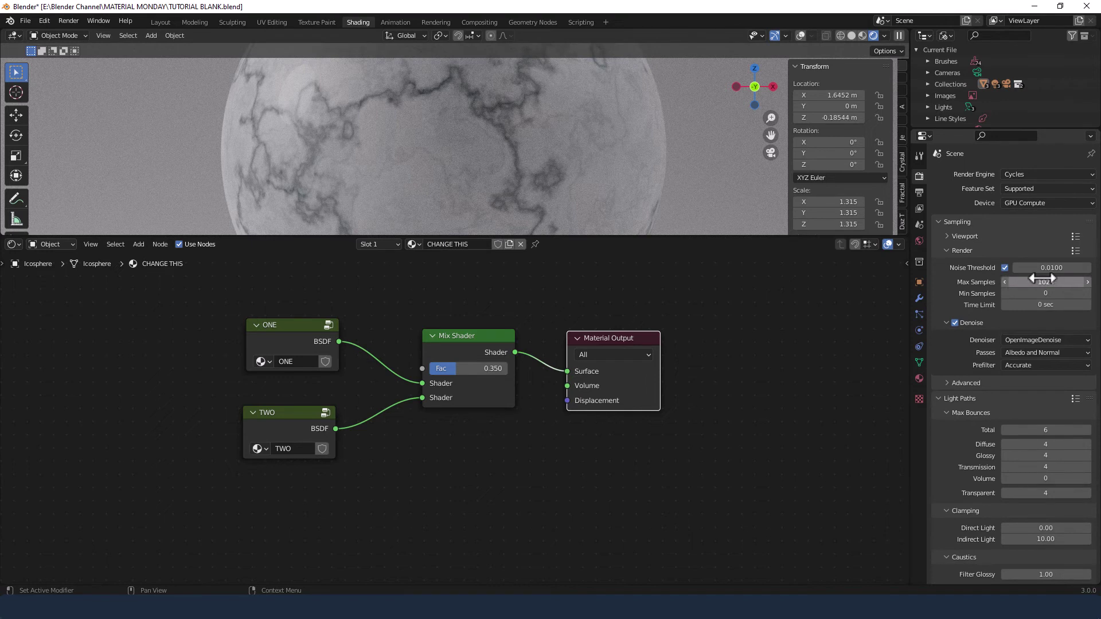
Step: Render the marble icosphere from the Render menu
click(67, 20)
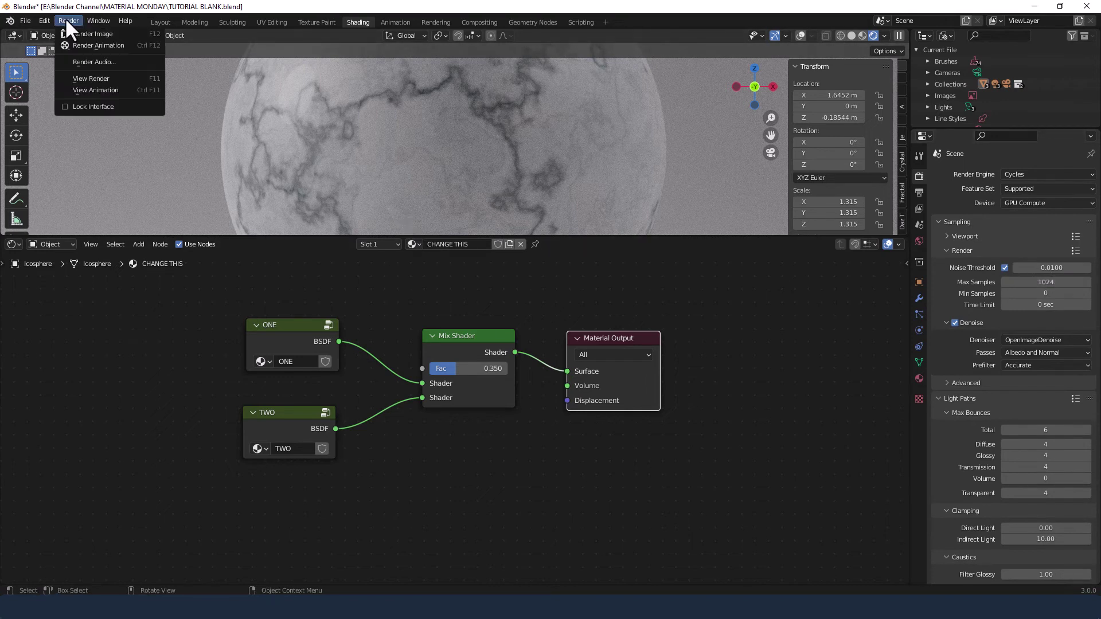